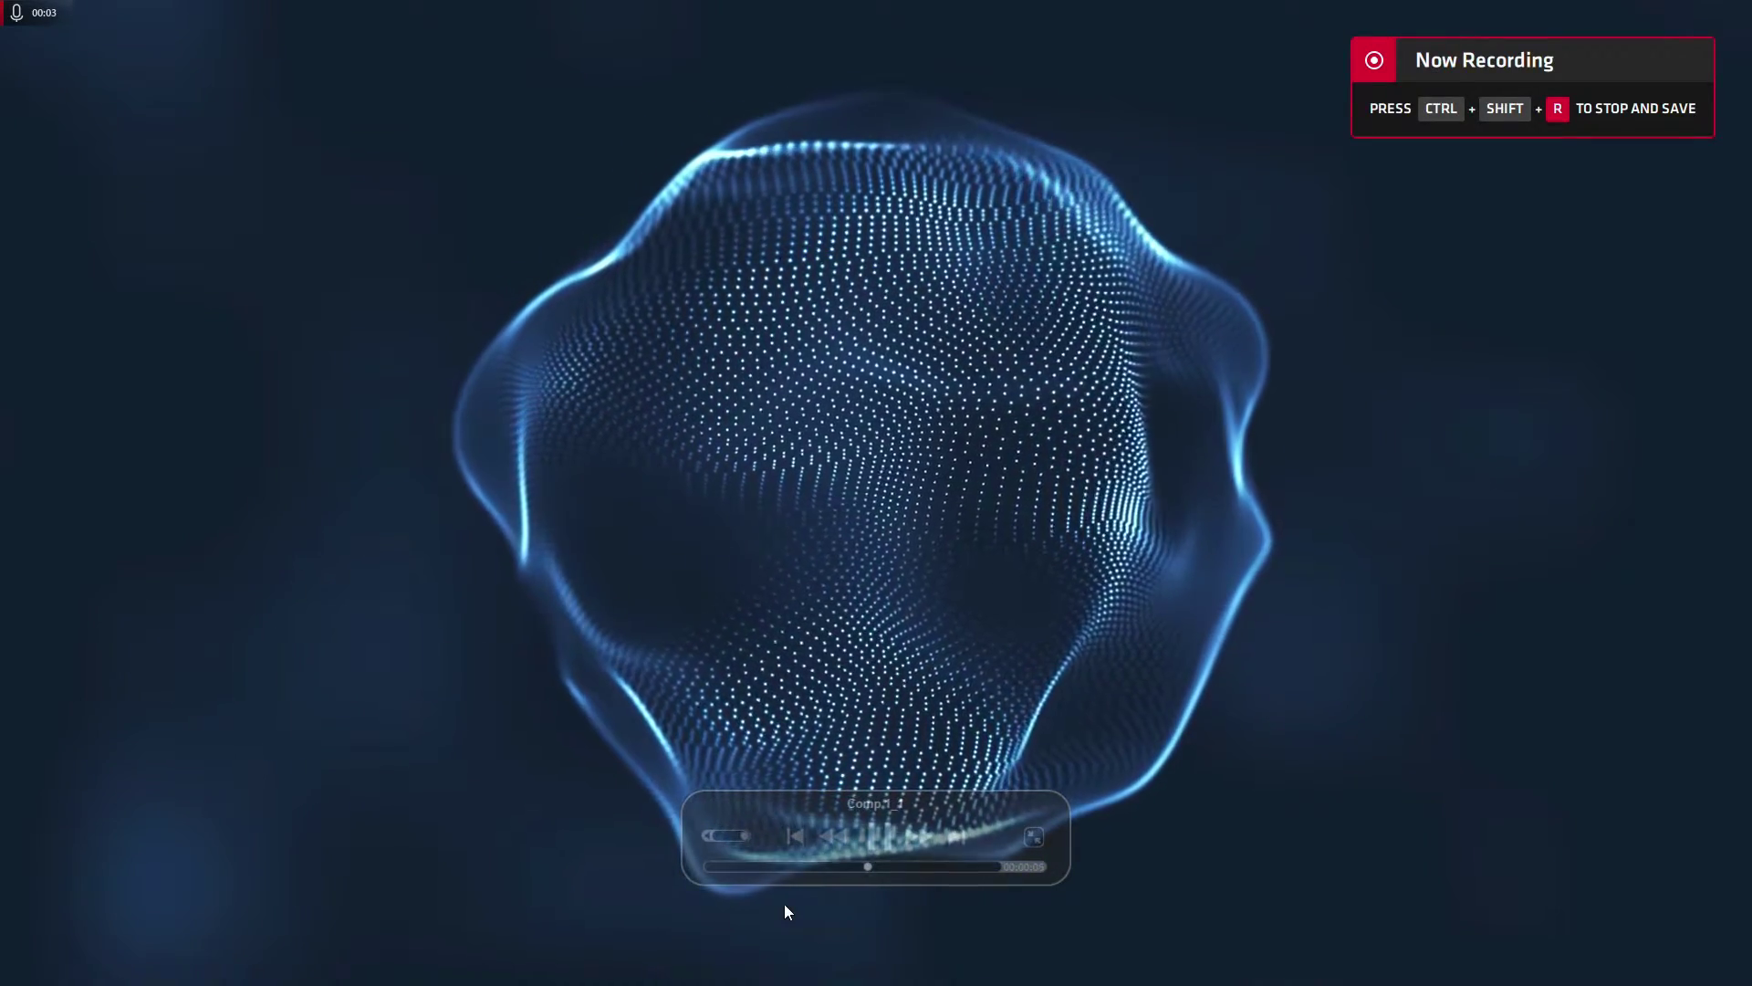
Close the preview player and create a new composition named 'sphere'
mouse_move(876, 832)
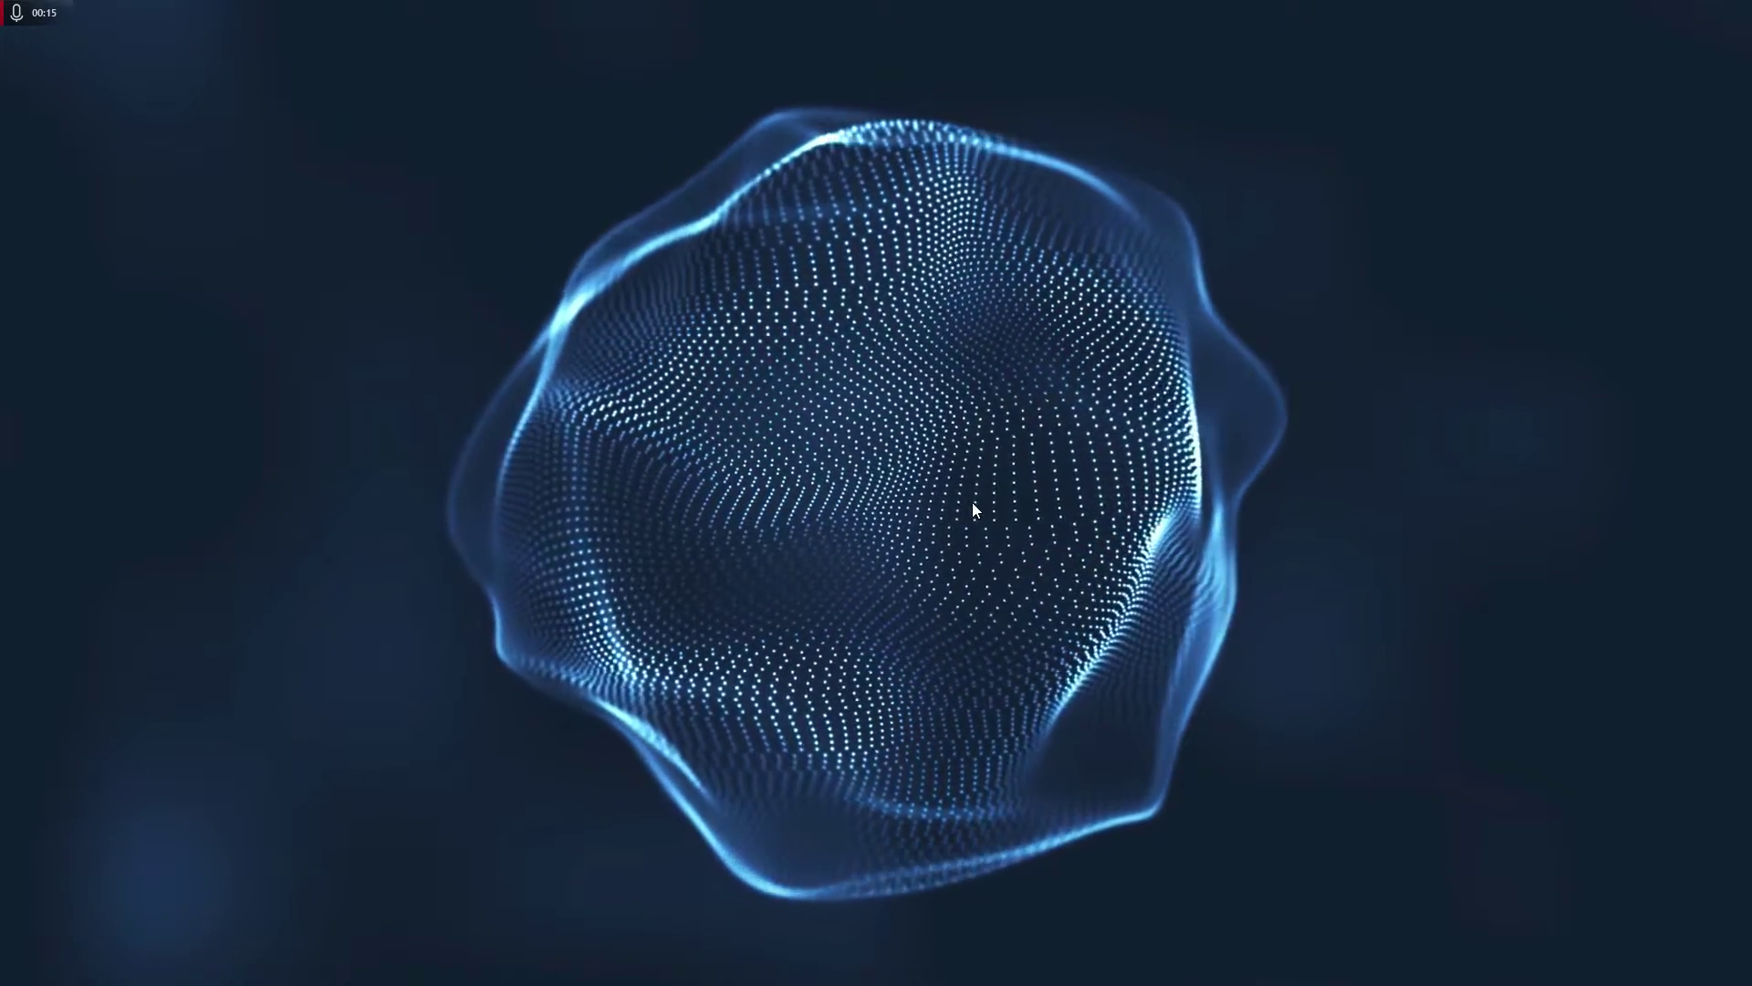
mouse_move(1018, 571)
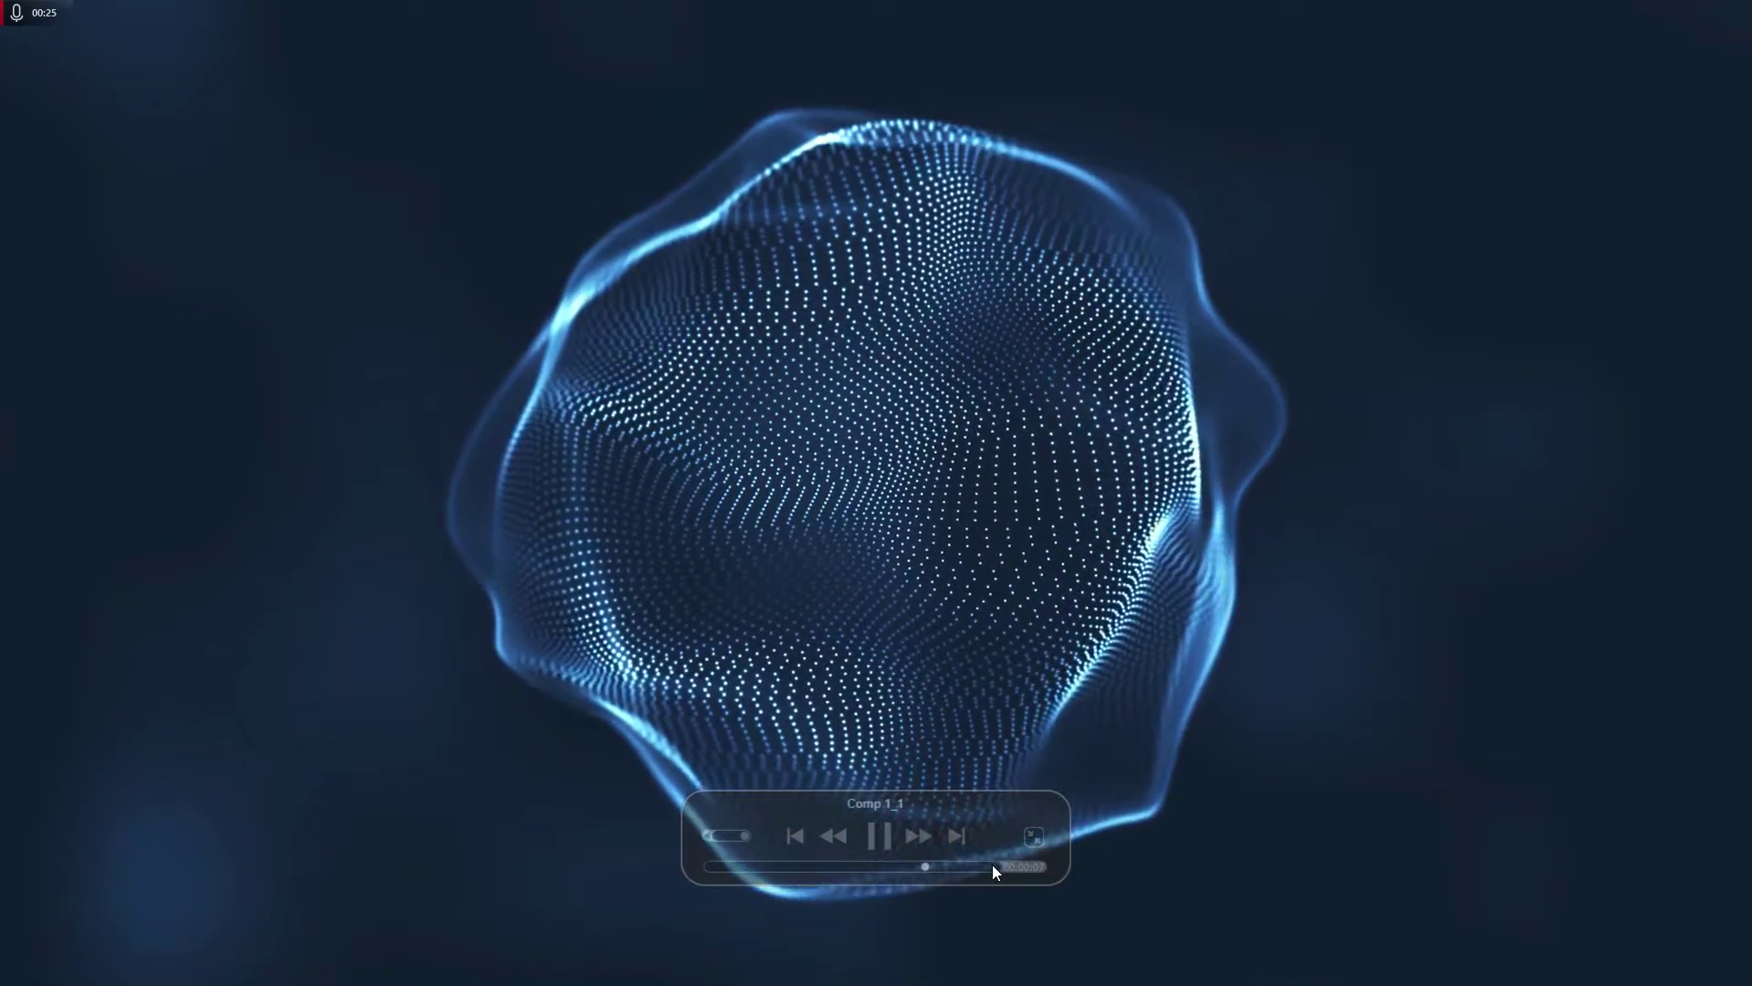
key("Escape")
left_click(1615, 13)
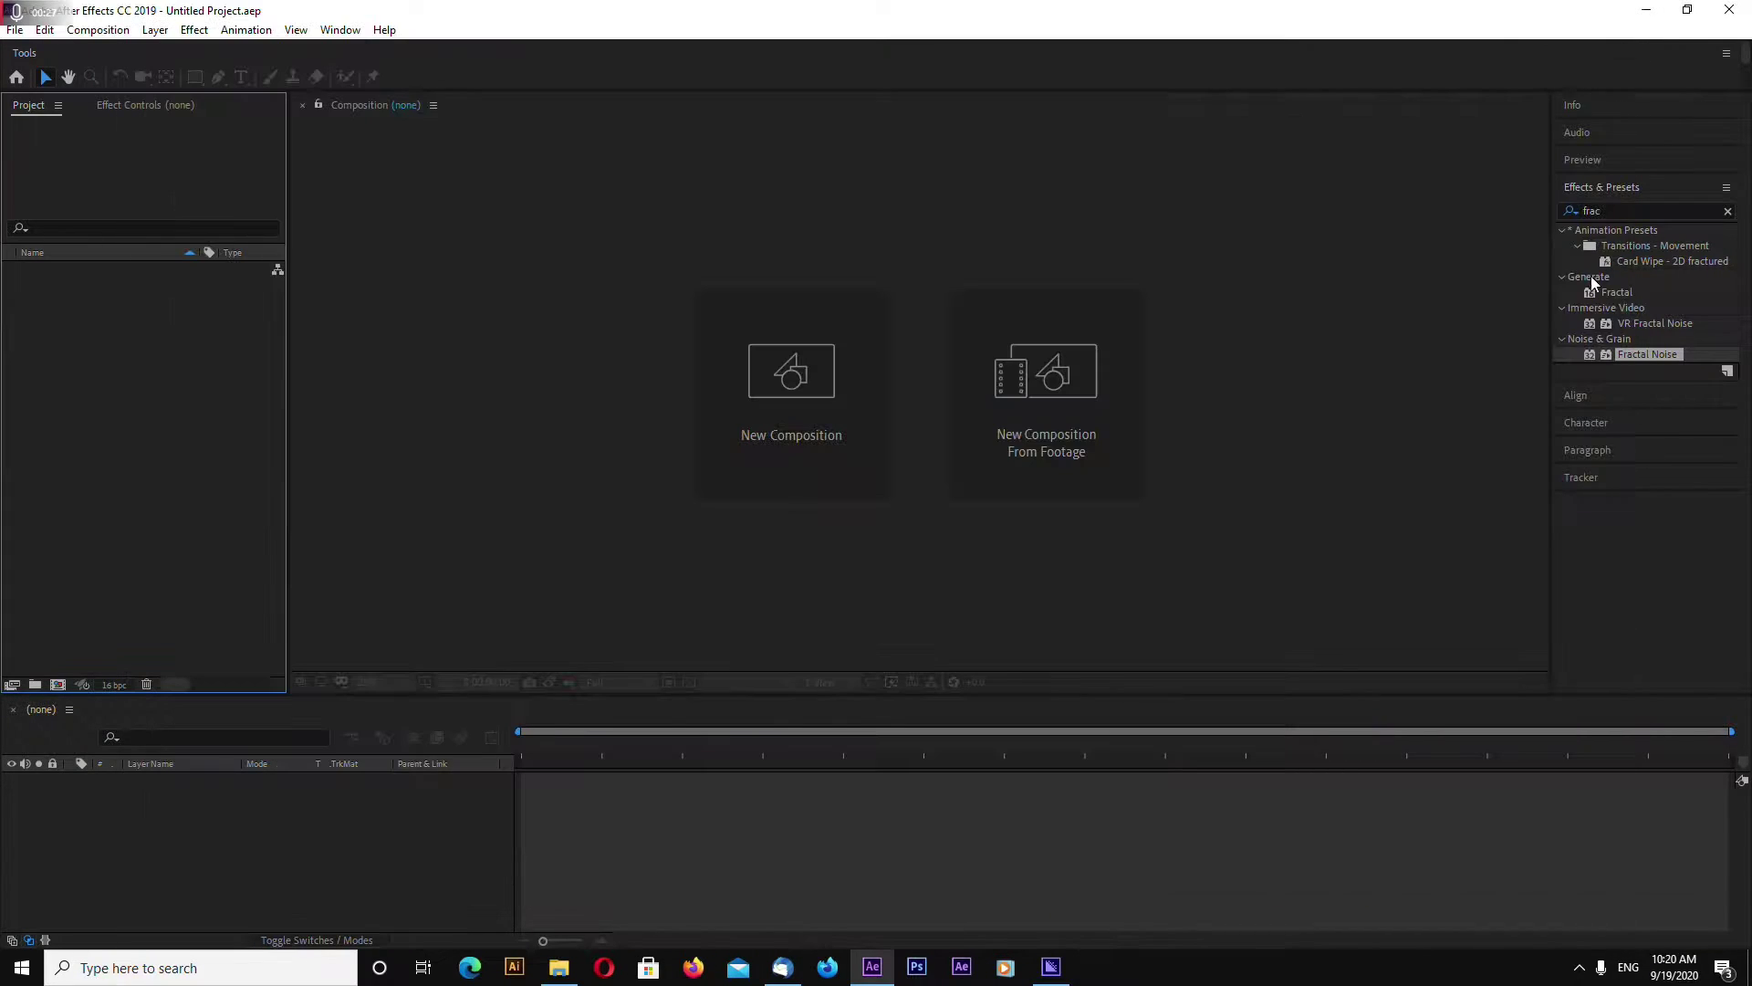
left_click(827, 370)
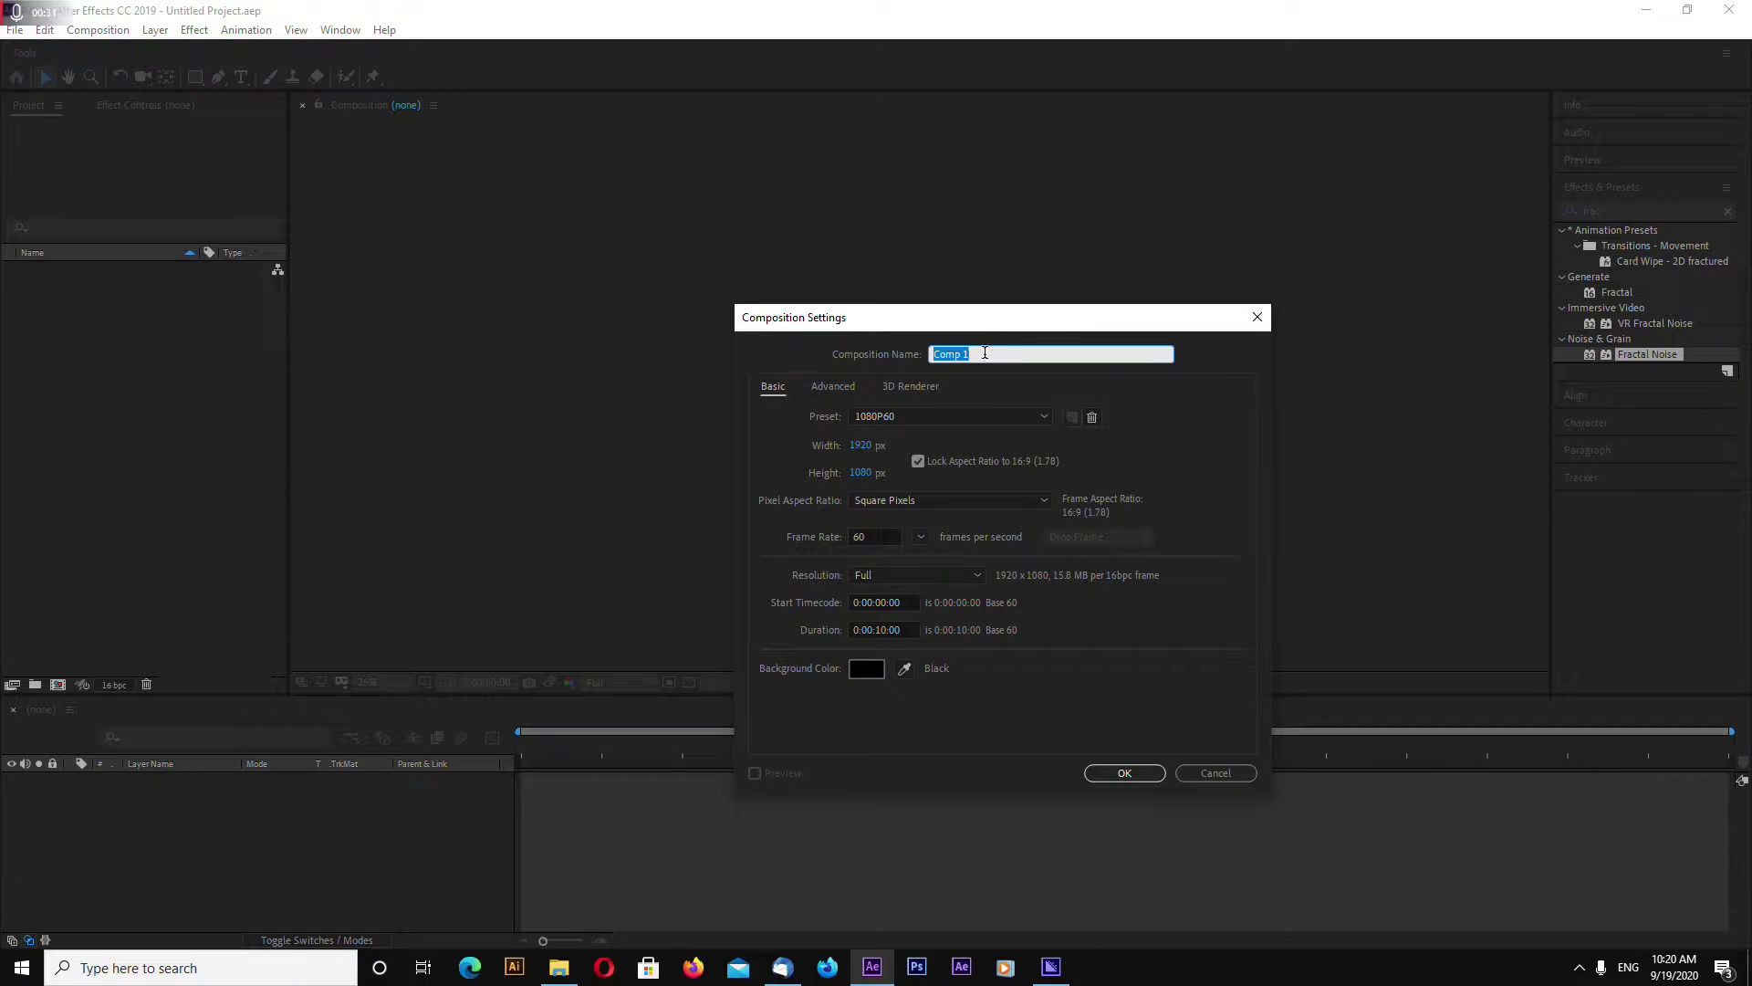
type("sphere")
left_click(1124, 773)
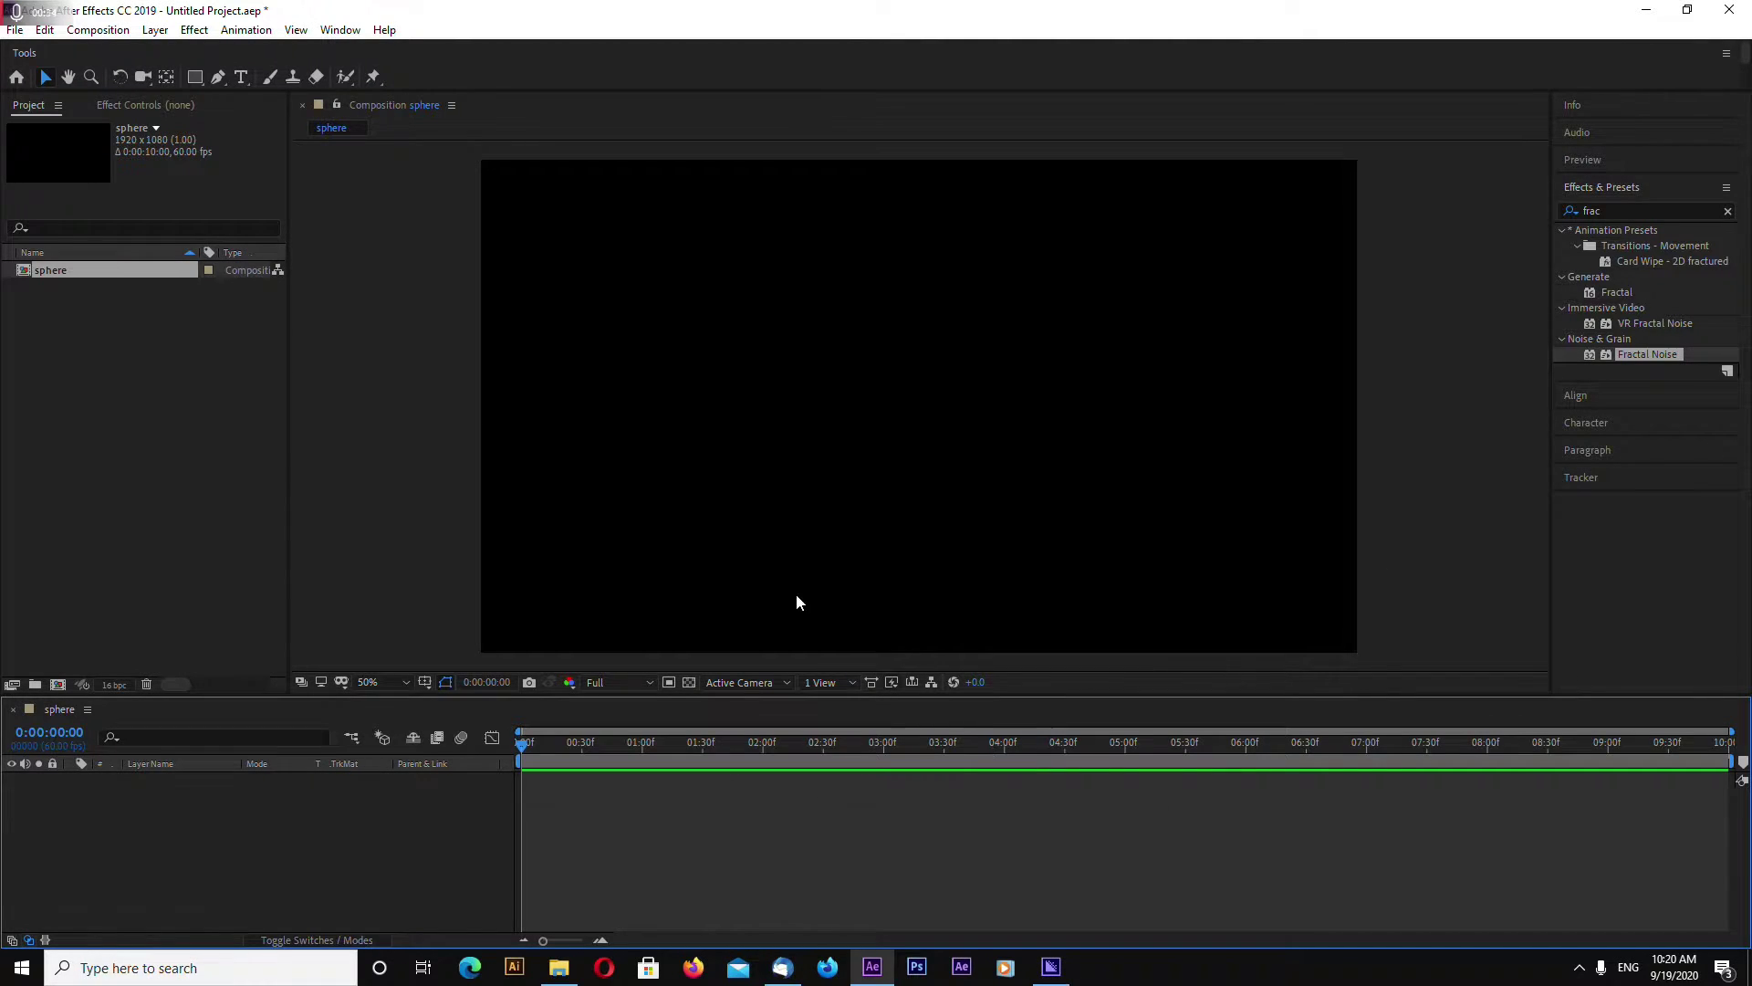
Add a black solid layer named 'sphere' to the composition
right_click(370, 824)
mouse_move(348, 617)
left_click(547, 665)
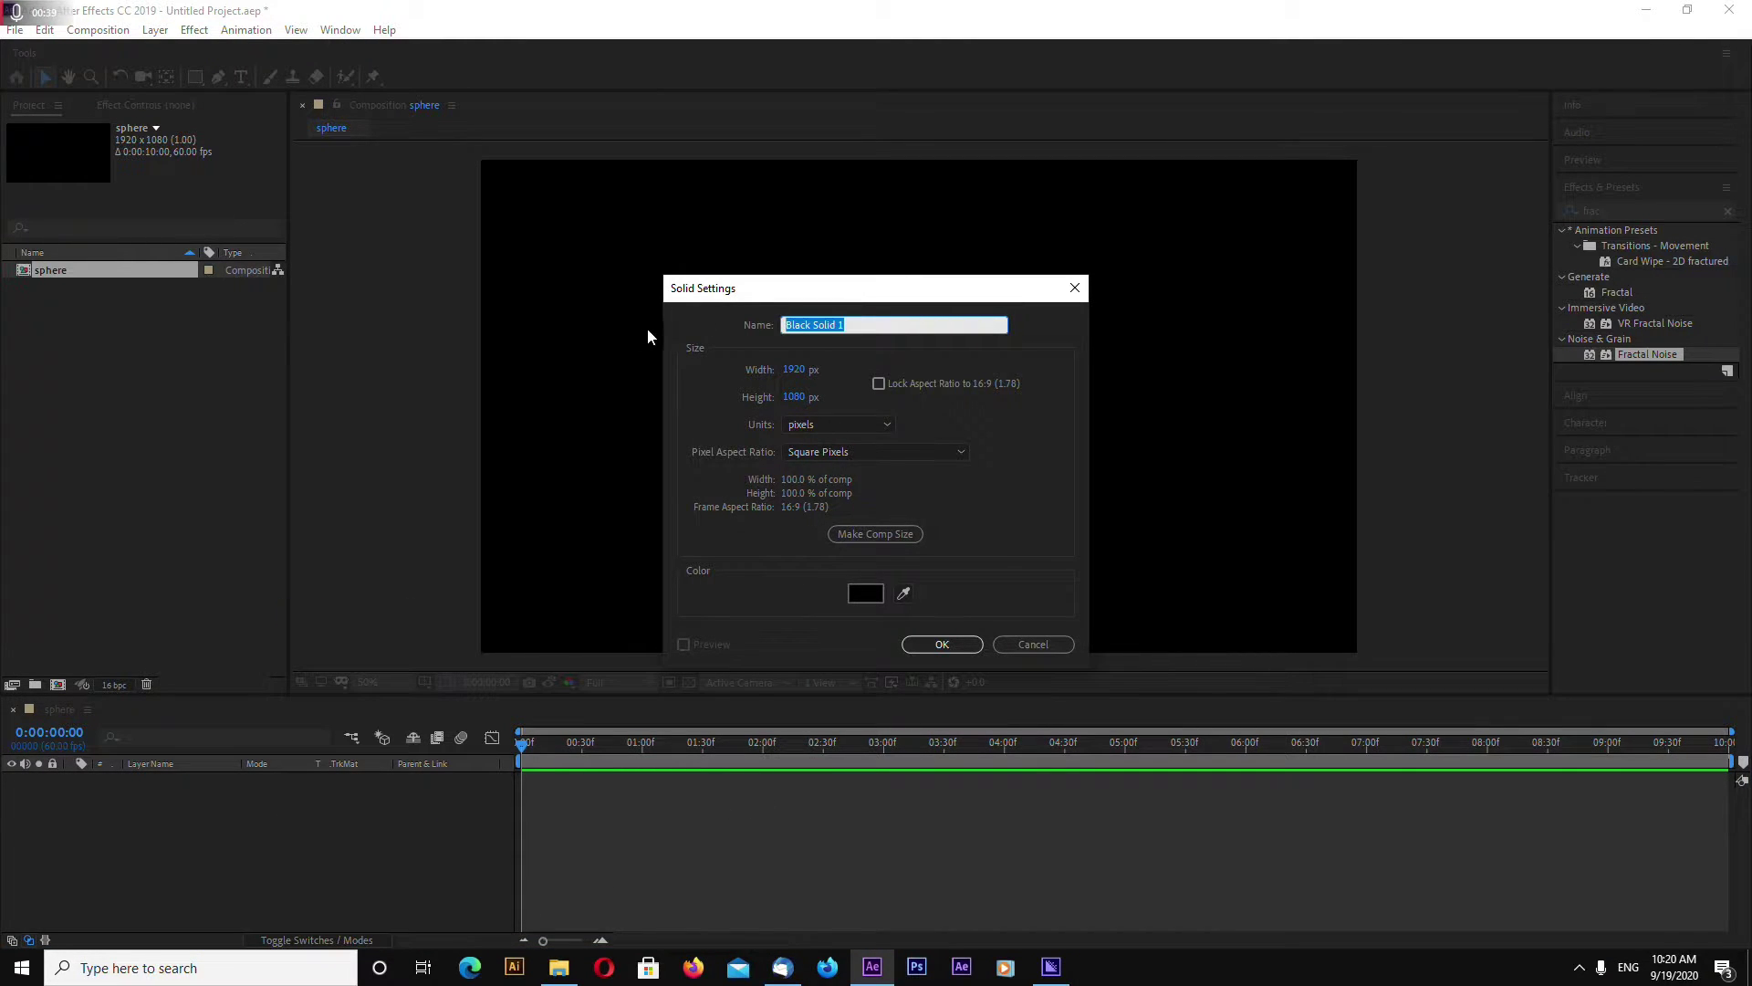
type("sphe")
key("BackSpace")
key("BackSpace")
key("BackSpace")
type("phere")
left_click(941, 644)
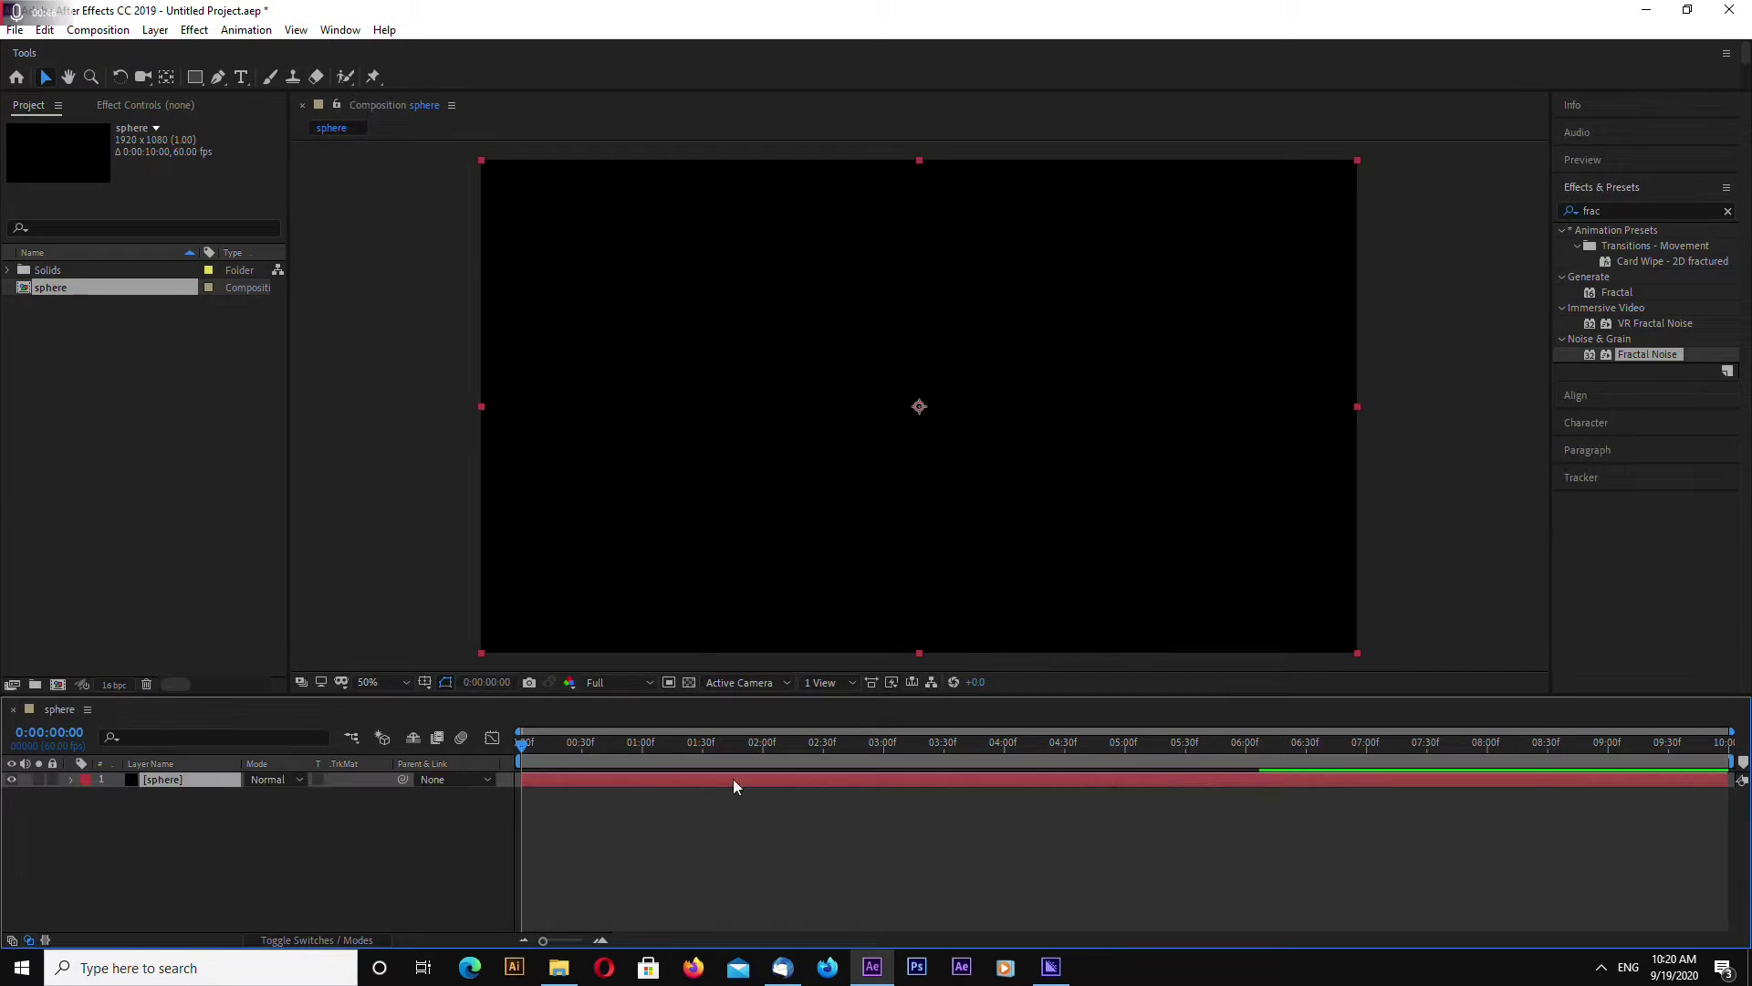
Apply Trapcode Form to the sphere layer with Base Form set to Sphere - Layered
left_click(1632, 212)
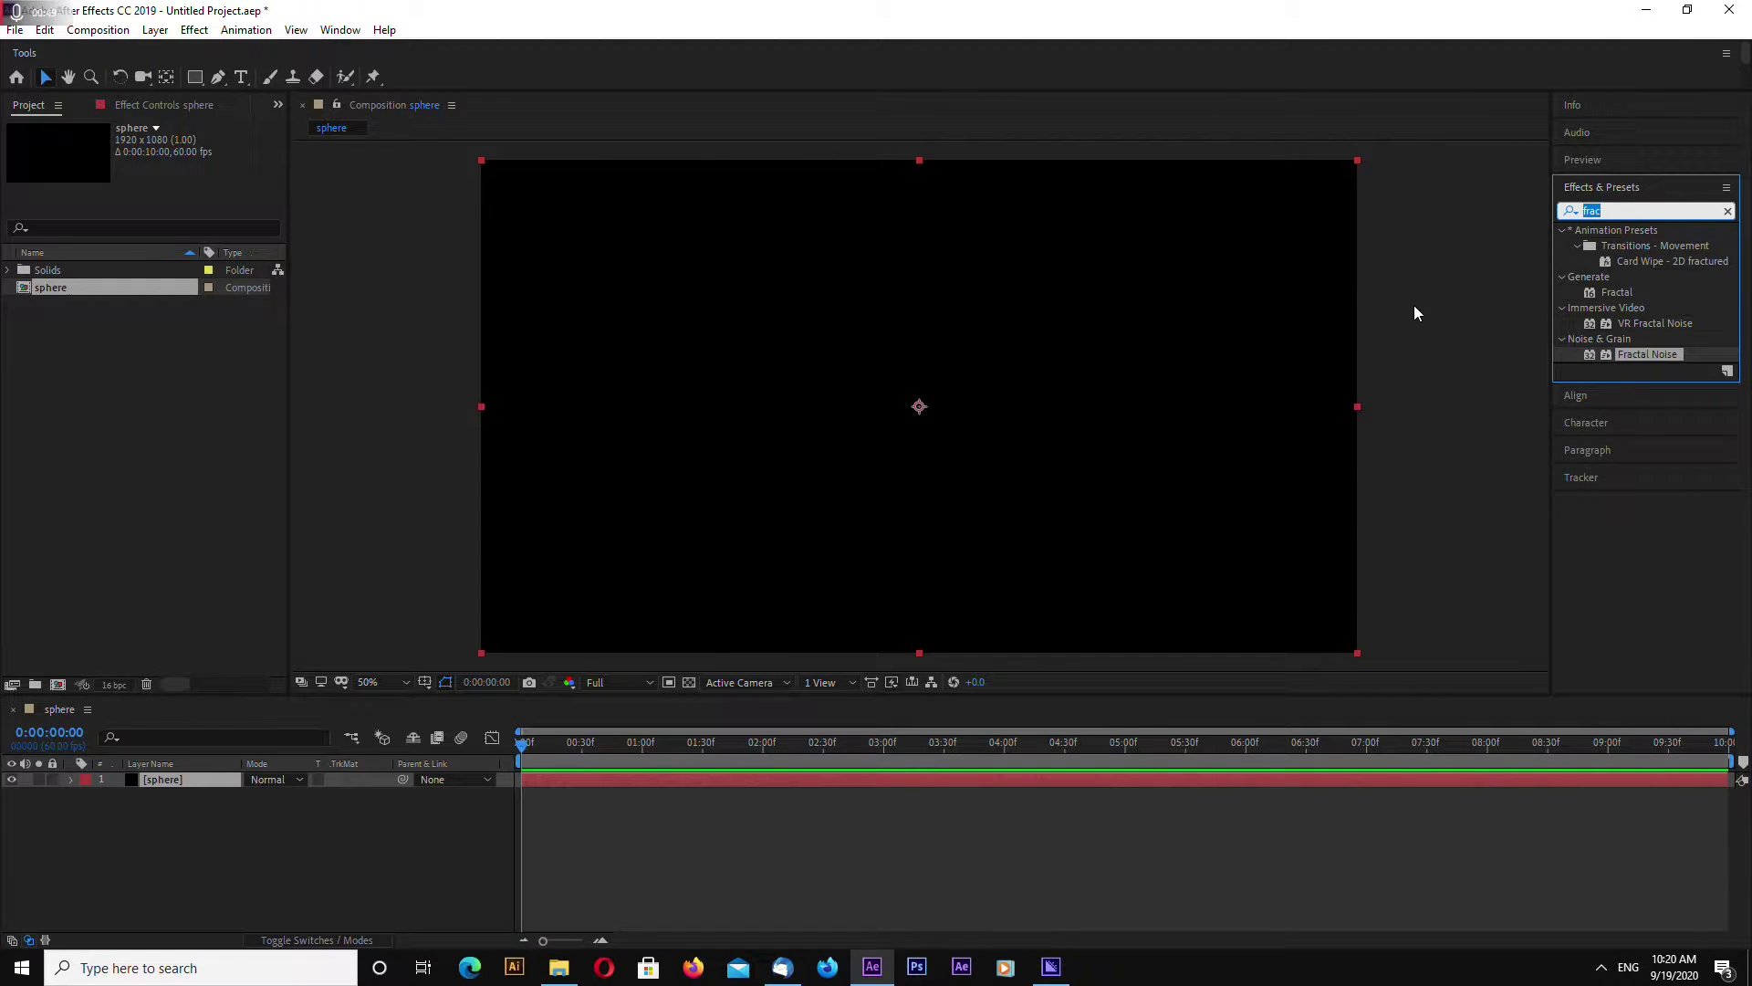
type("form")
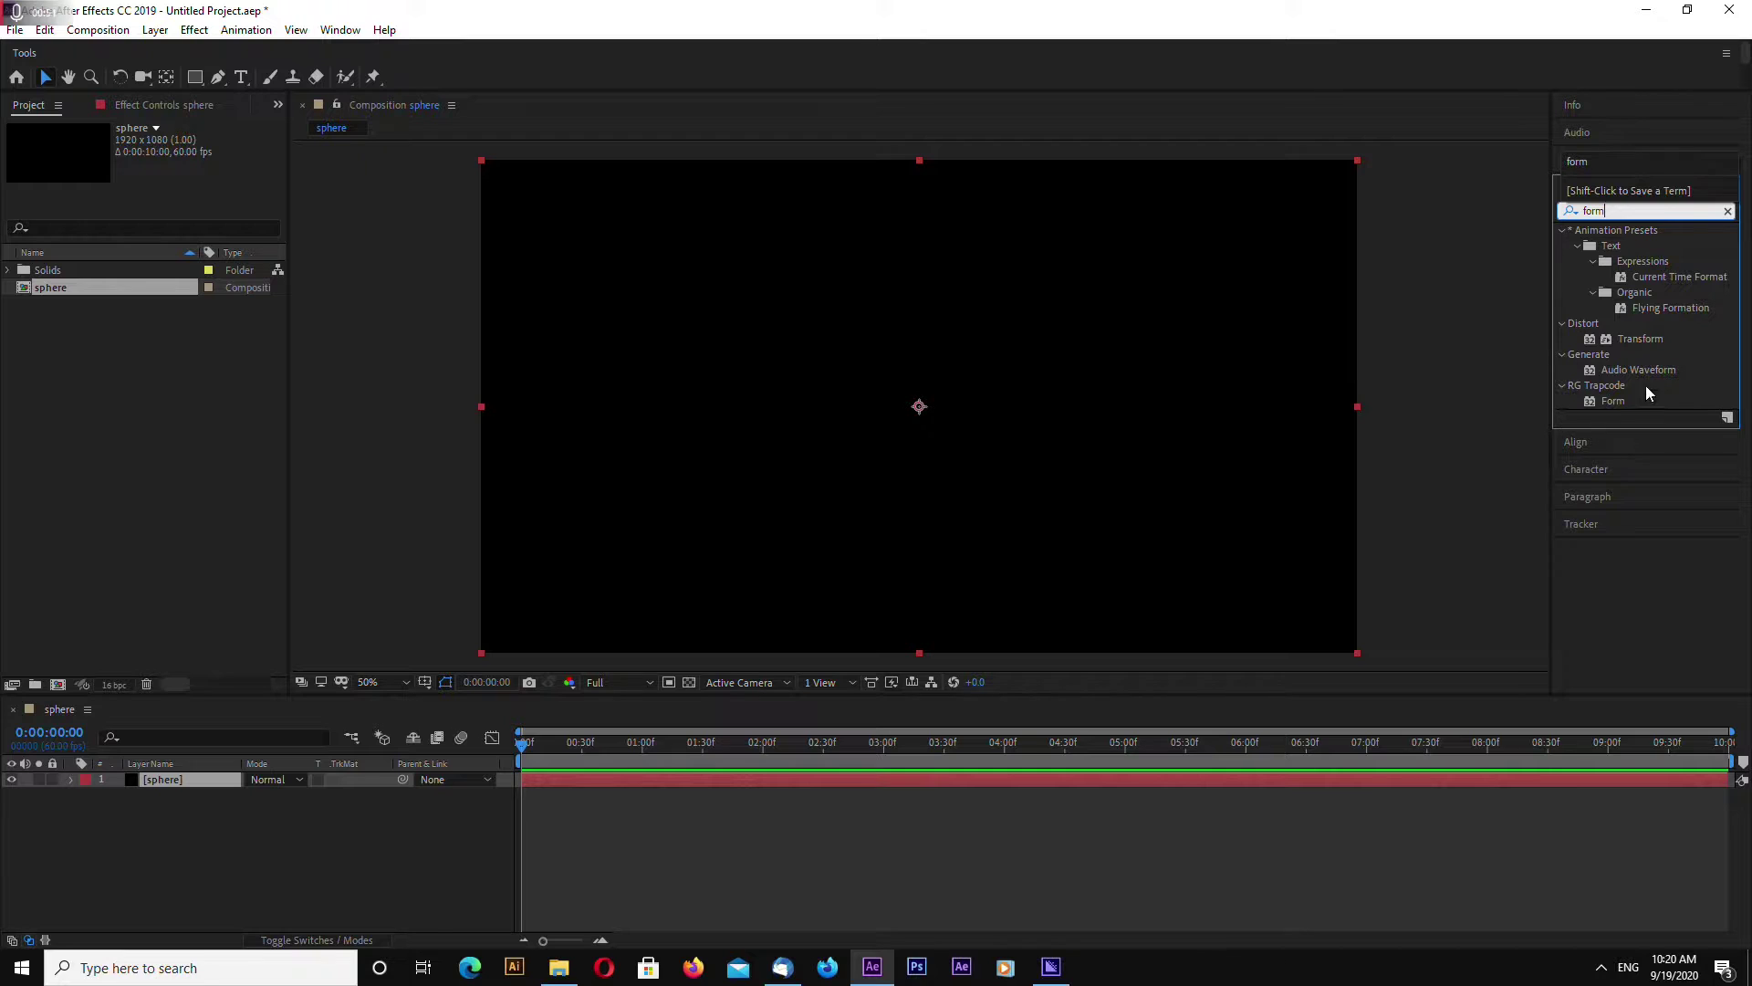
left_click_drag(1614, 400, 670, 471)
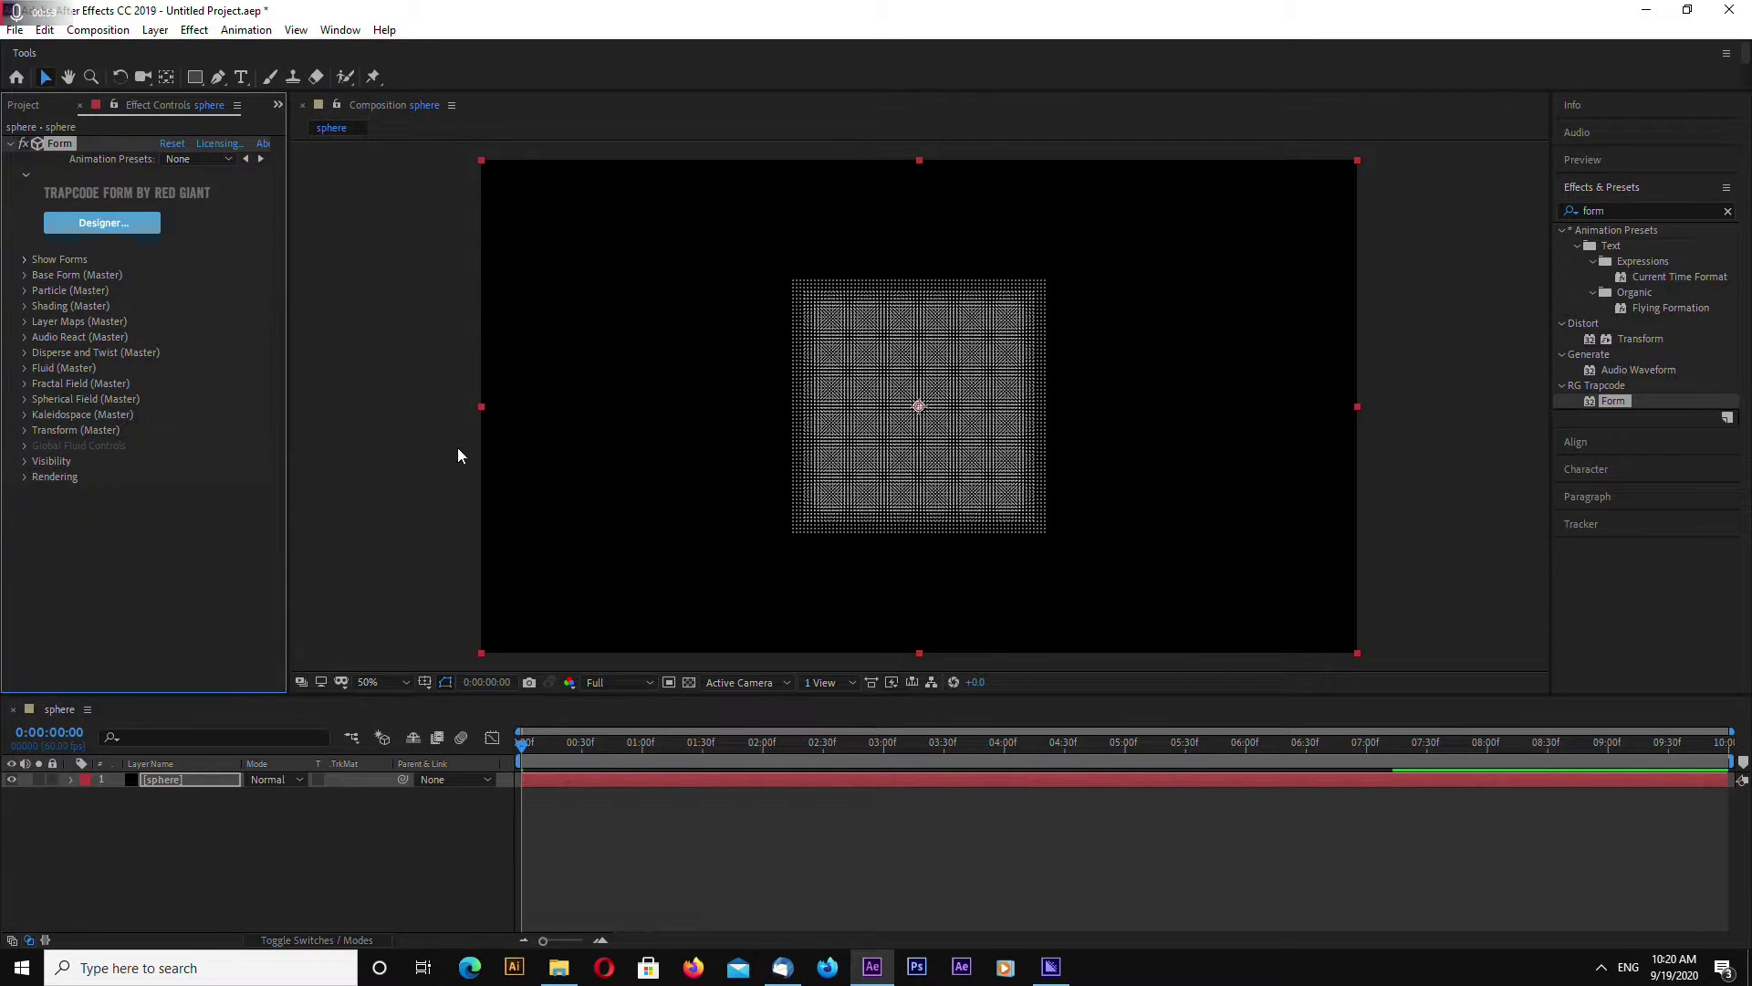
left_click(22, 275)
left_click(208, 290)
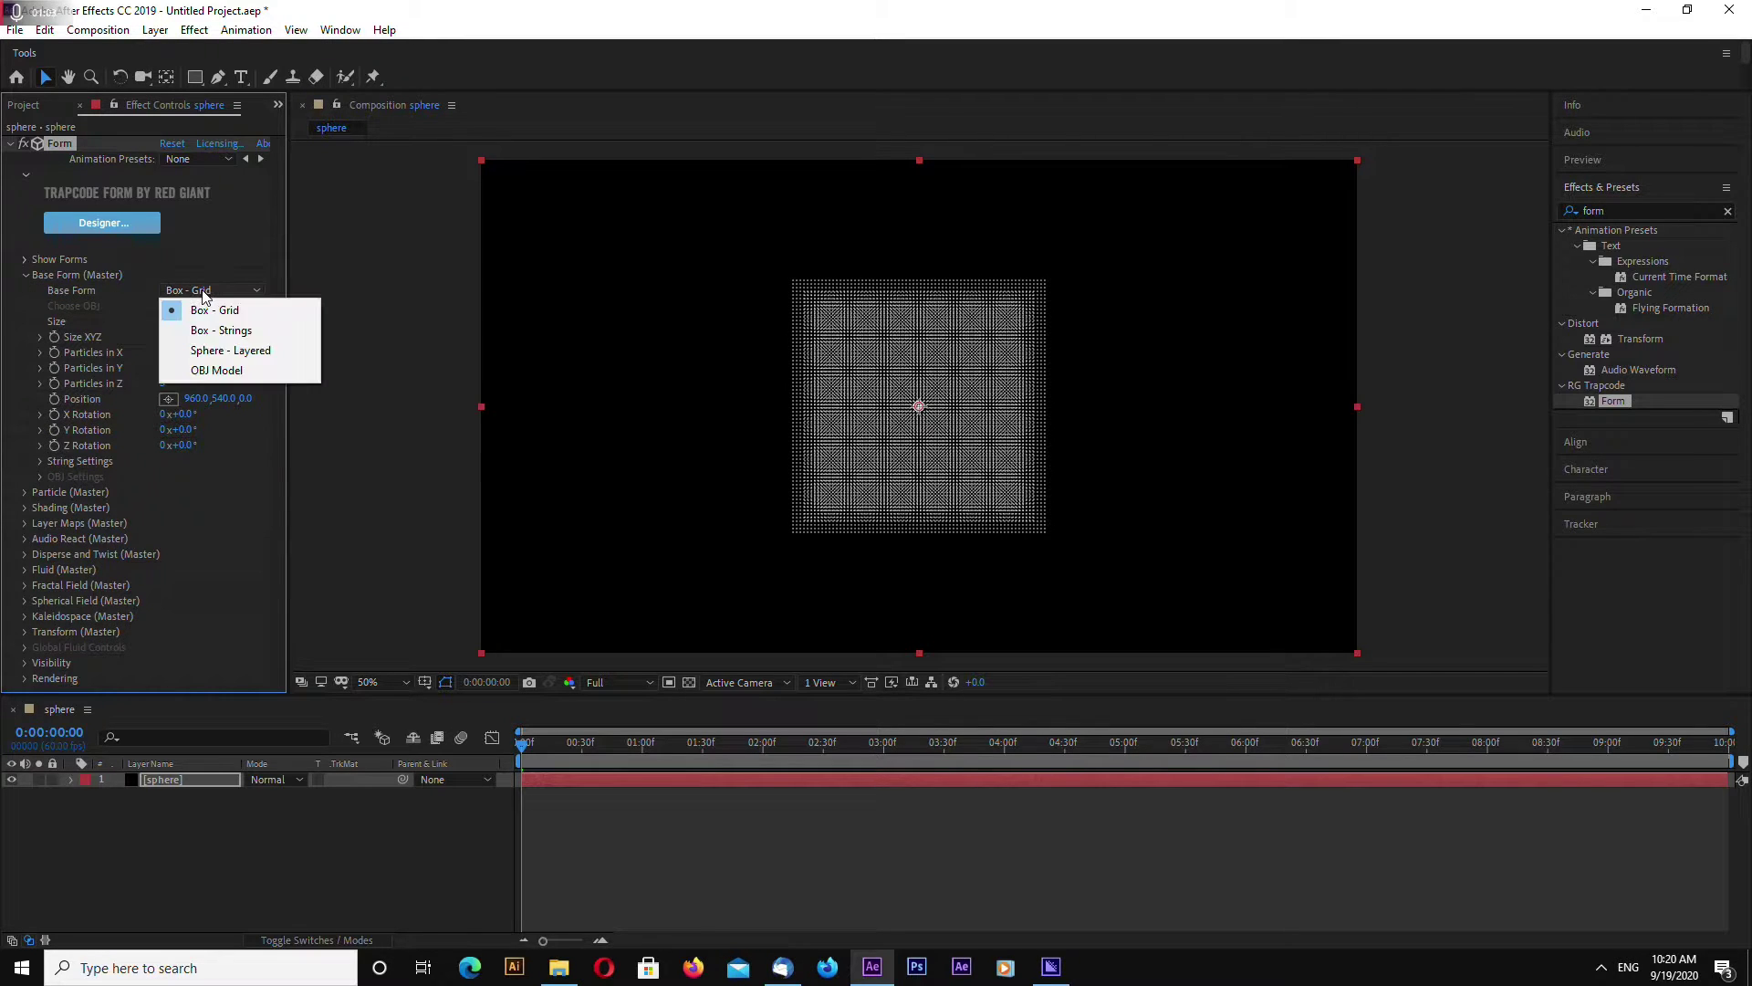
left_click(229, 351)
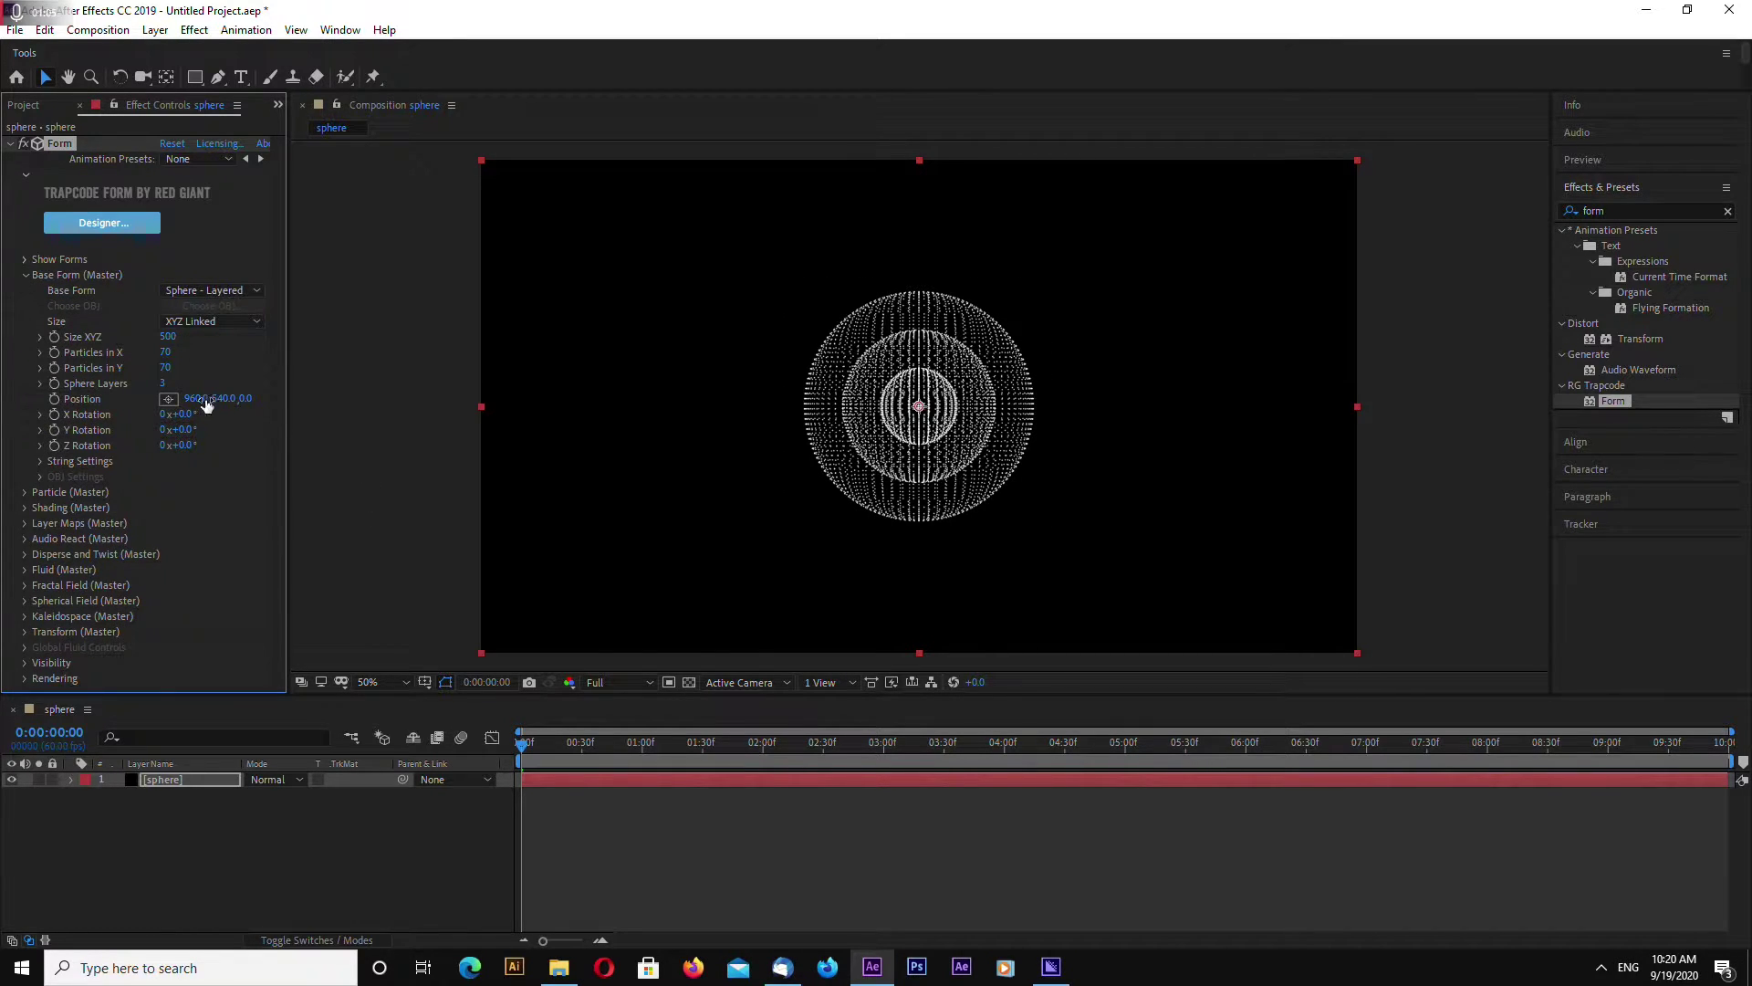
Set Sphere Layers to 1, Size to 810, and Particles in X and Y to 200
left_click(164, 385)
type("1")
key("Return")
left_click_drag(168, 337, 206, 341)
type("200")
left_click(173, 368)
type("200")
key("Return")
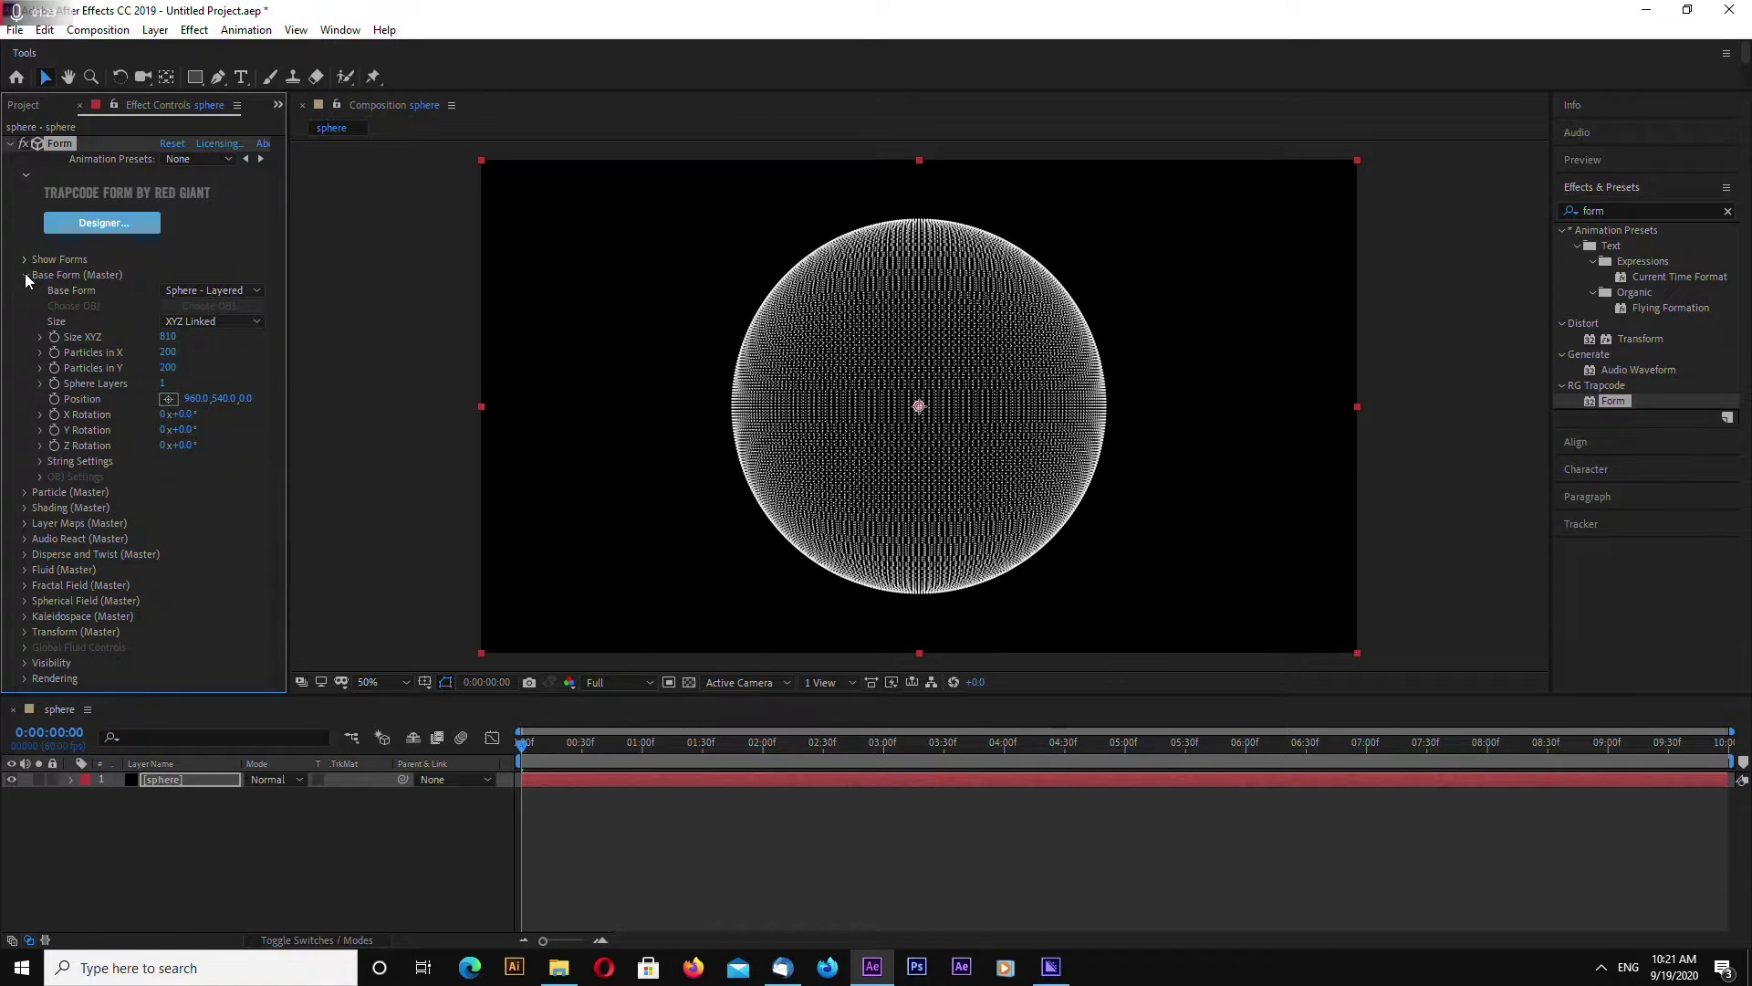
Create a solid named 'Bg' and move it below the sphere layer
right_click(187, 849)
mouse_move(233, 648)
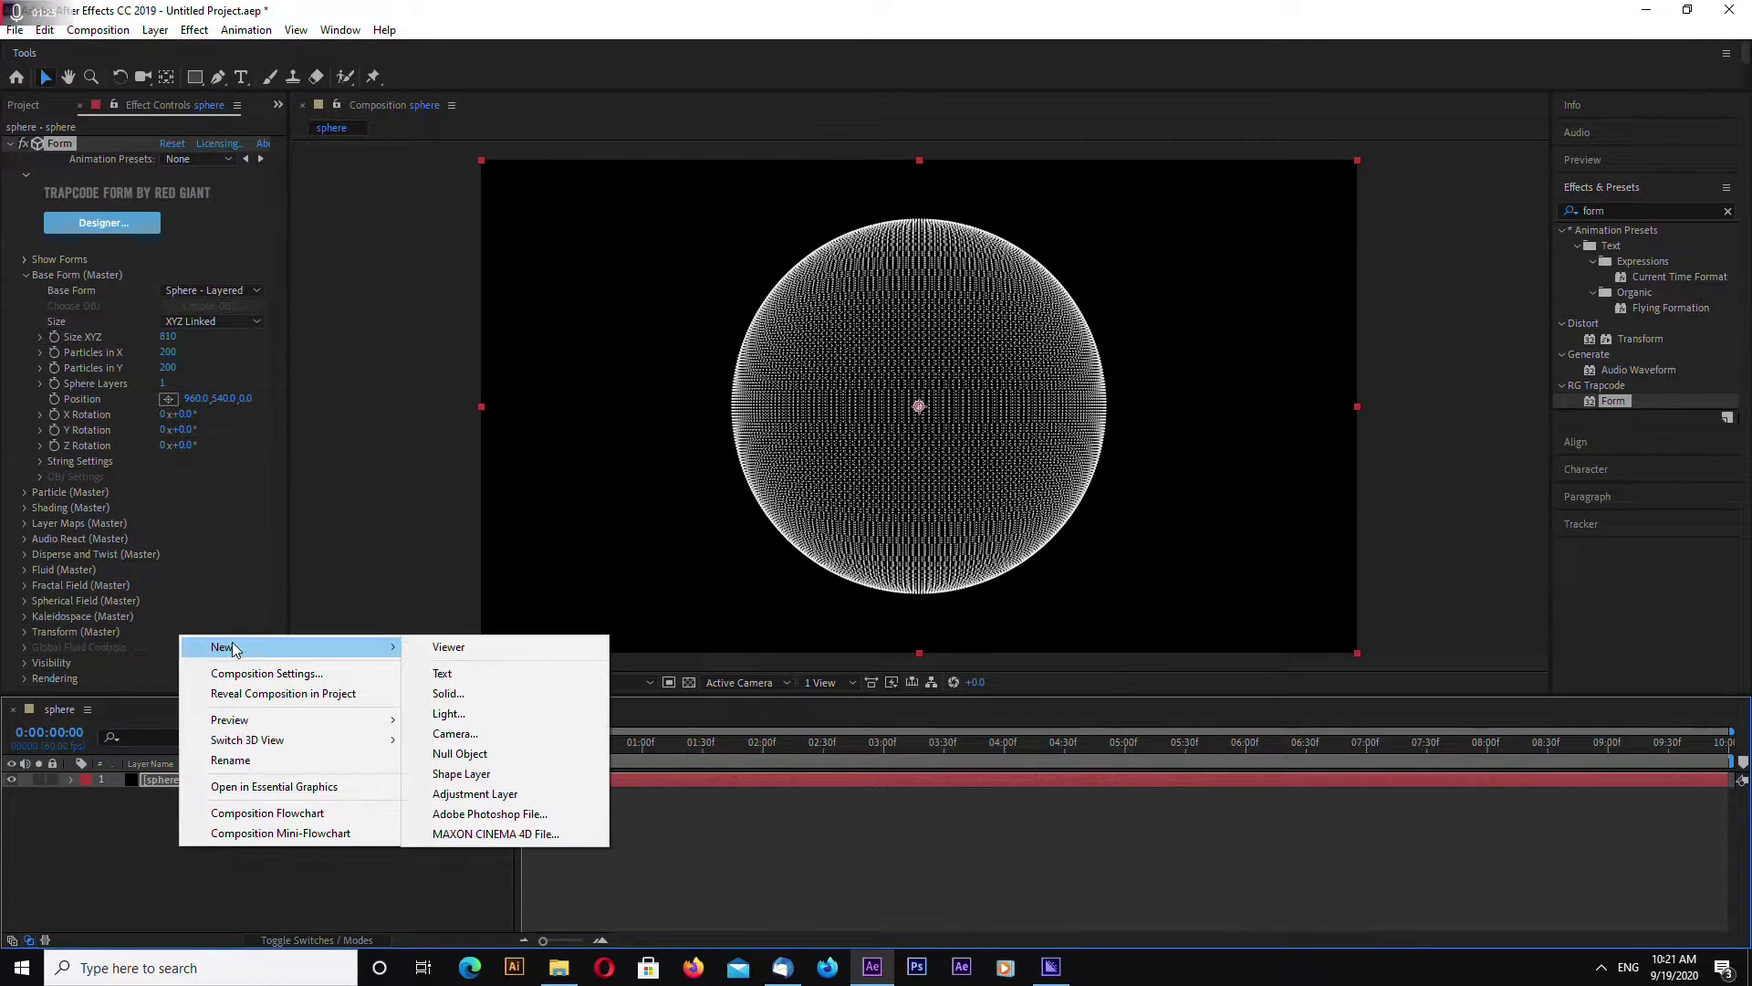
left_click(448, 694)
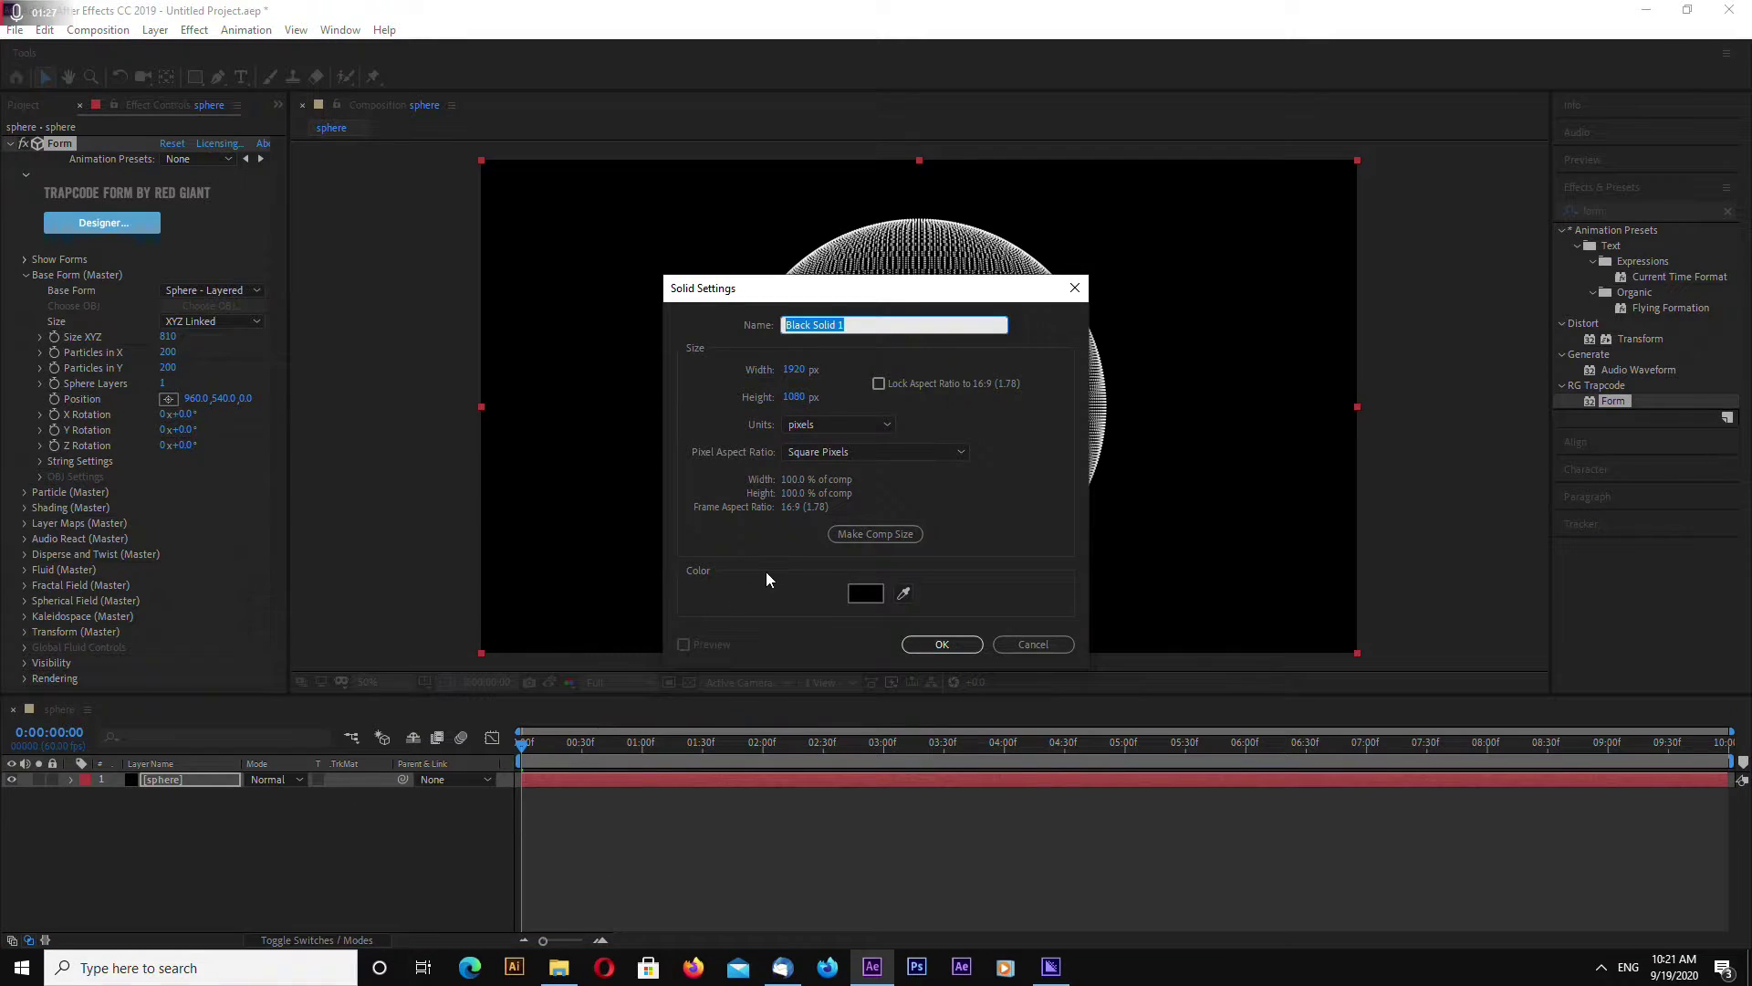
type("Bg")
left_click(940, 644)
left_click_drag(165, 781, 172, 840)
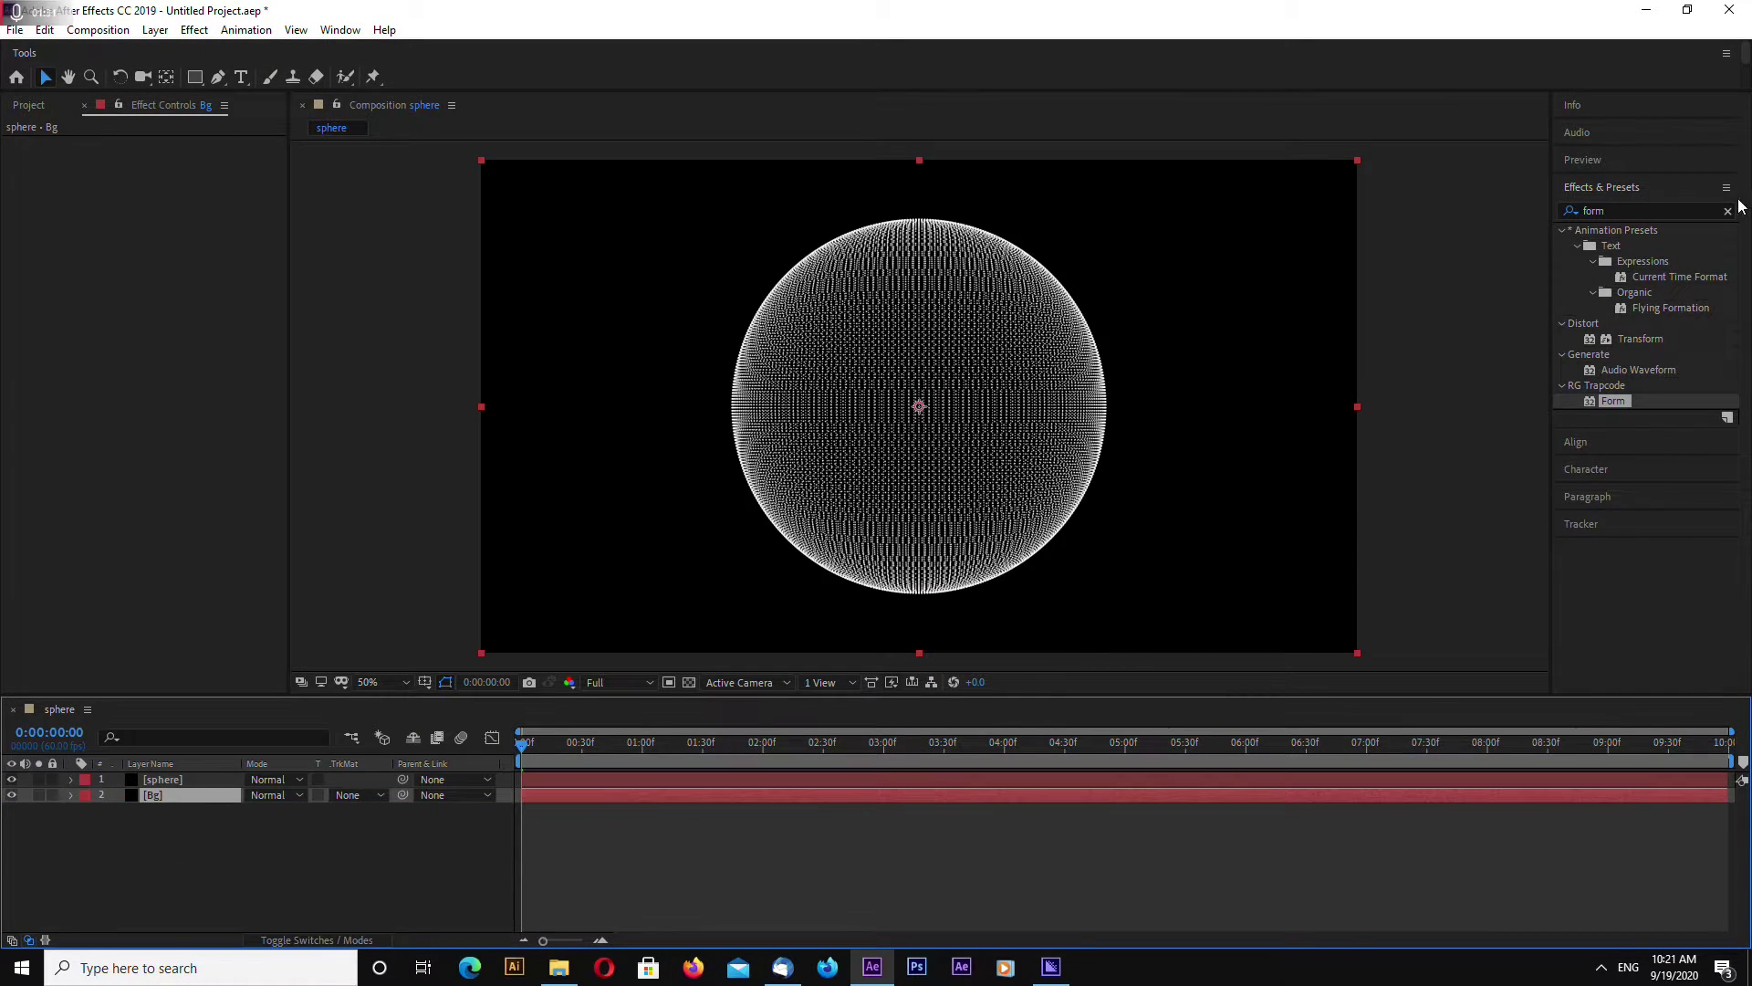
Apply a Fill effect to Bg and set its colour to dark navy 070F1C
left_click(1650, 211)
type("fill")
left_click_drag(1624, 325, 191, 794)
left_click(168, 205)
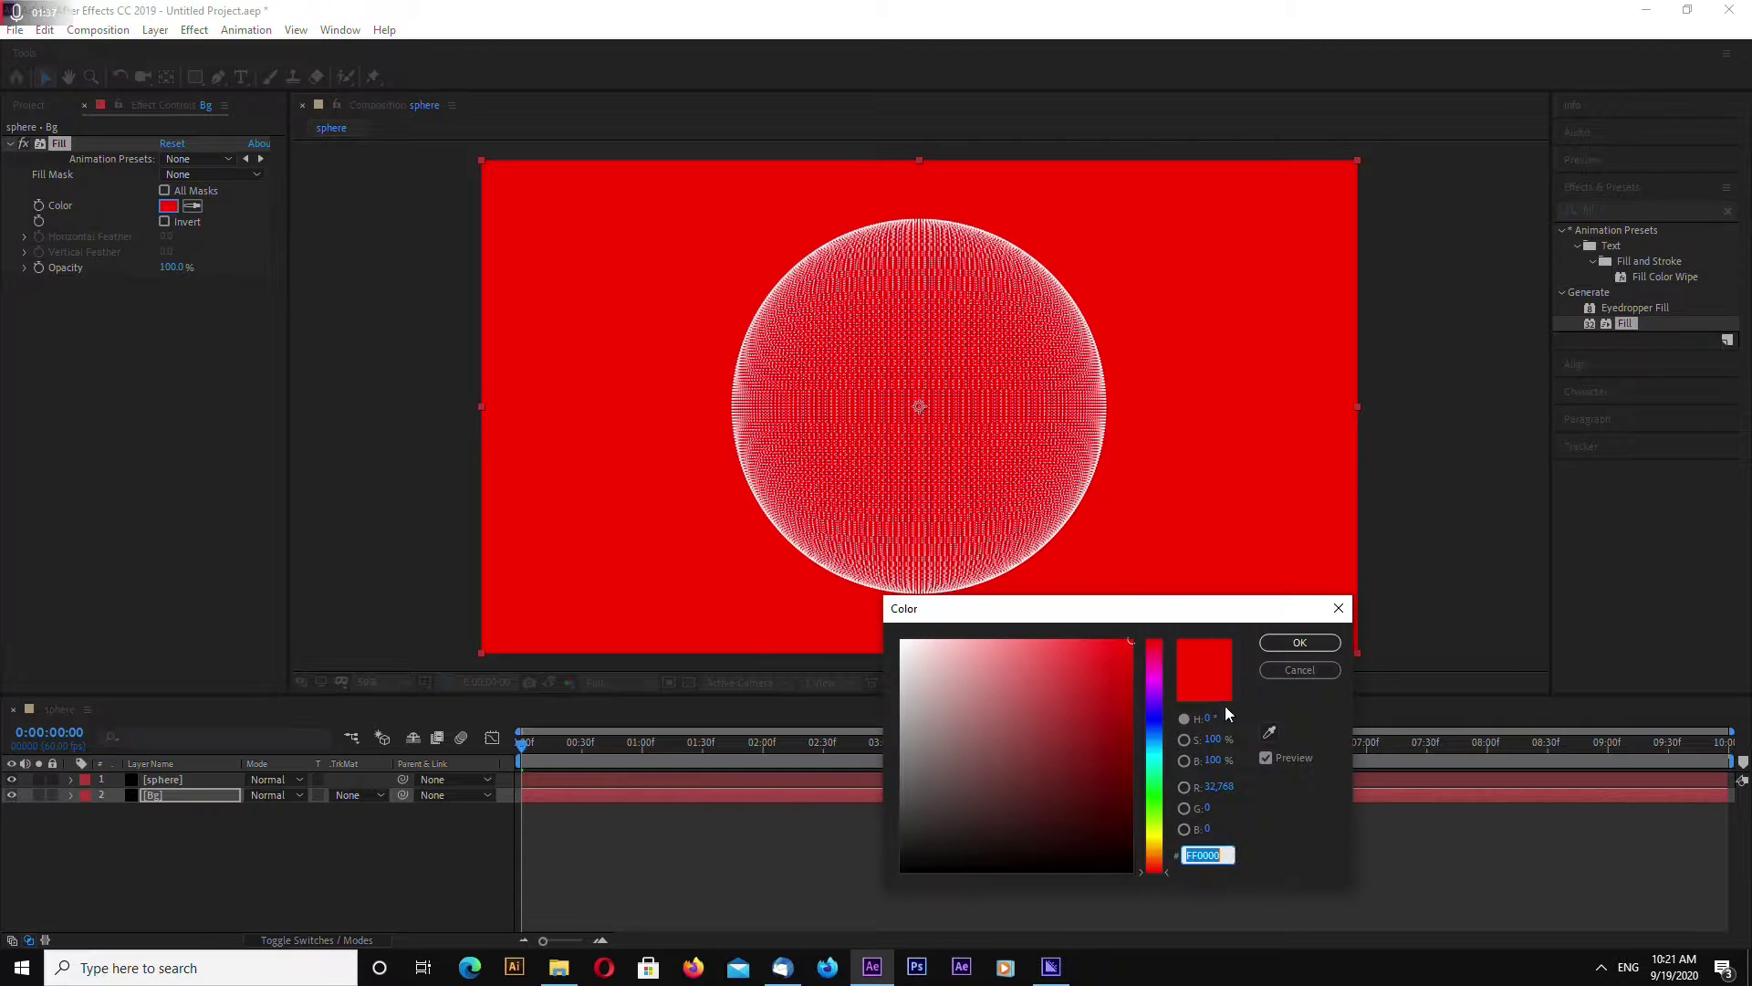
left_click(1157, 746)
left_click(1073, 814)
left_click(1078, 831)
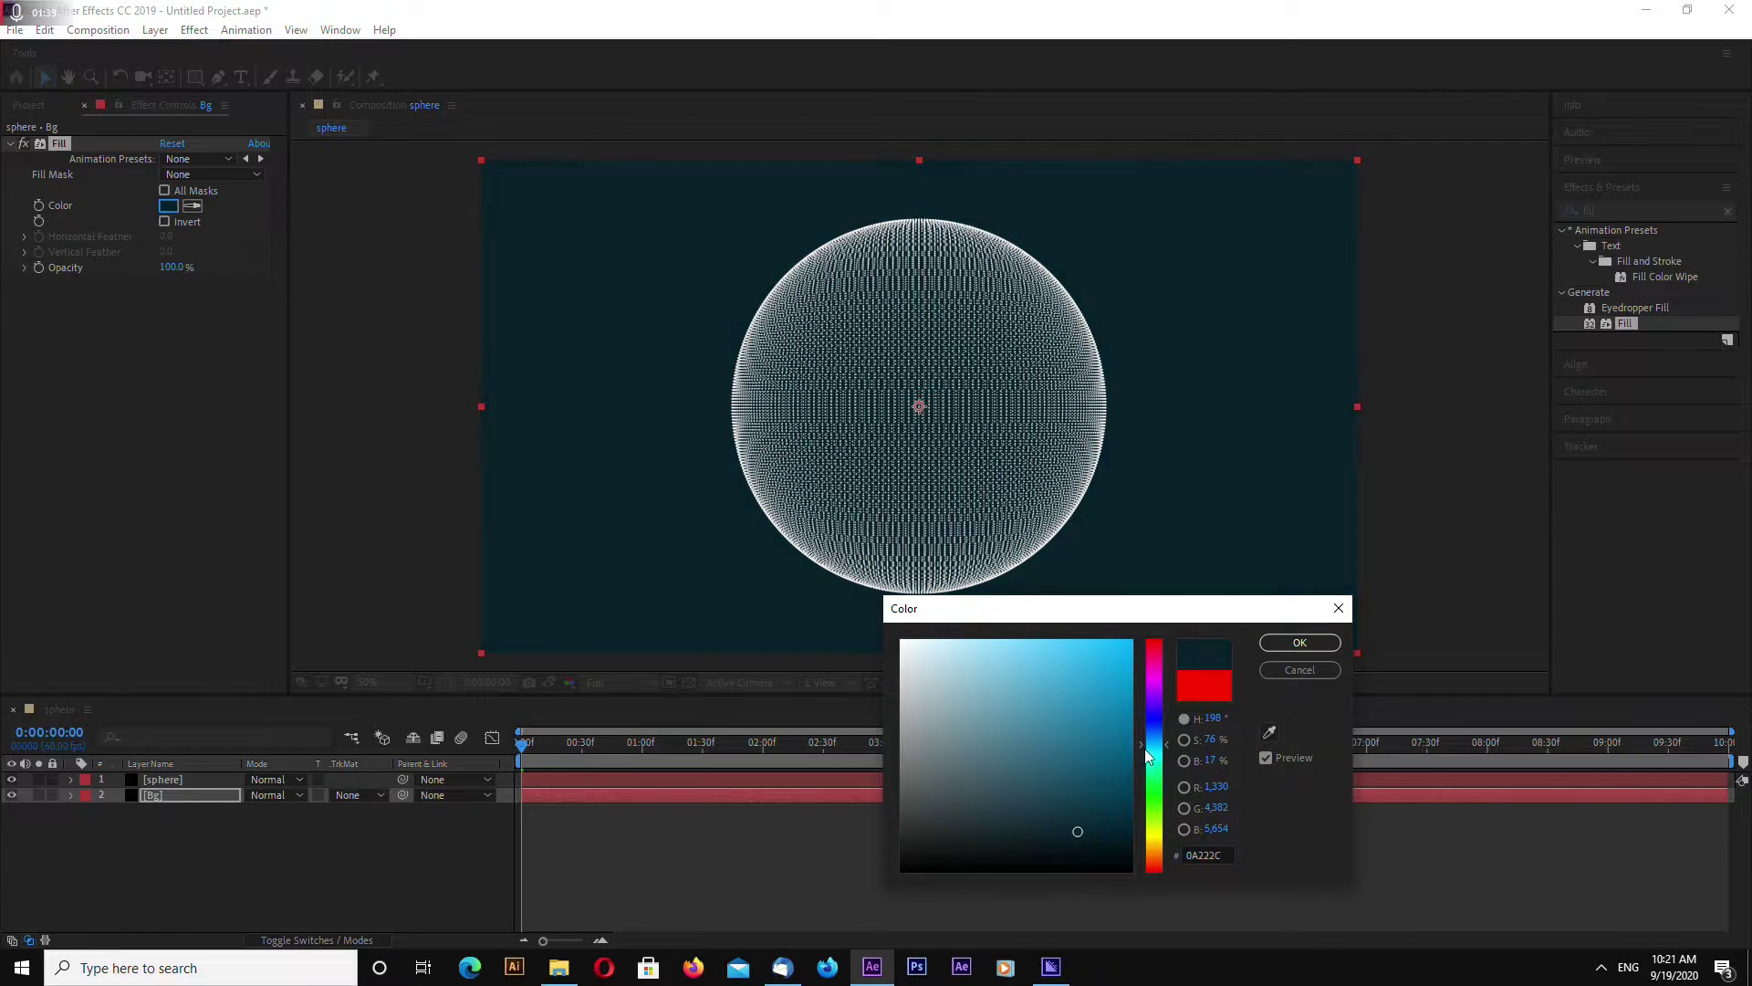
left_click(1157, 736)
left_click(1087, 830)
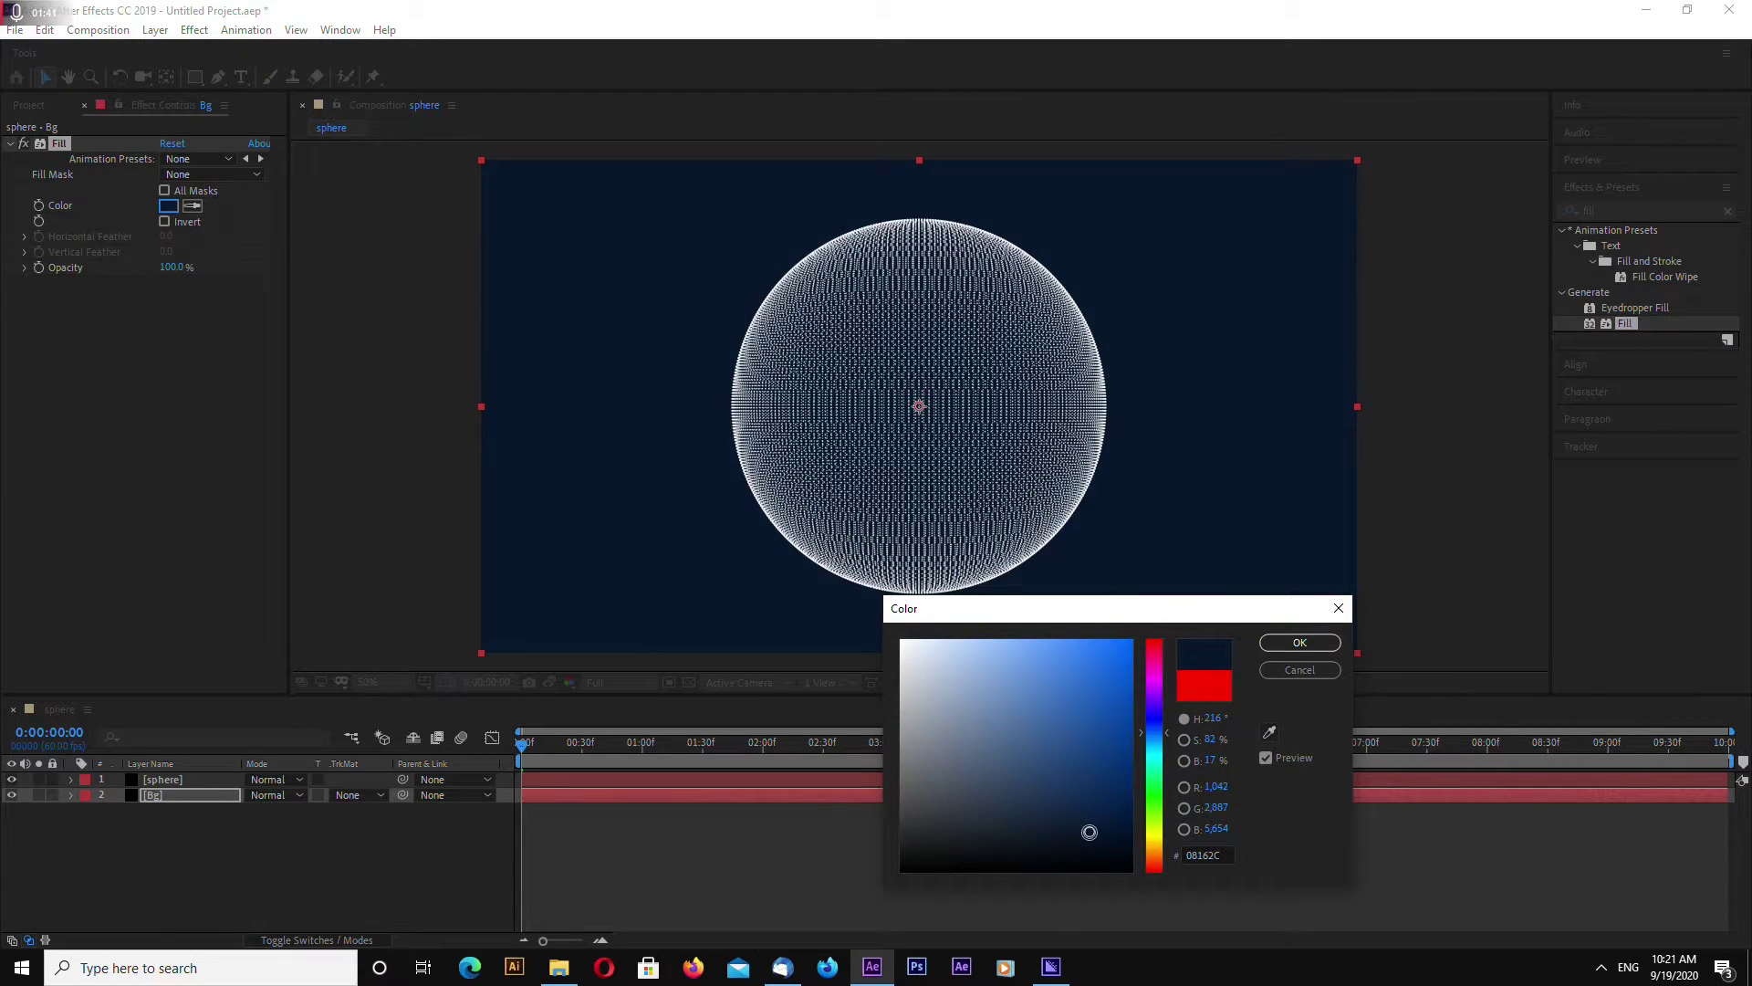
left_click_drag(1086, 829, 1076, 841)
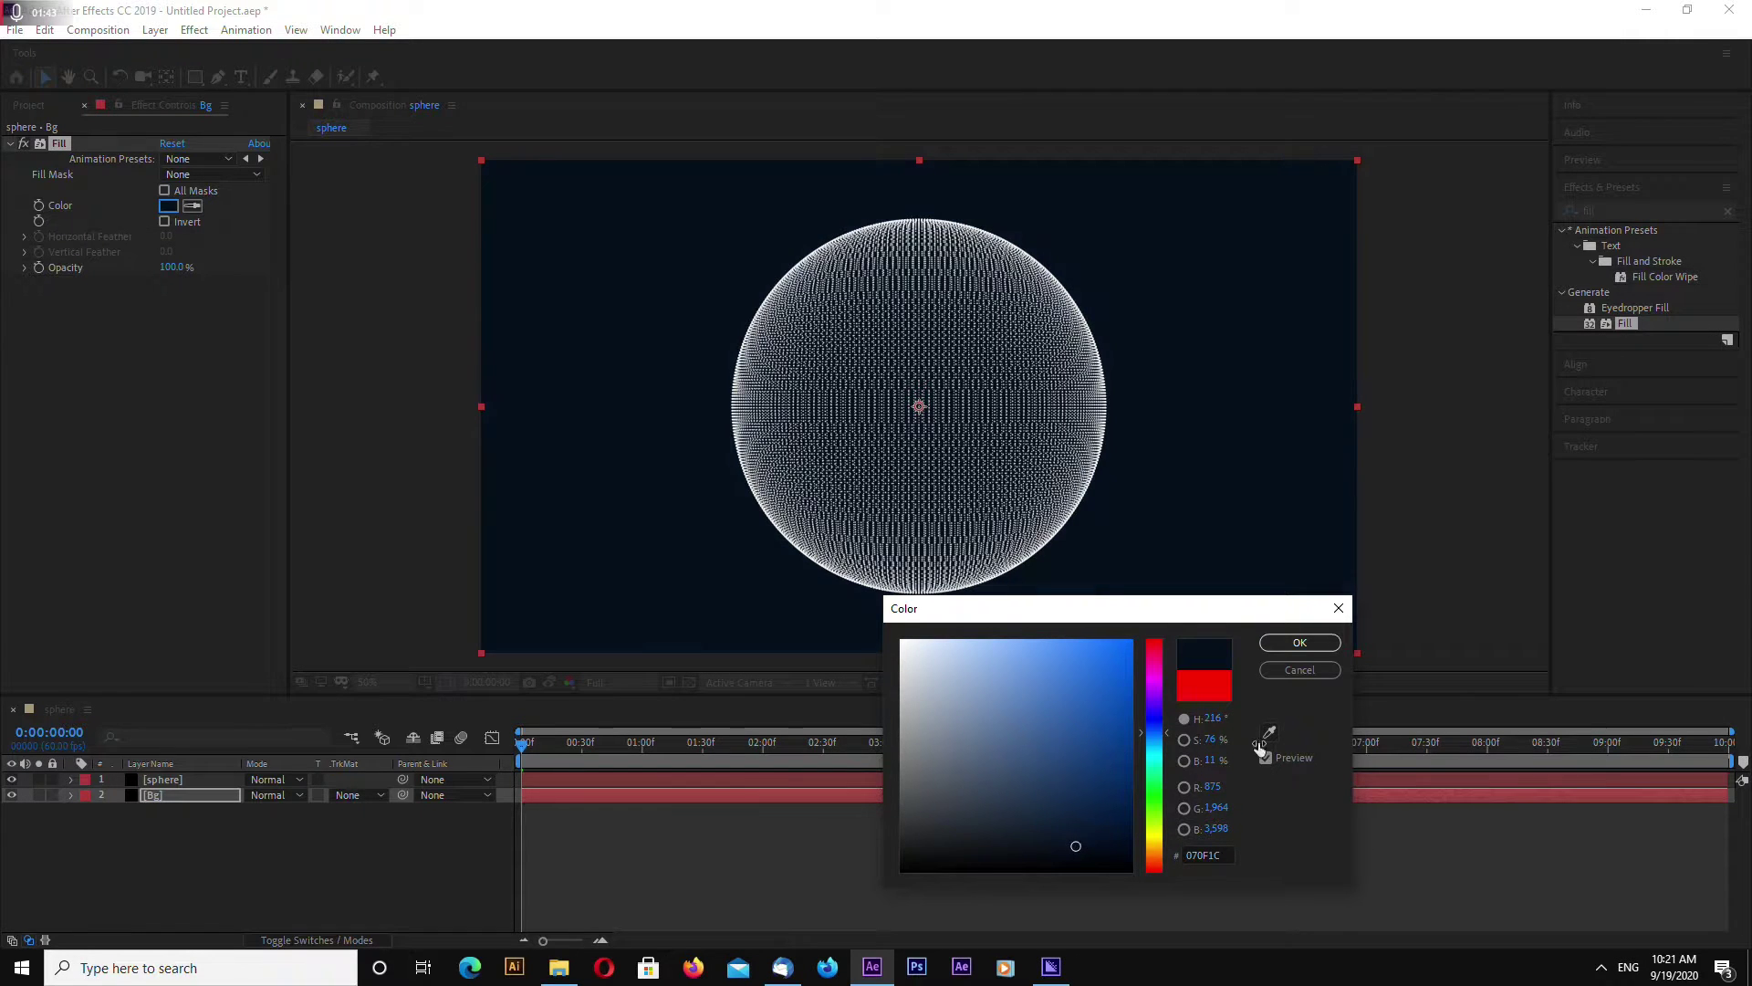
left_click(1299, 642)
left_click(151, 780)
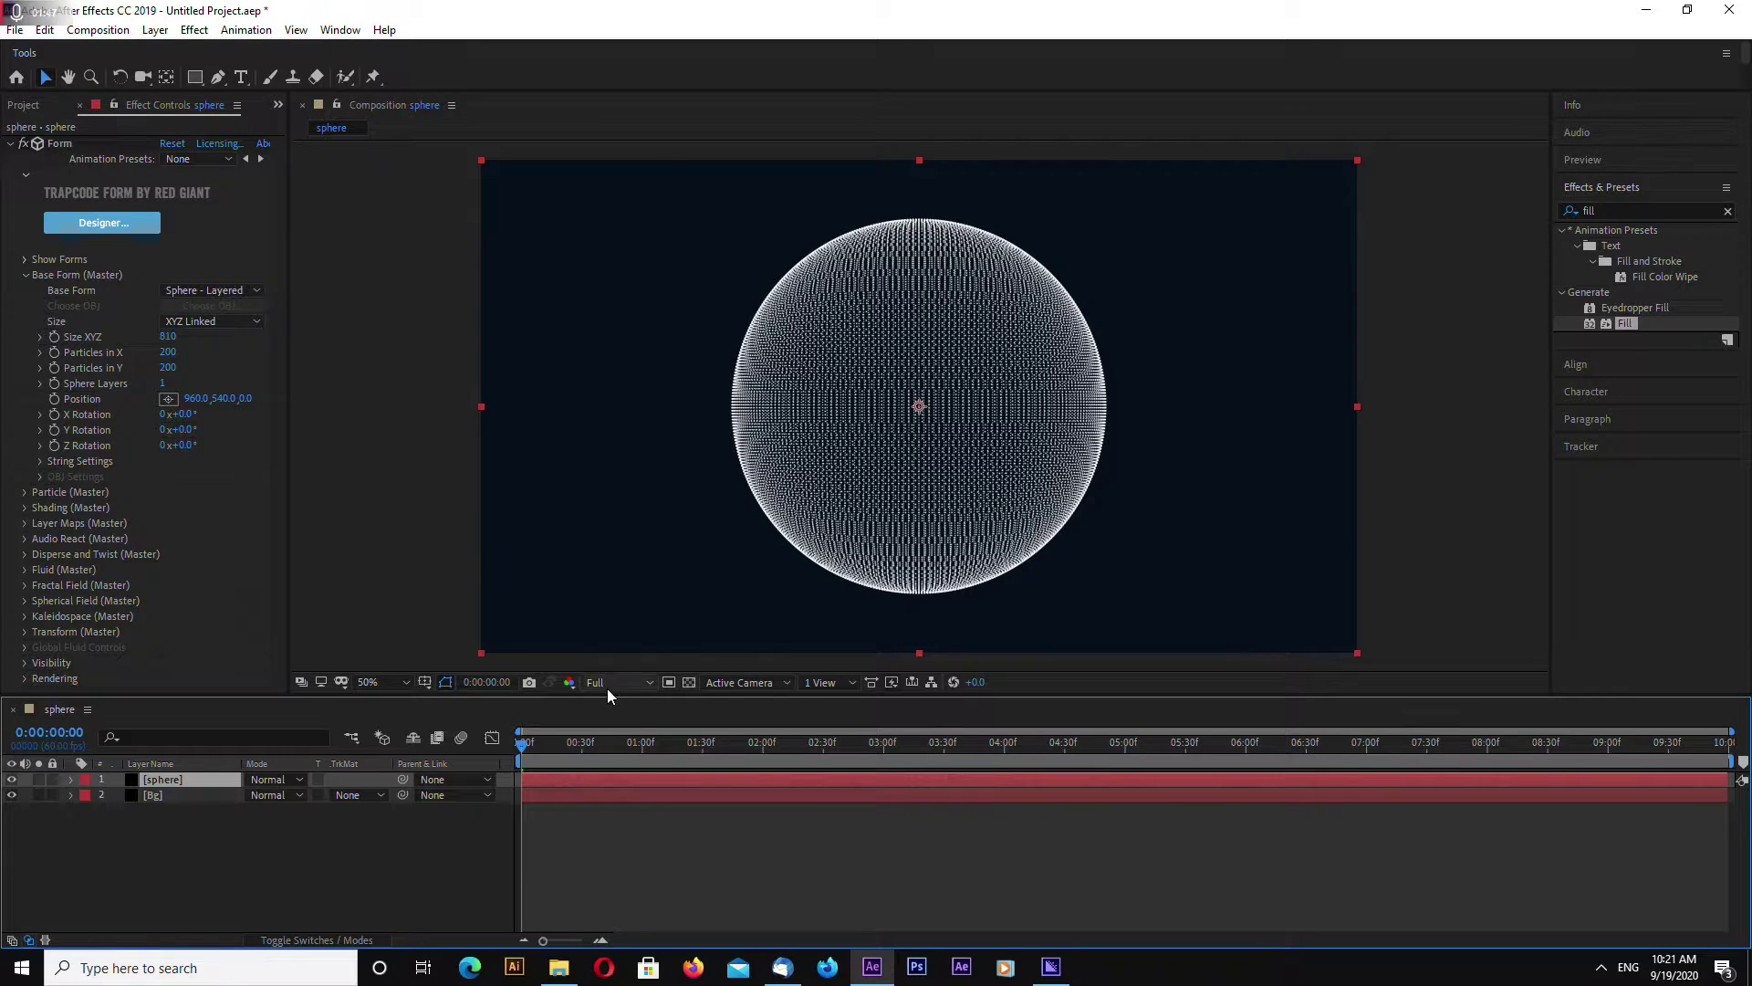
key("period")
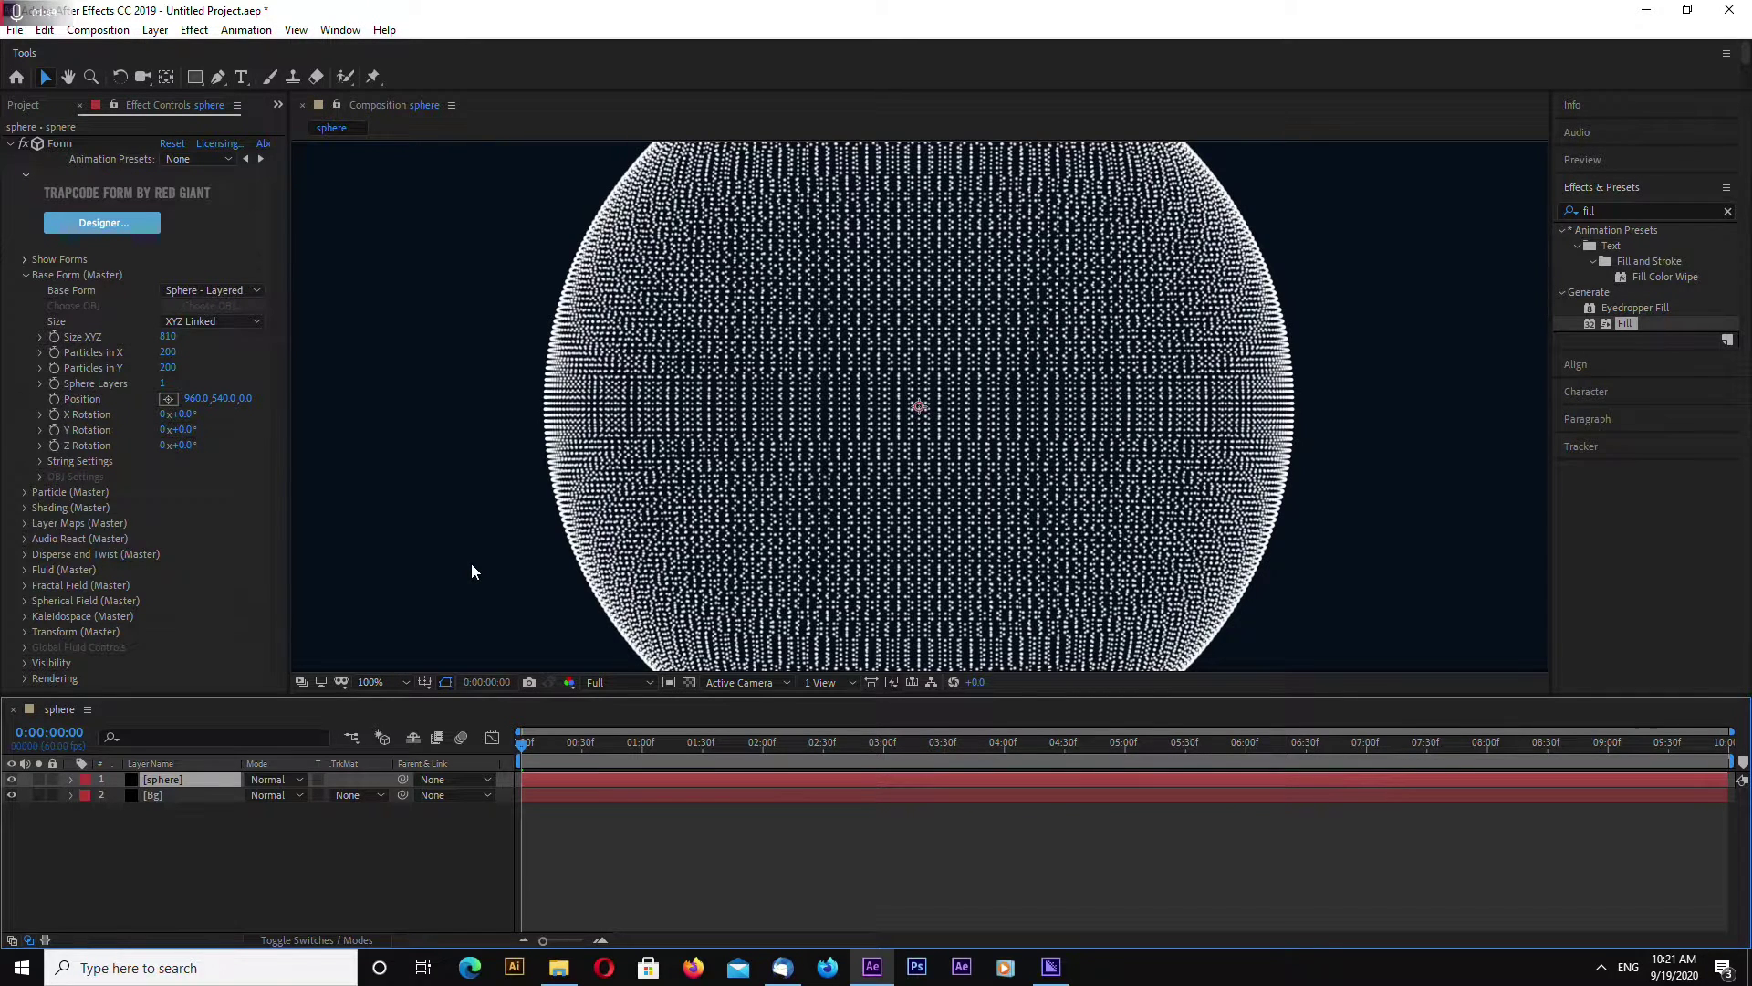
key("comma")
left_click(19, 275)
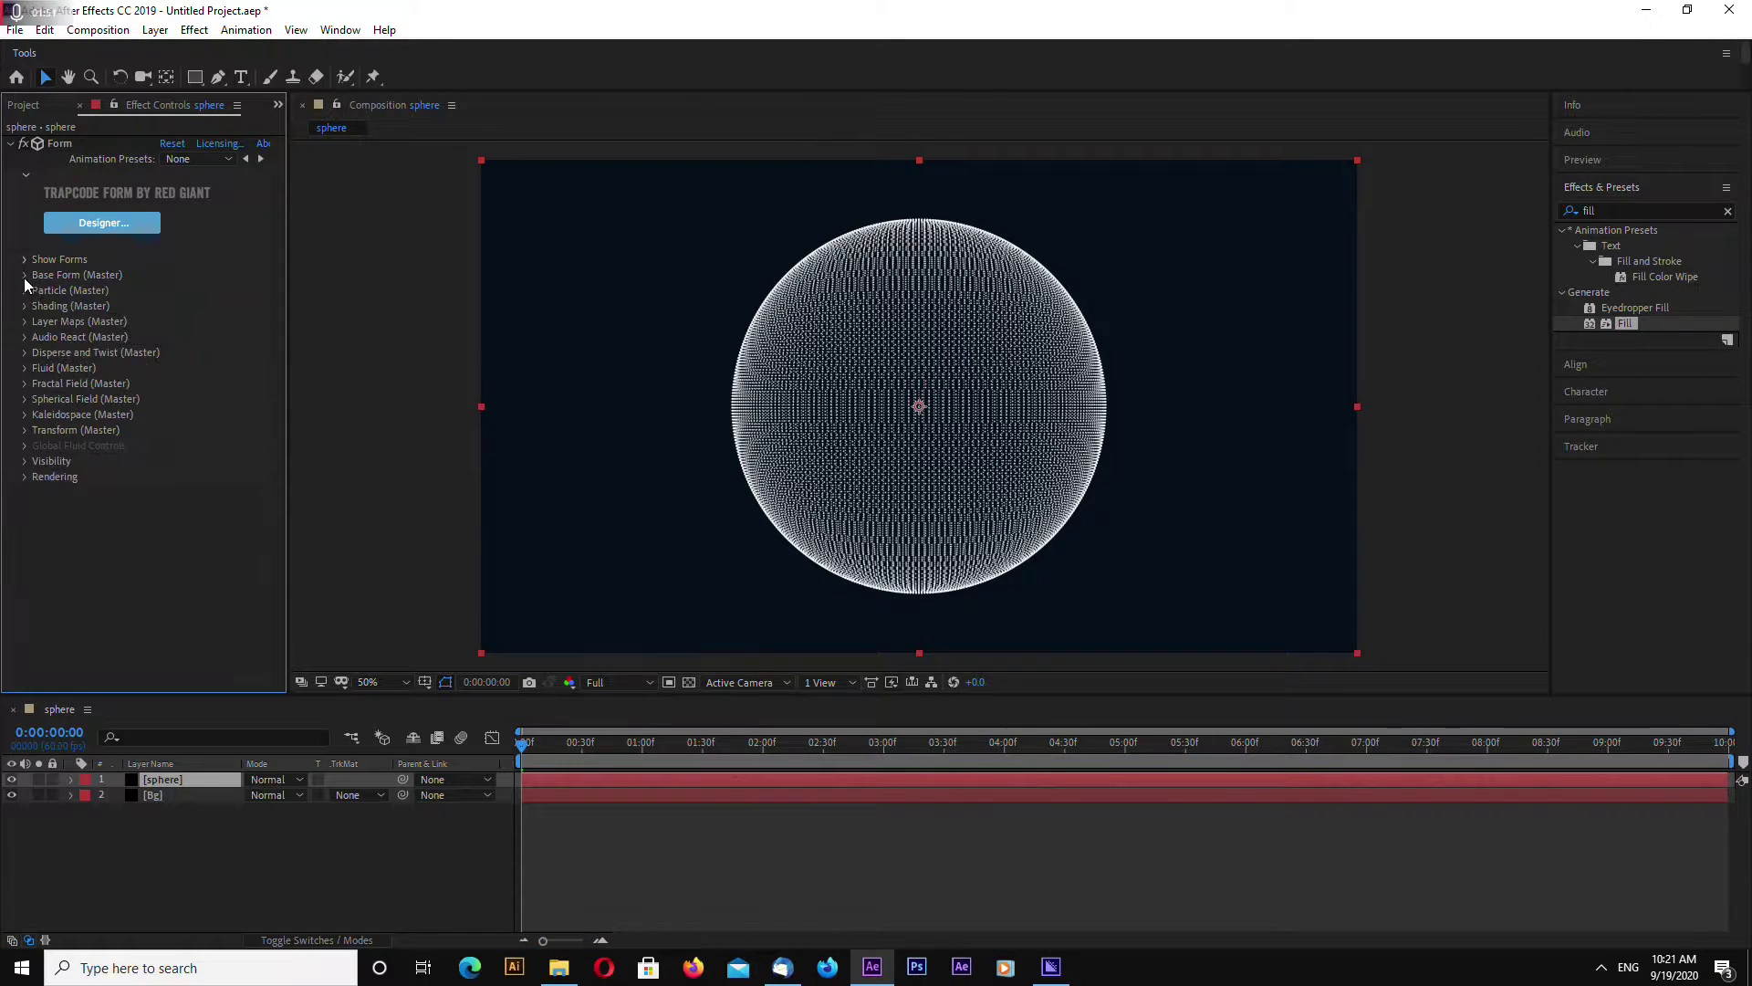
left_click(20, 294)
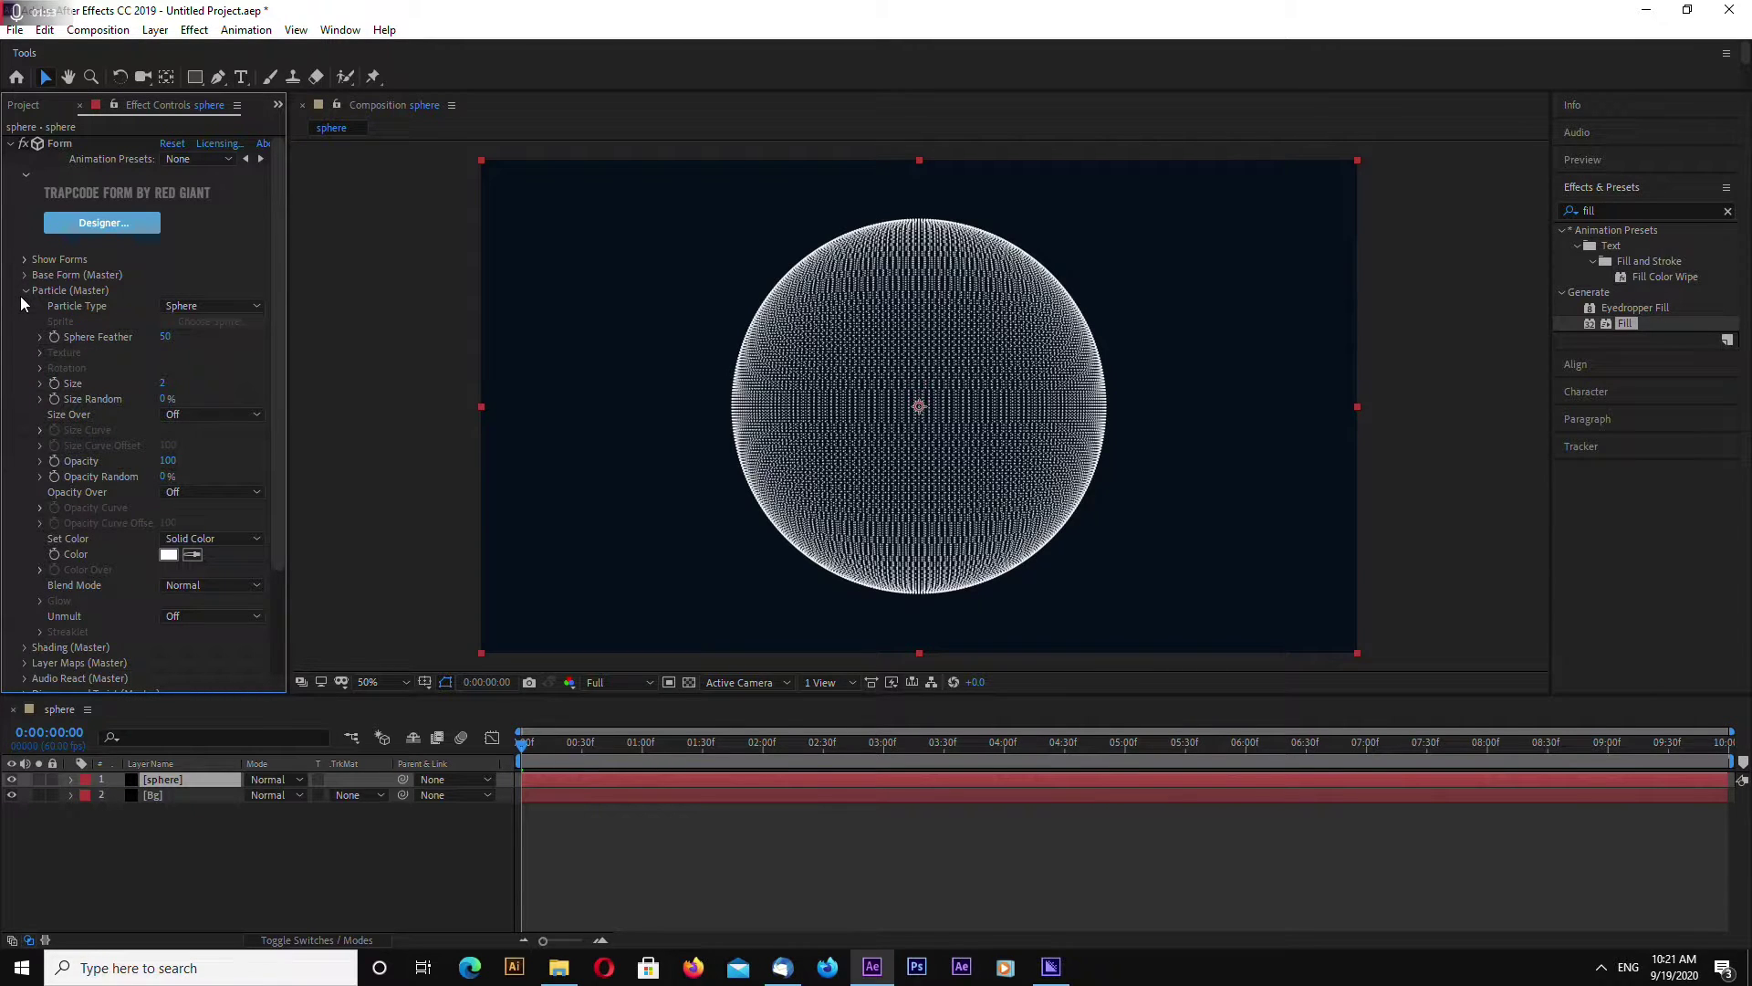
left_click(20, 294)
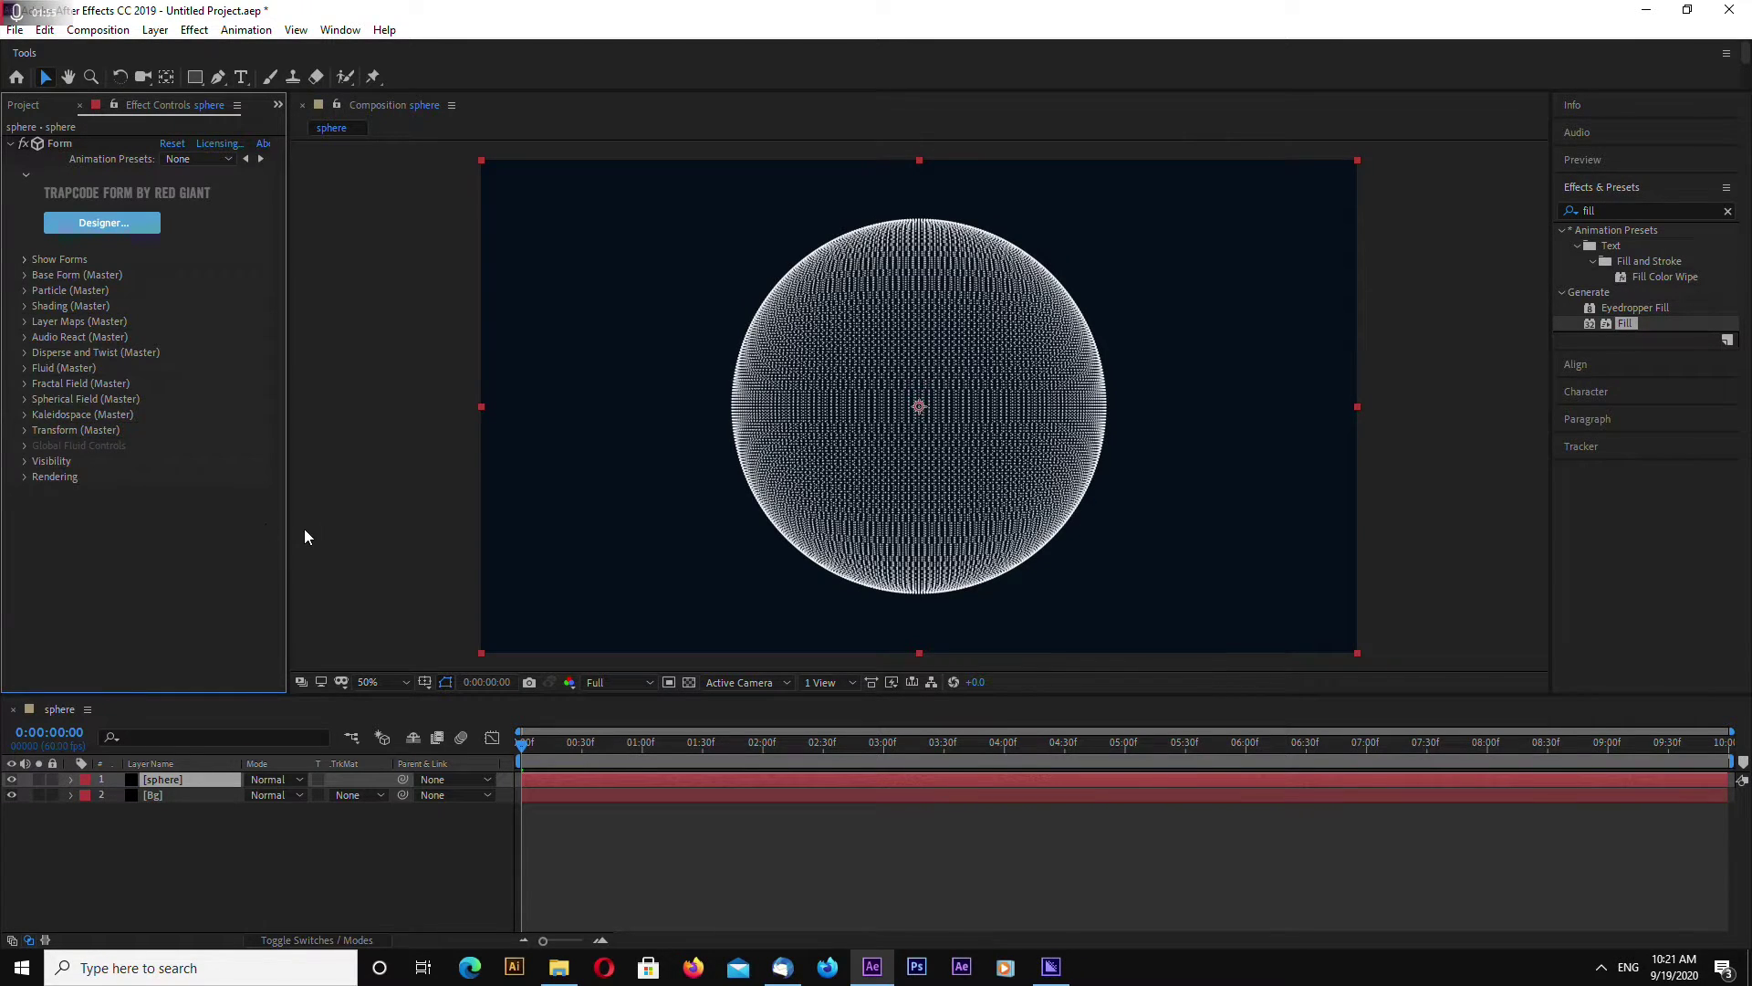
Expand Form's Fractal Field and set Displace to 50
left_click(24, 385)
scroll(216, 494, "down", 2)
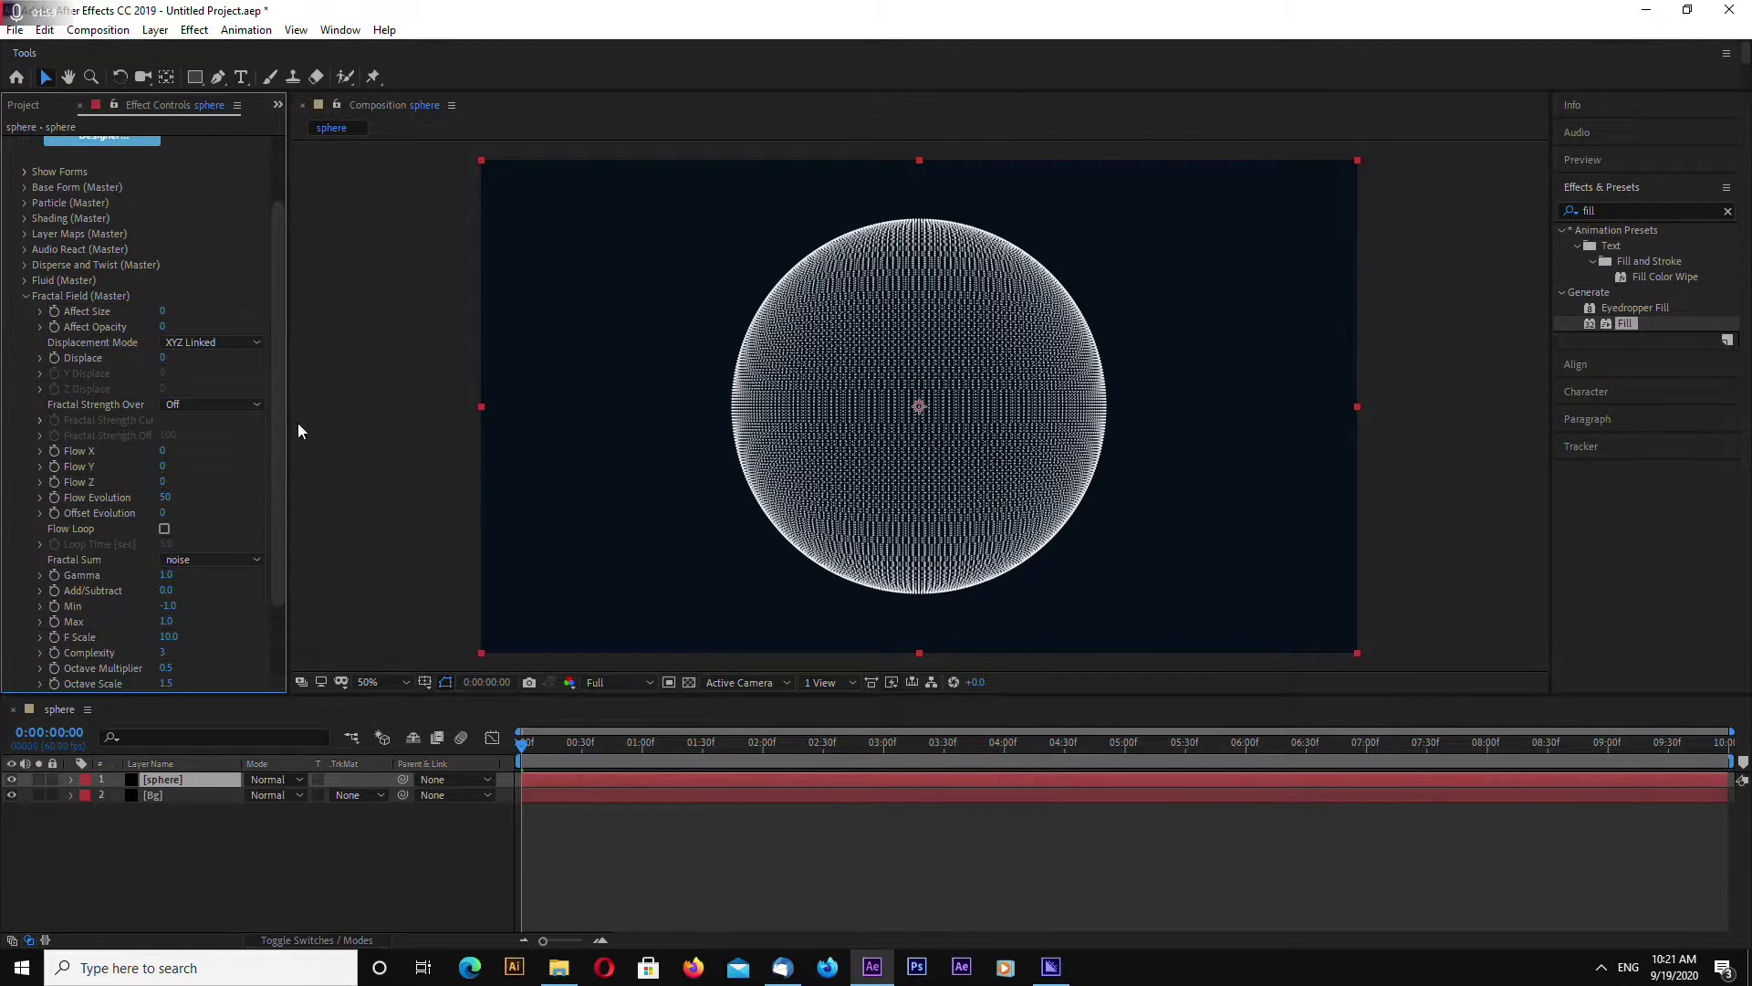
left_click(165, 358)
type("50")
key("Return")
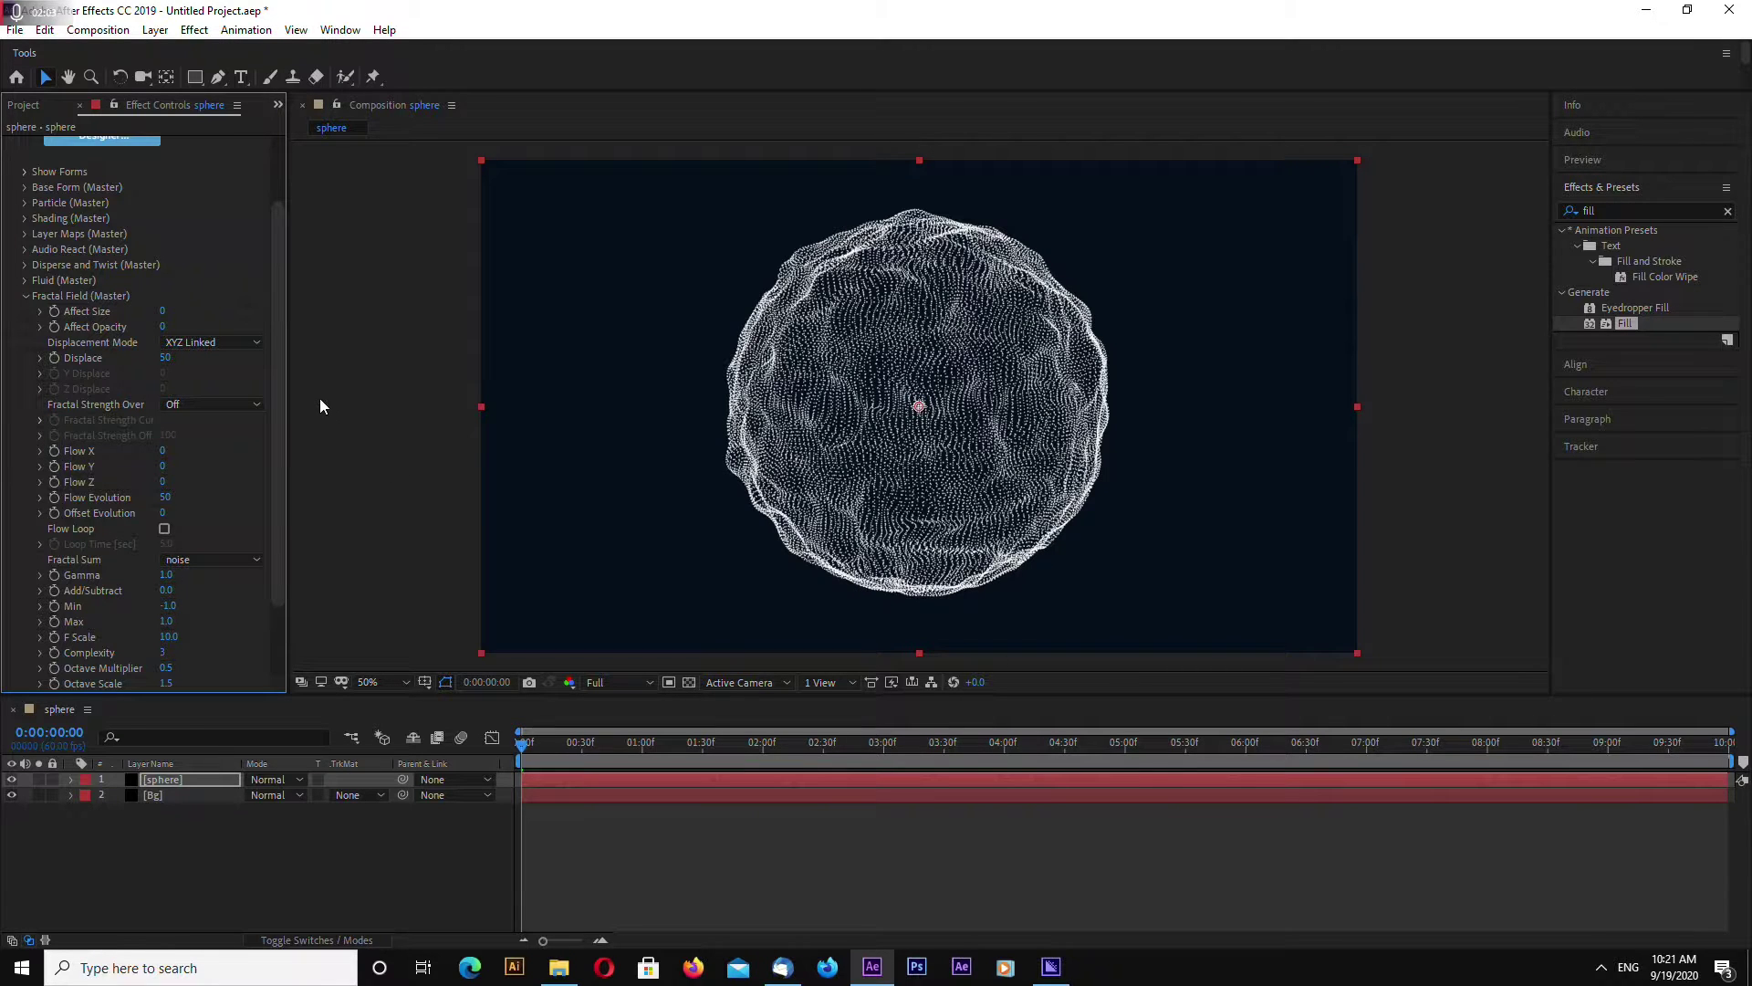
Set Flow X, Y and Z to 20 each and turn on Flow Loop
left_click_drag(275, 385, 279, 437)
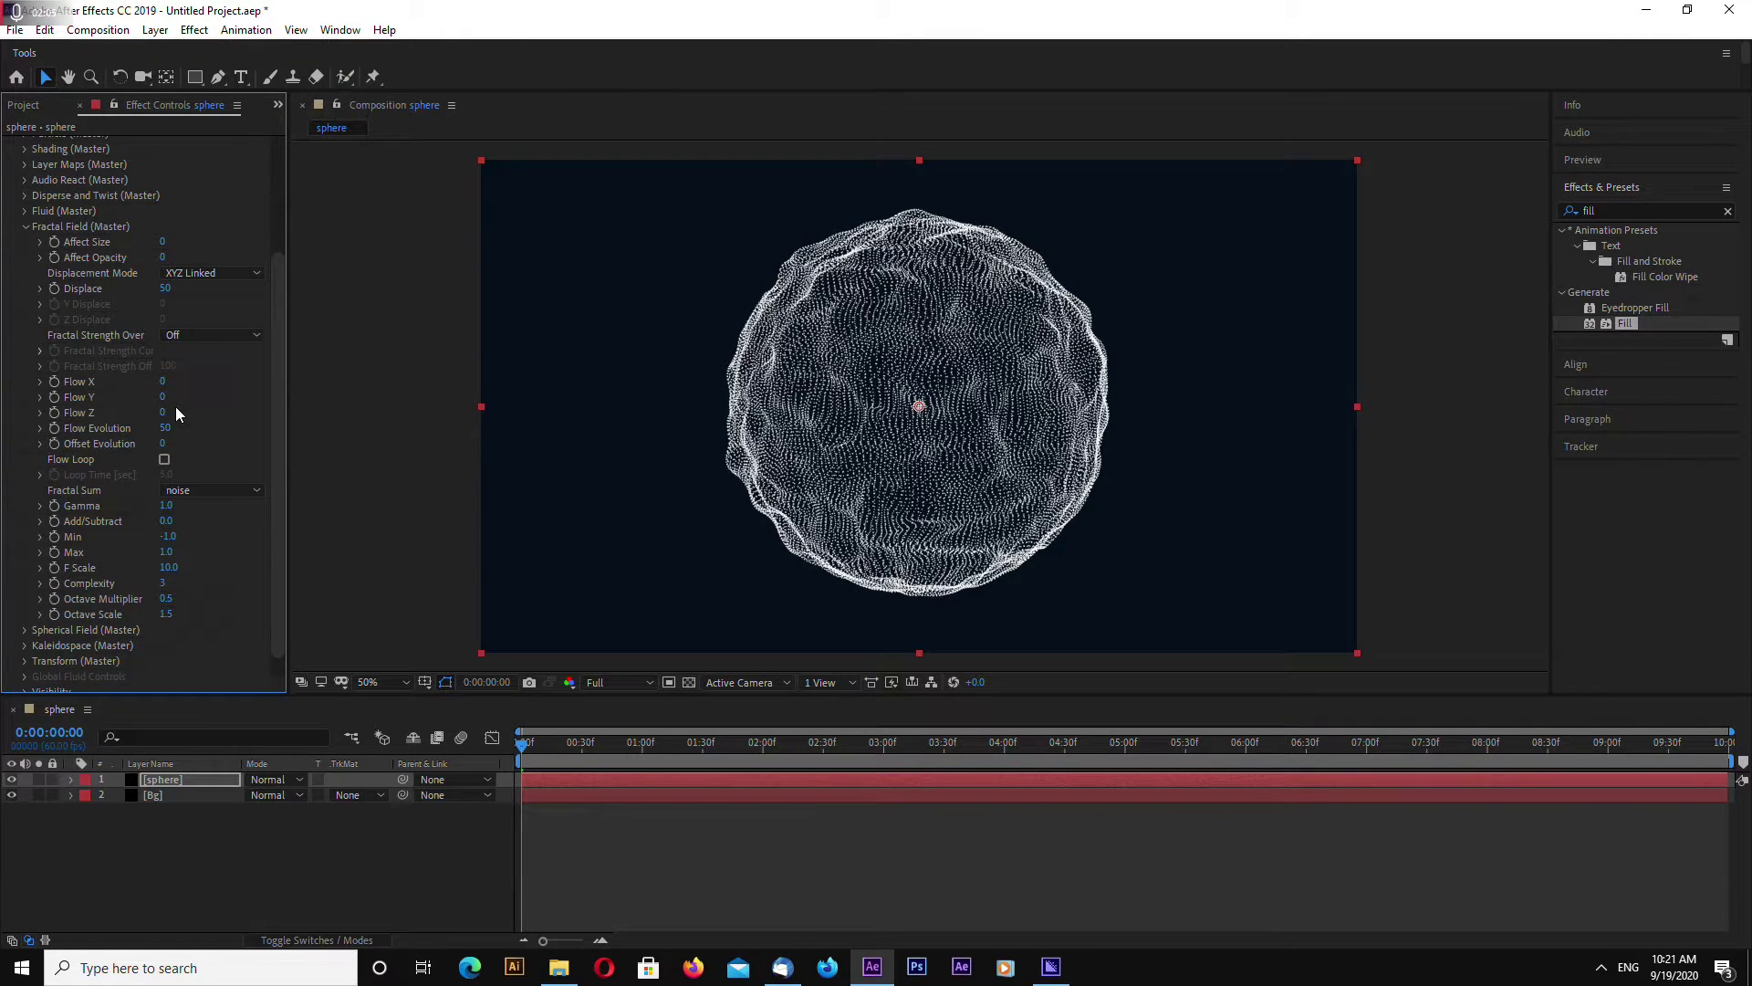
left_click(161, 385)
type("20")
key("Tab")
type("20")
key("Tab")
type("20")
key("Return")
scroll(274, 394, "down", 2)
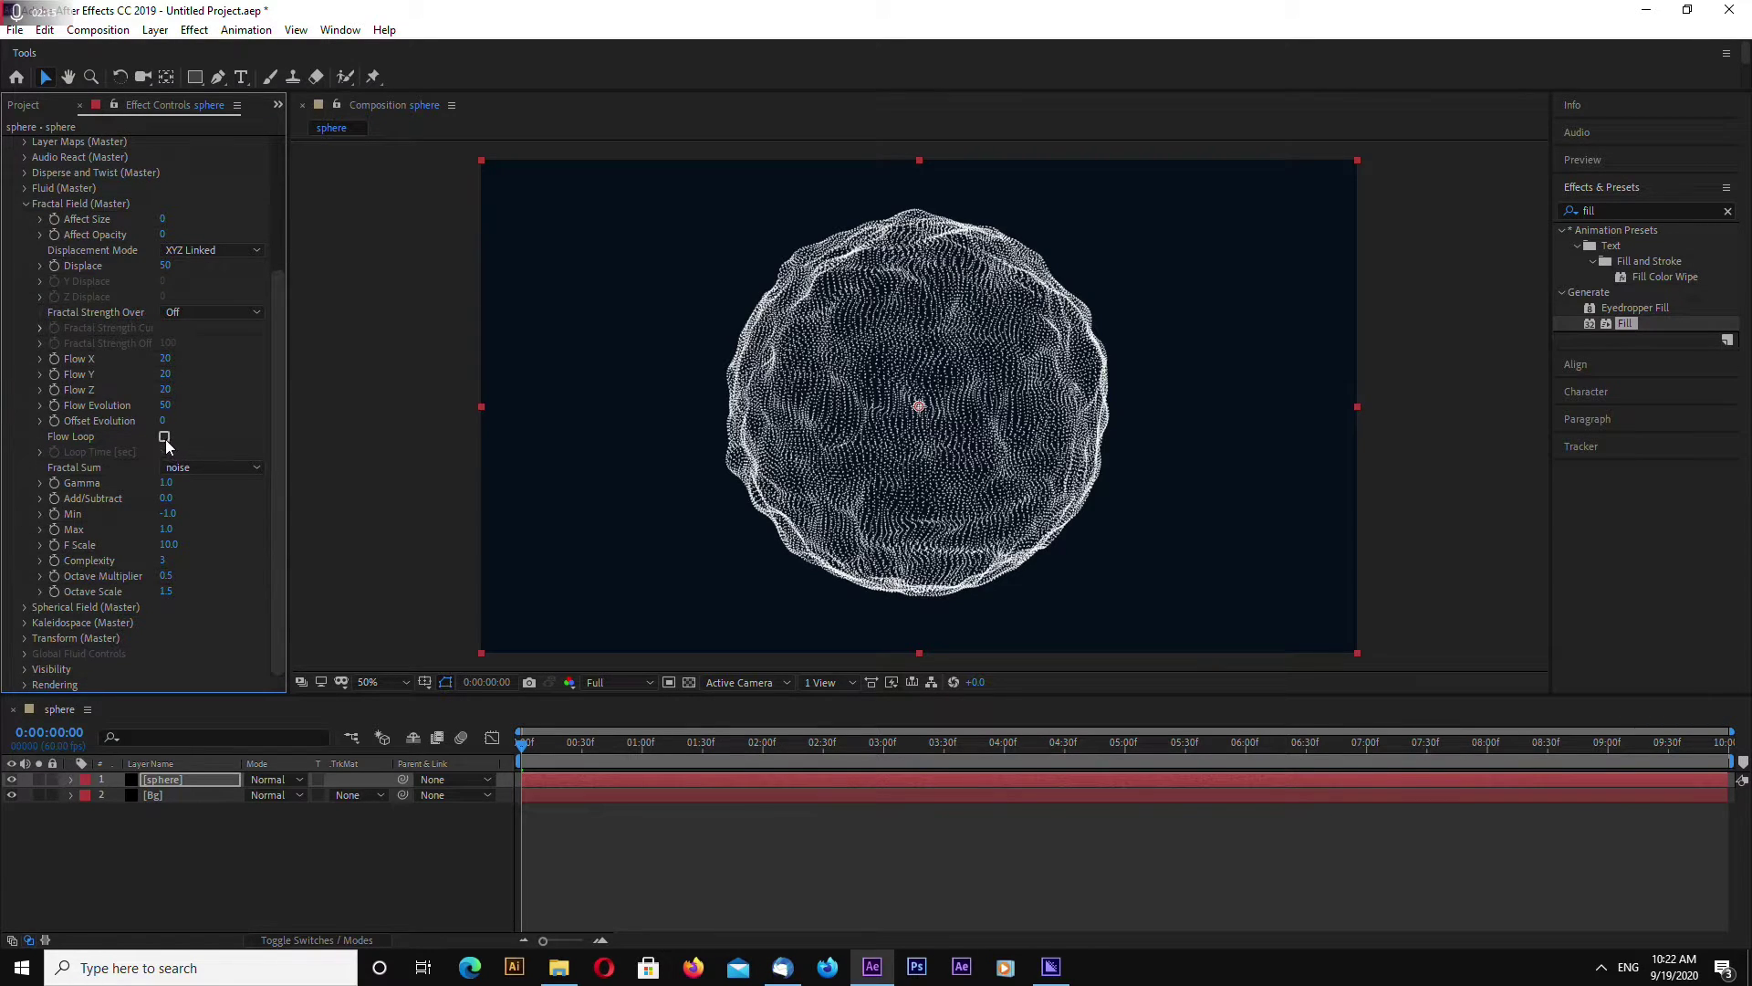
left_click(166, 439)
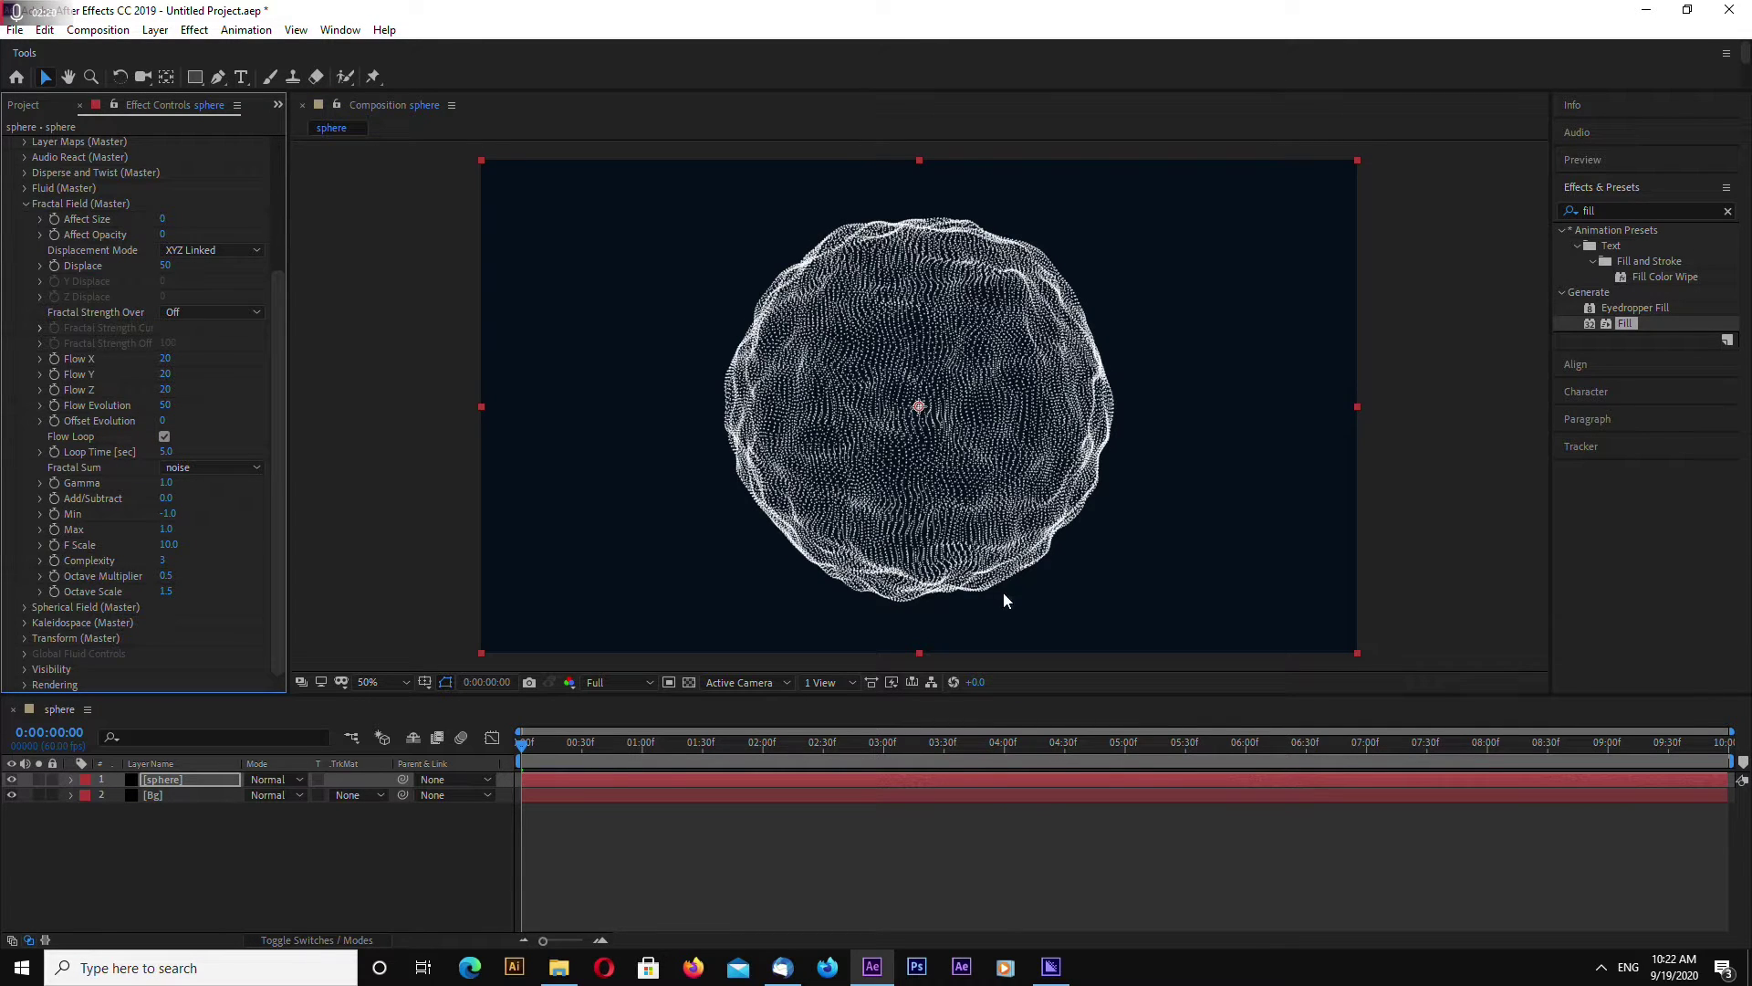
Set the fractal Loop Time to 10 seconds
left_click(165, 451)
type("10")
key("Return")
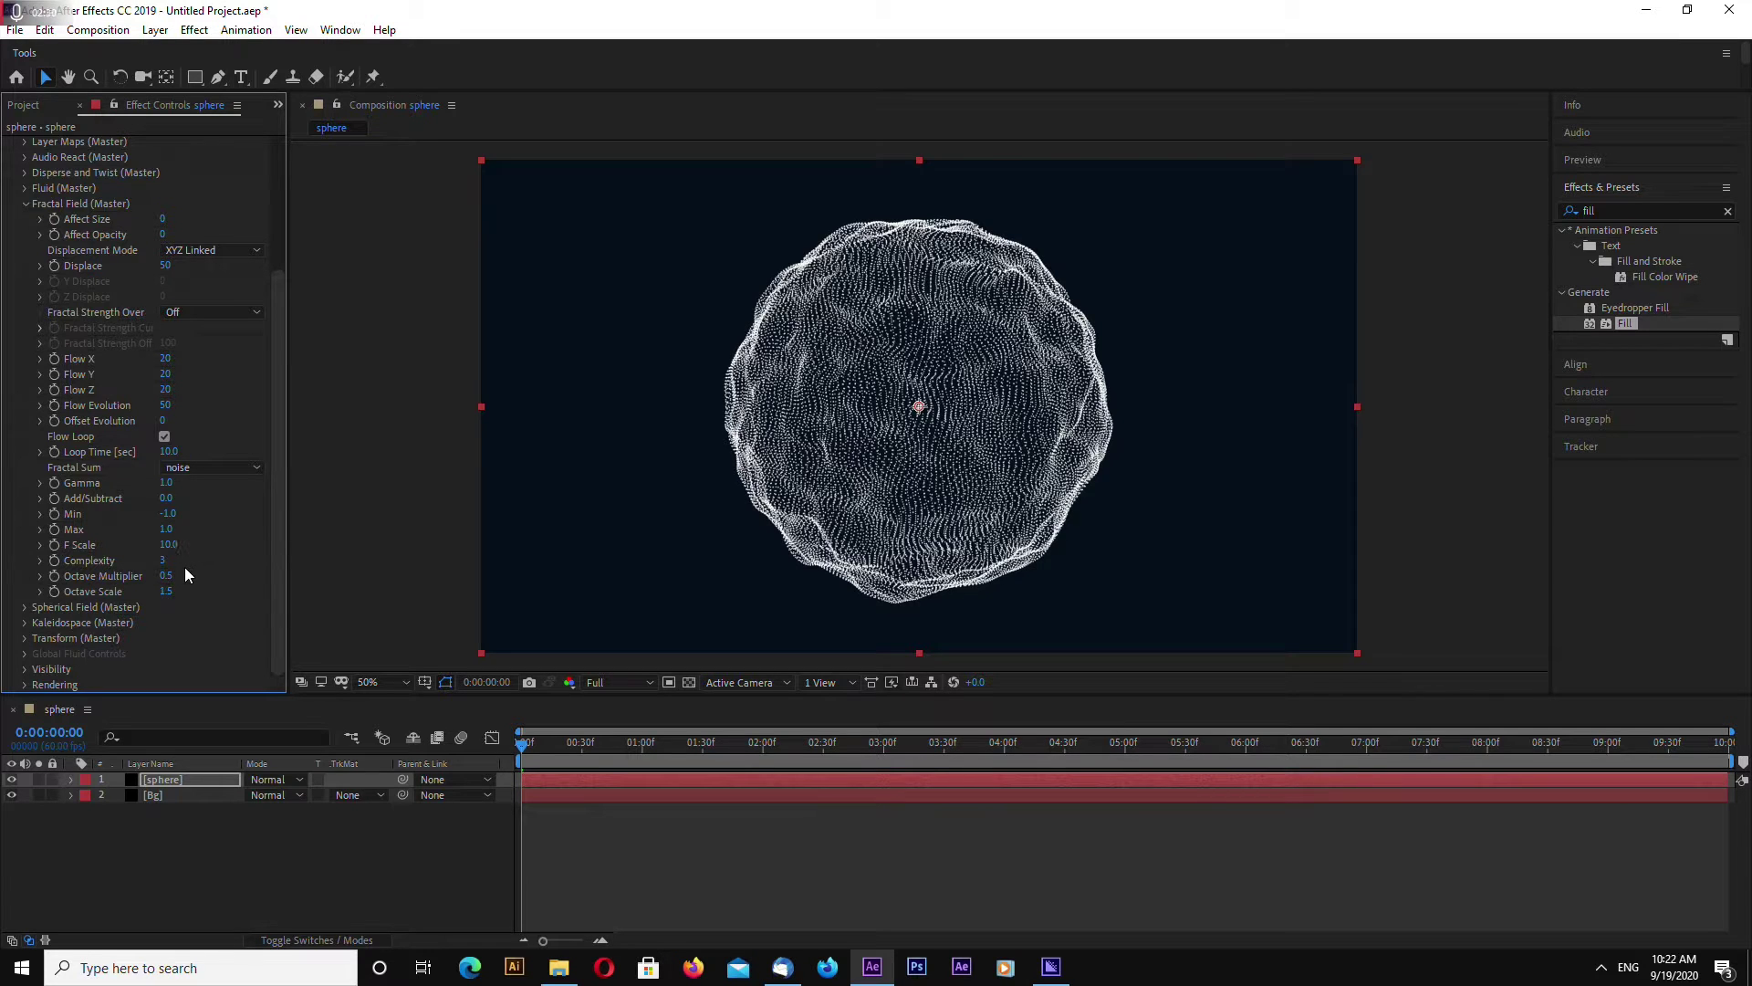
mouse_move(523, 743)
left_mouse_down()
mouse_move(759, 749)
mouse_move(502, 761)
left_mouse_up()
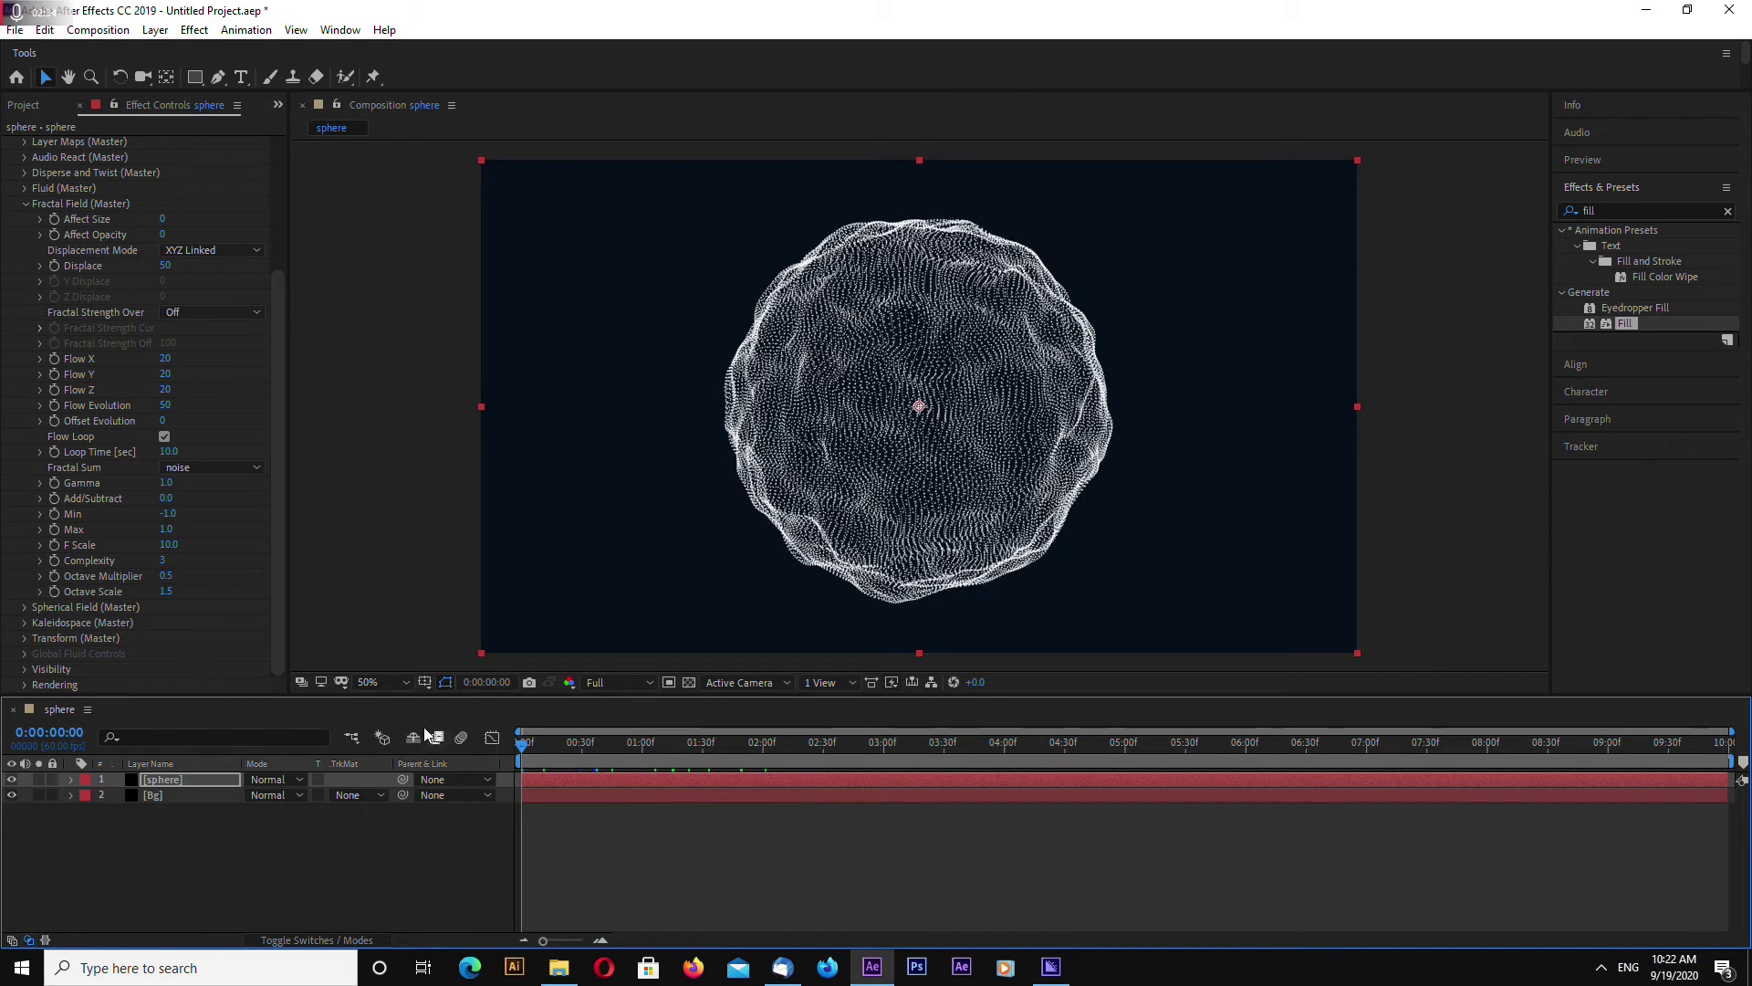
Set F Scale 7, Complexity 4, Octave Scale 1 and Octave Multiplier 0.2
left_click(170, 545)
type("6")
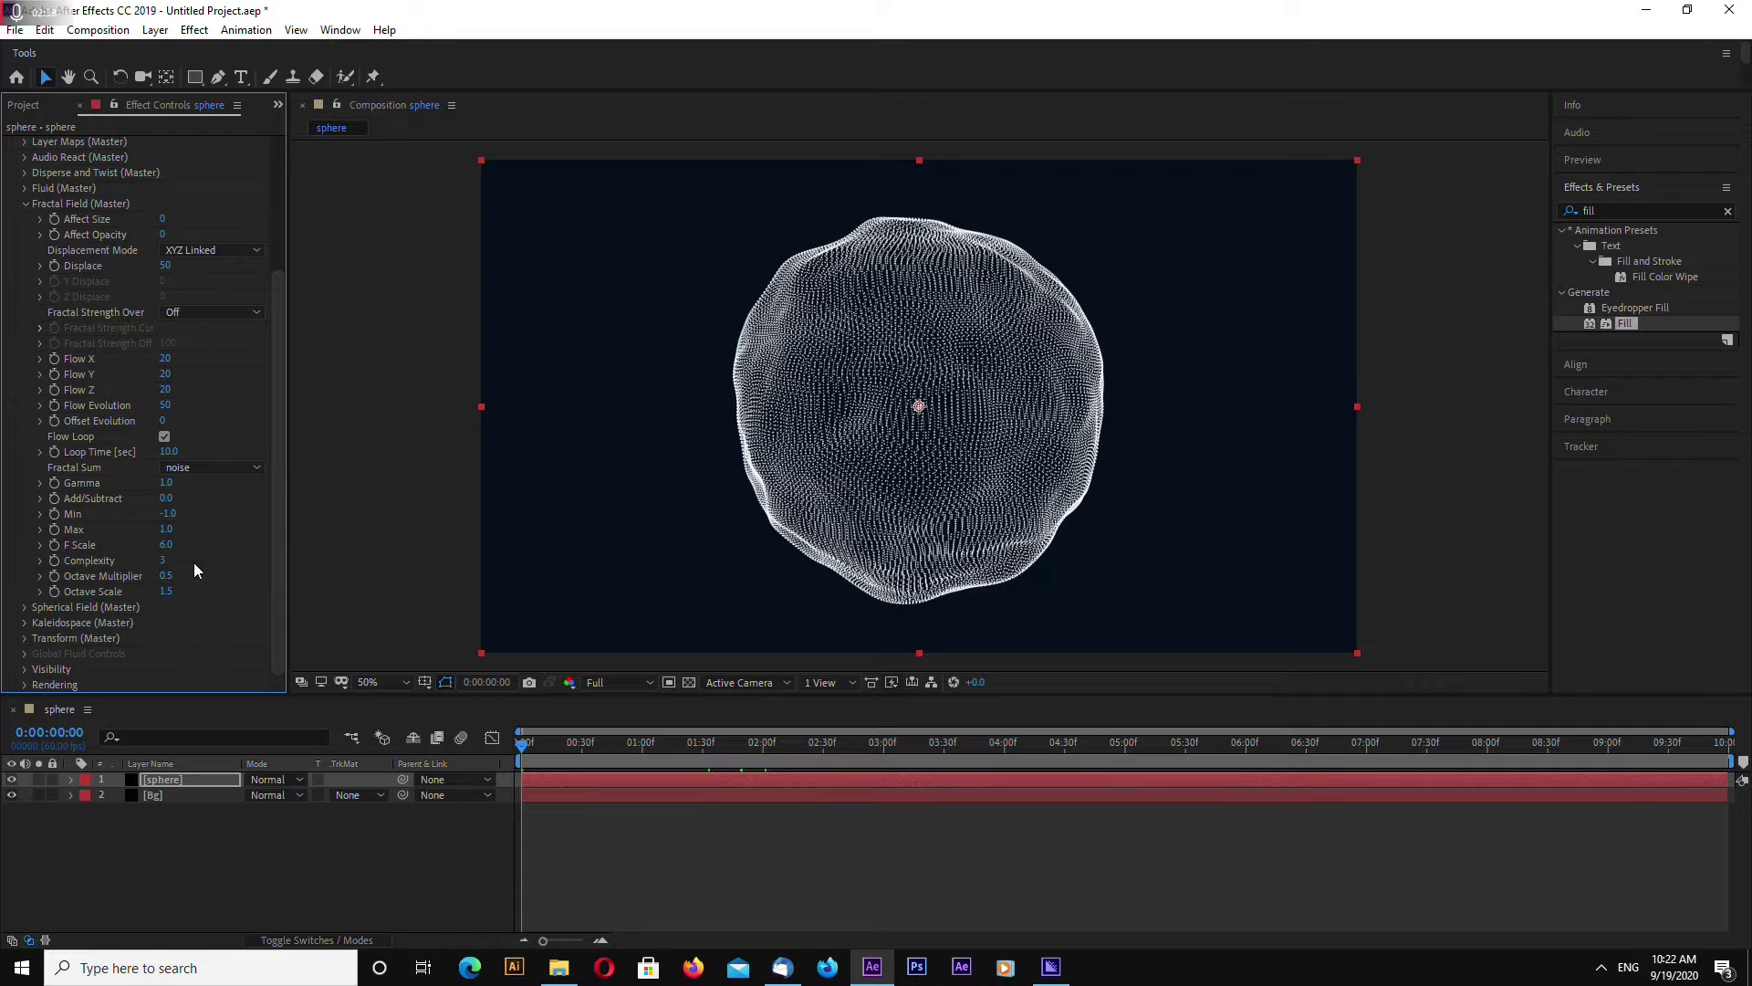
type("7")
key("Return")
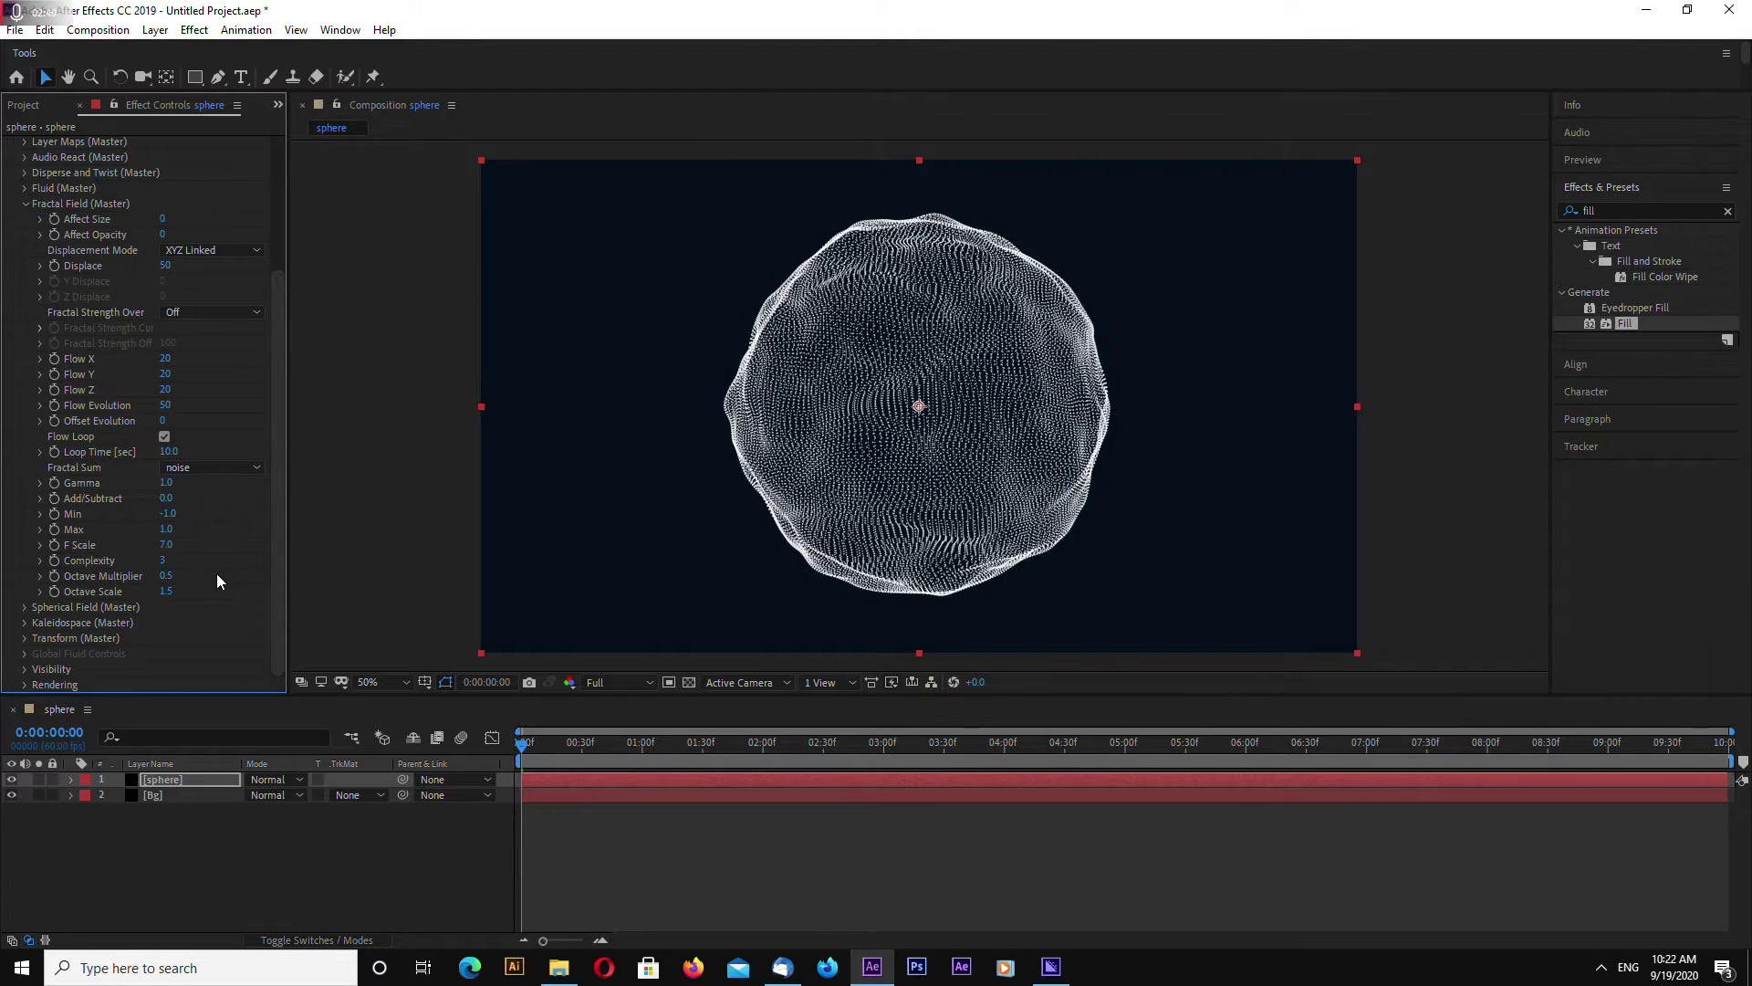
left_click_drag(163, 564, 287, 584)
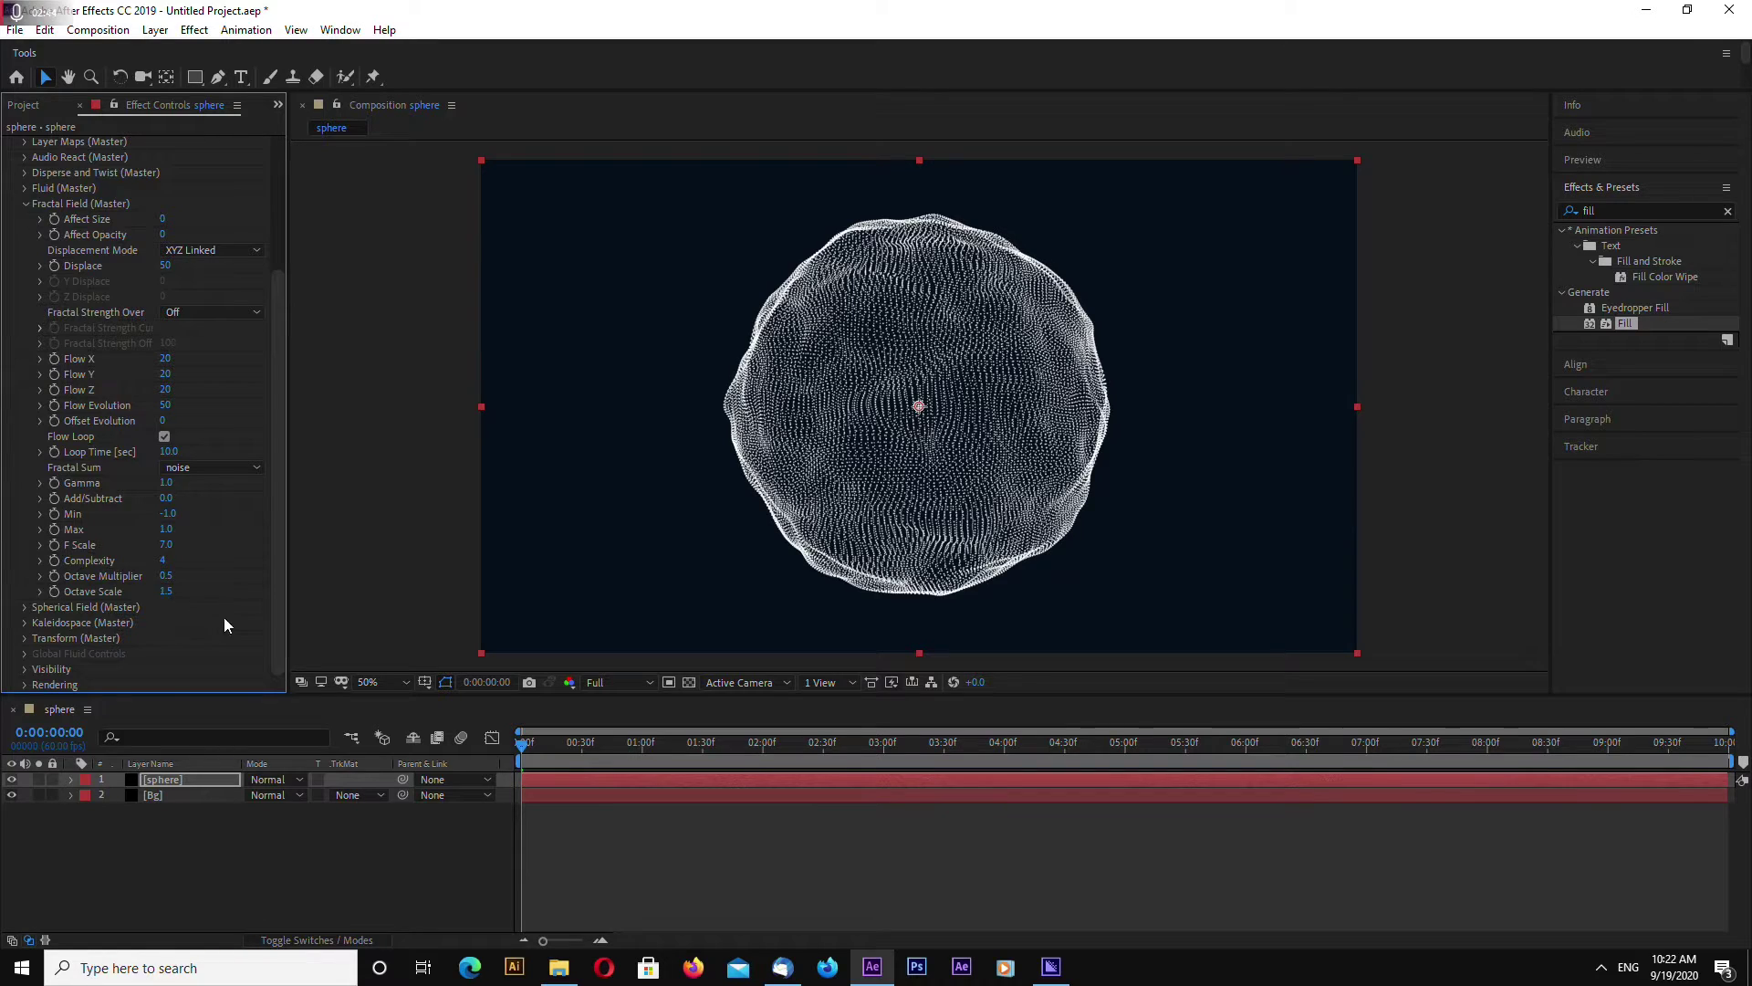
left_click(171, 593)
type("1")
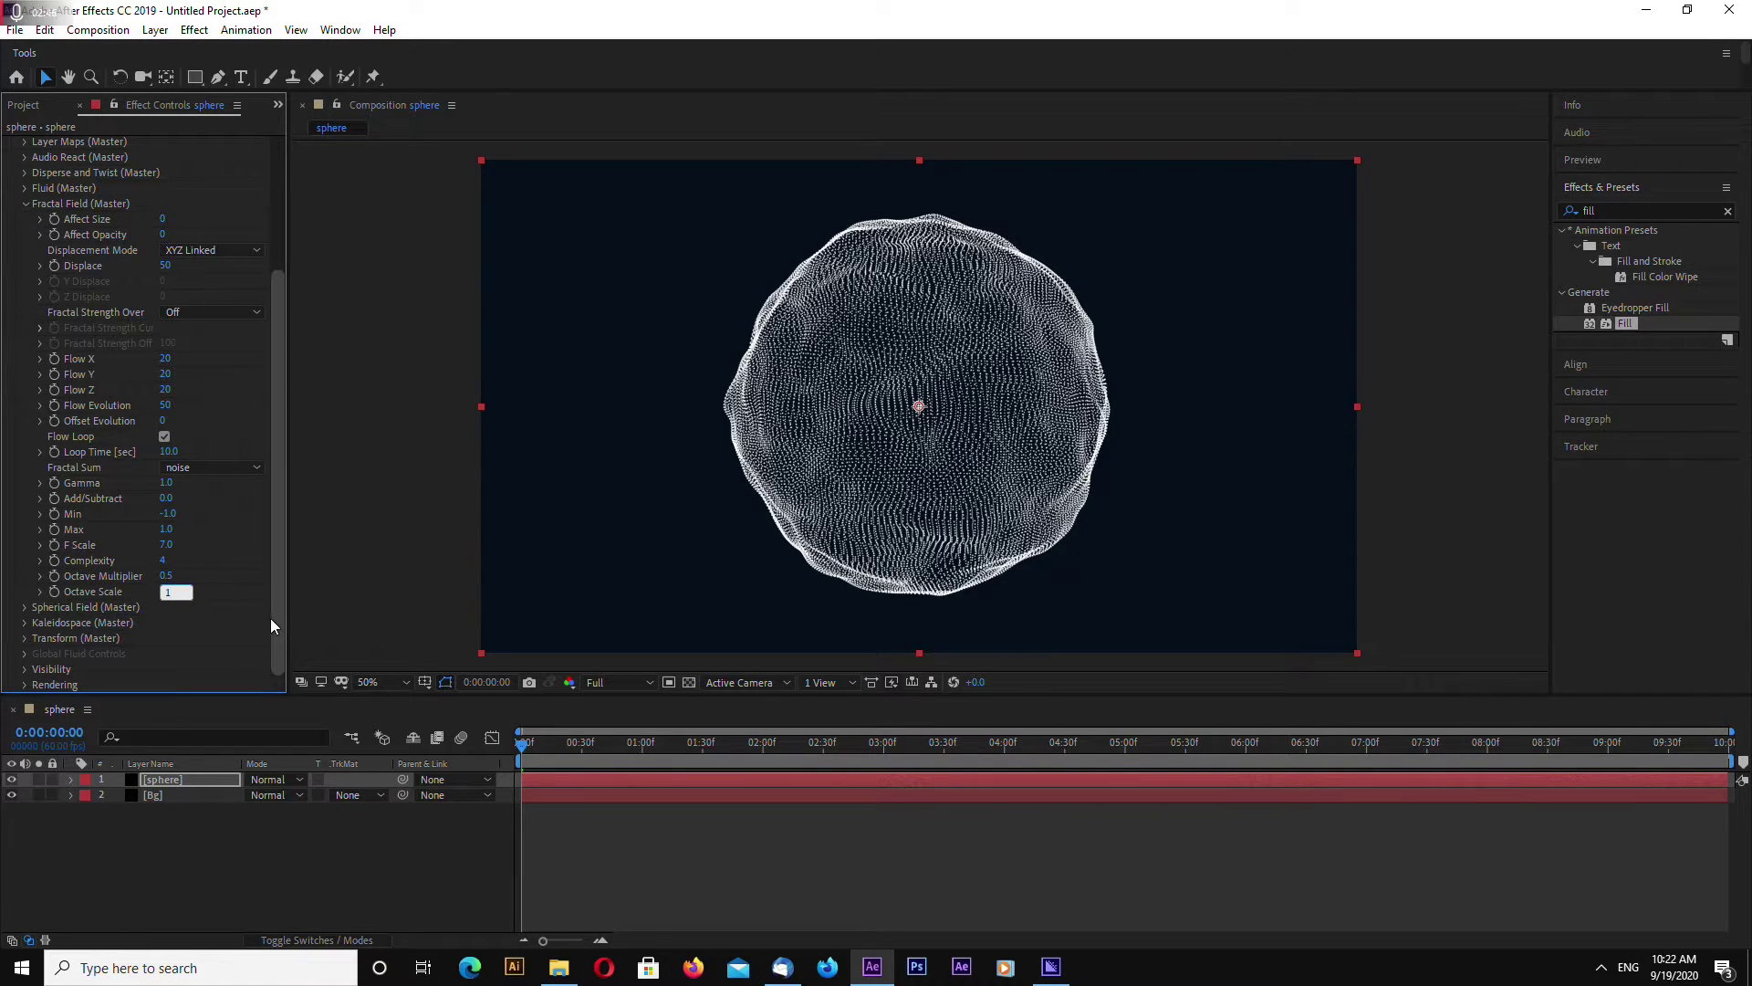
key("Return")
left_click(165, 577)
type("0.2")
key("Return")
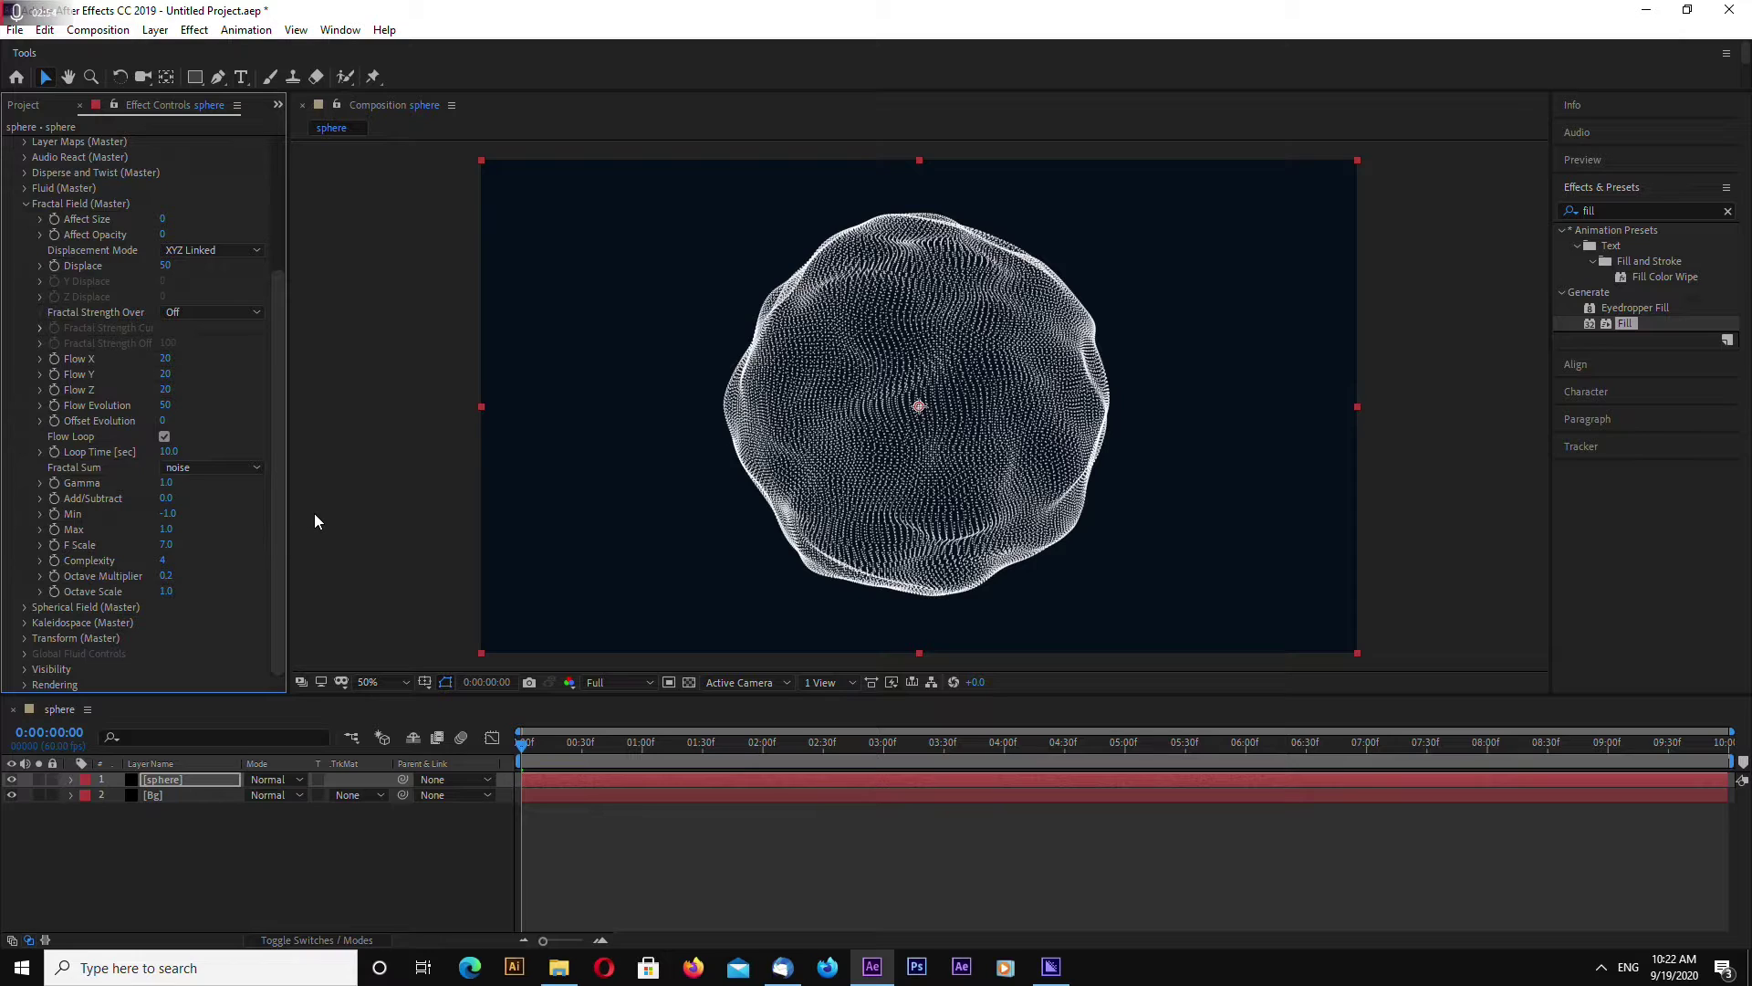
Scrub the timeline and play a preview of the looping sphere distortion
left_click_drag(522, 743, 1217, 743)
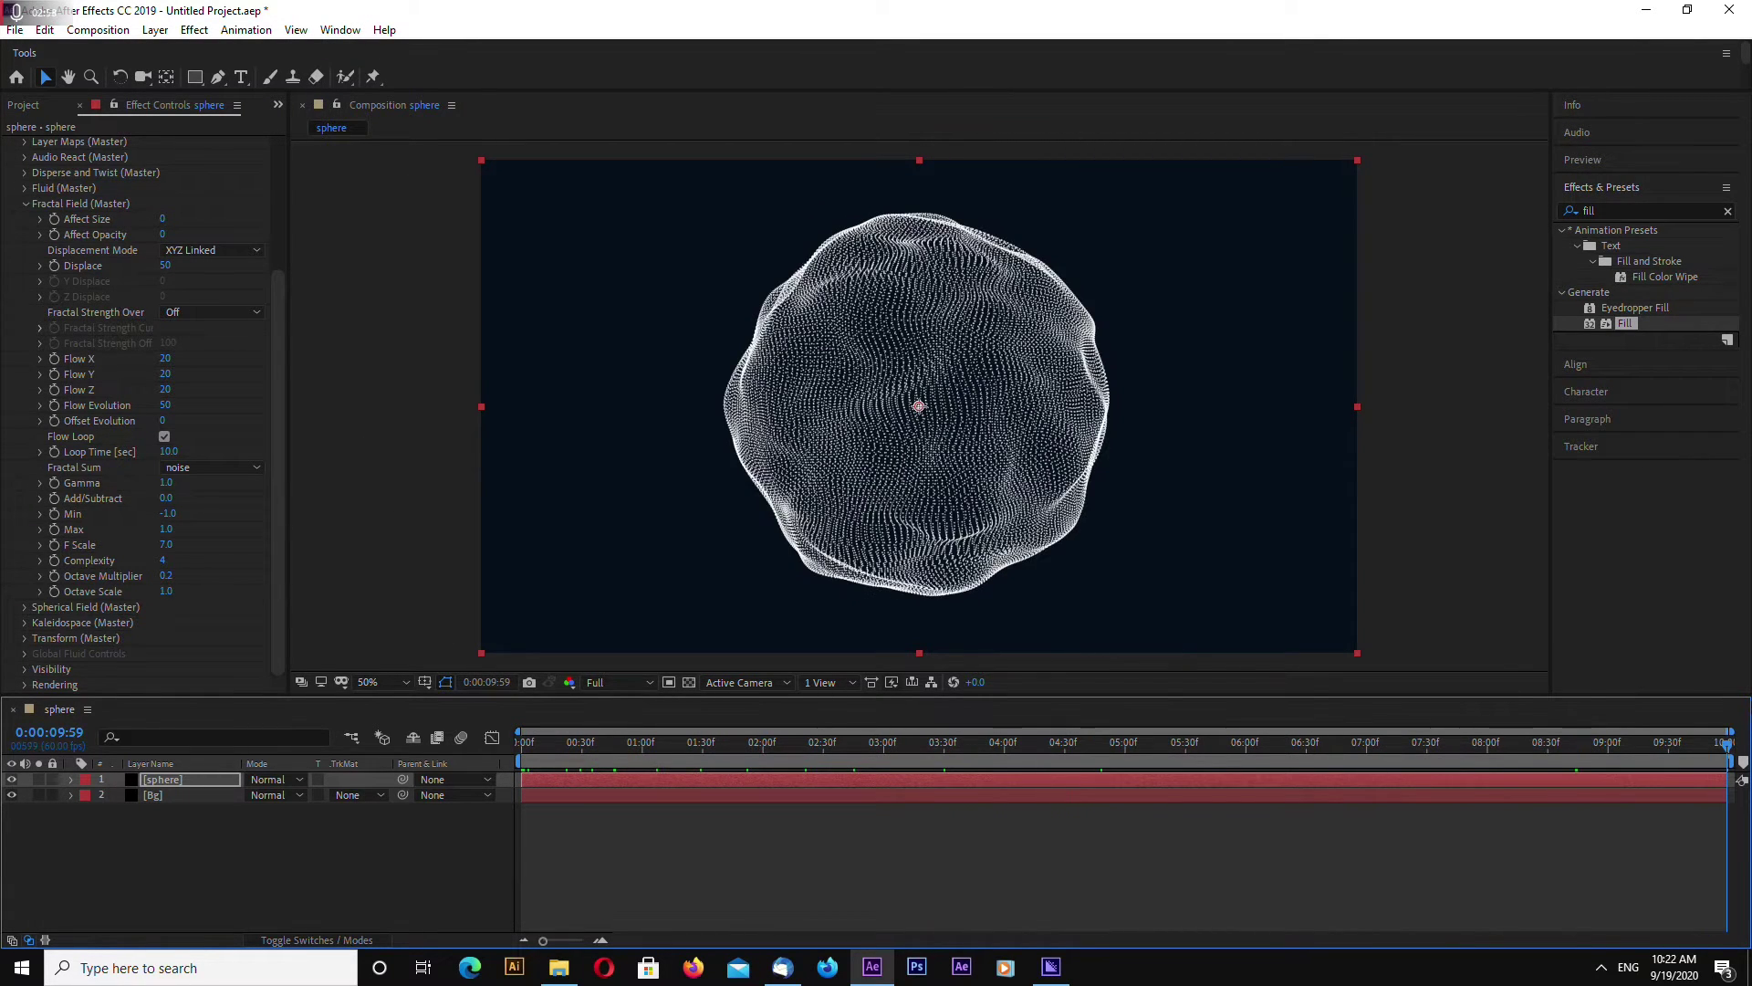
key("Home")
key("space")
key("space")
key("space")
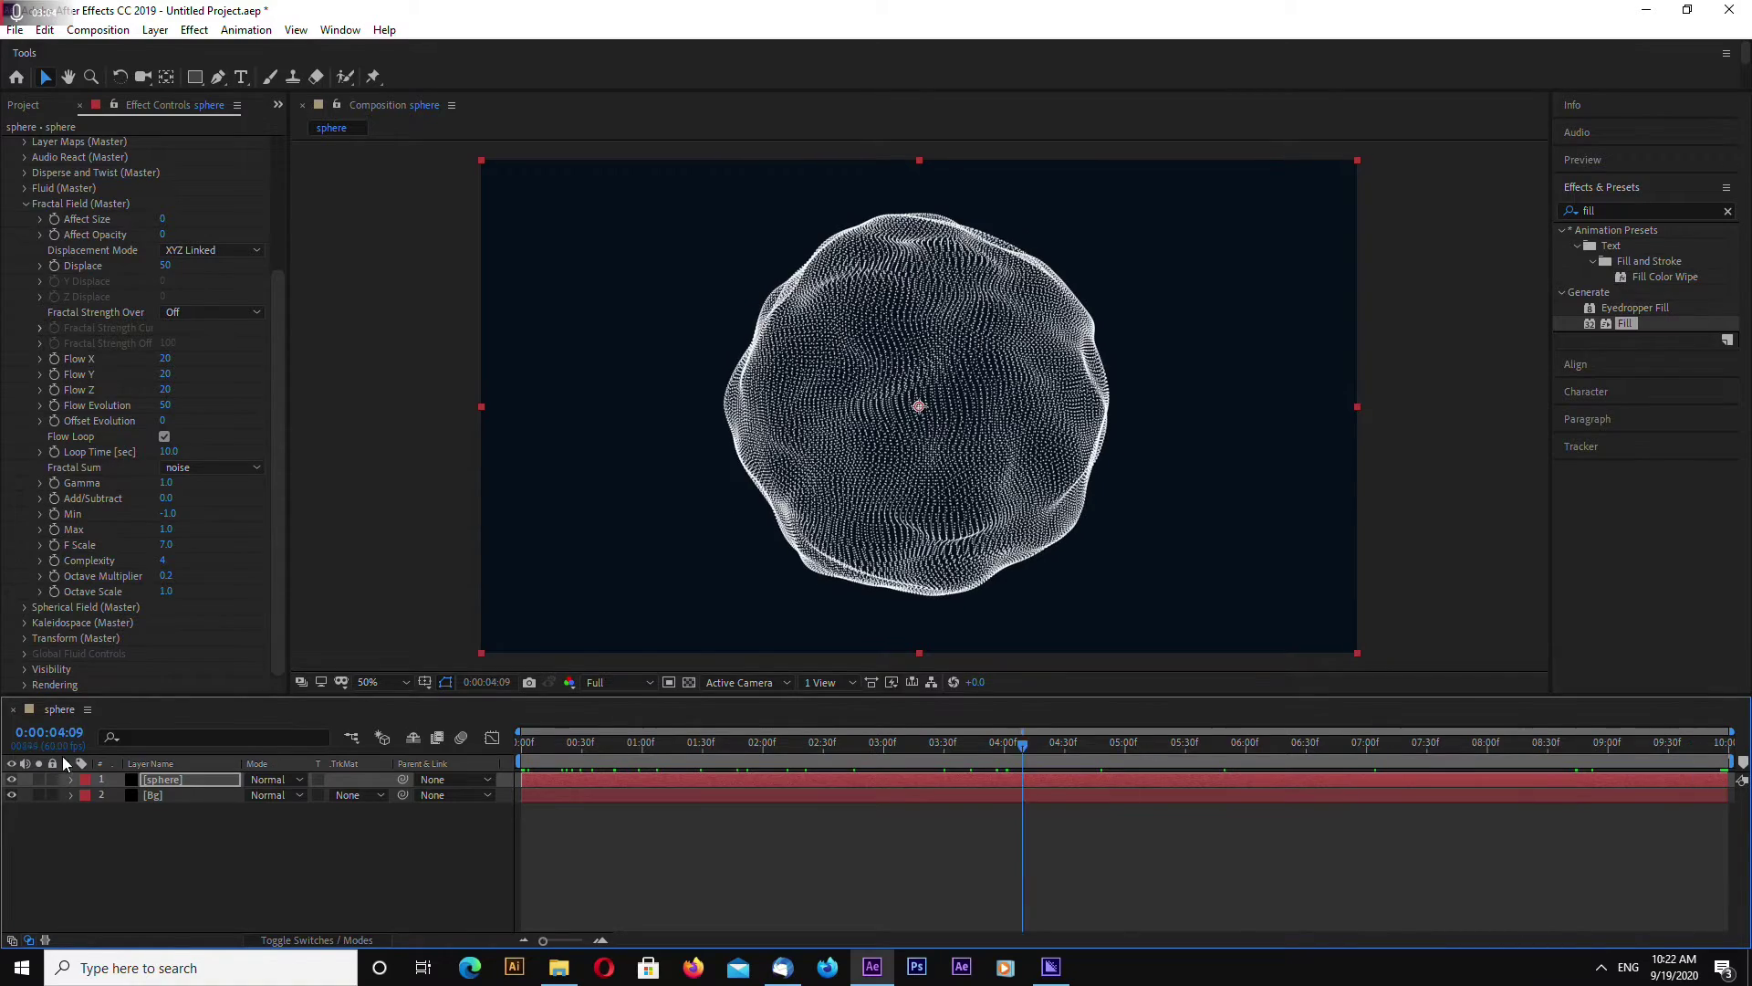
key("space")
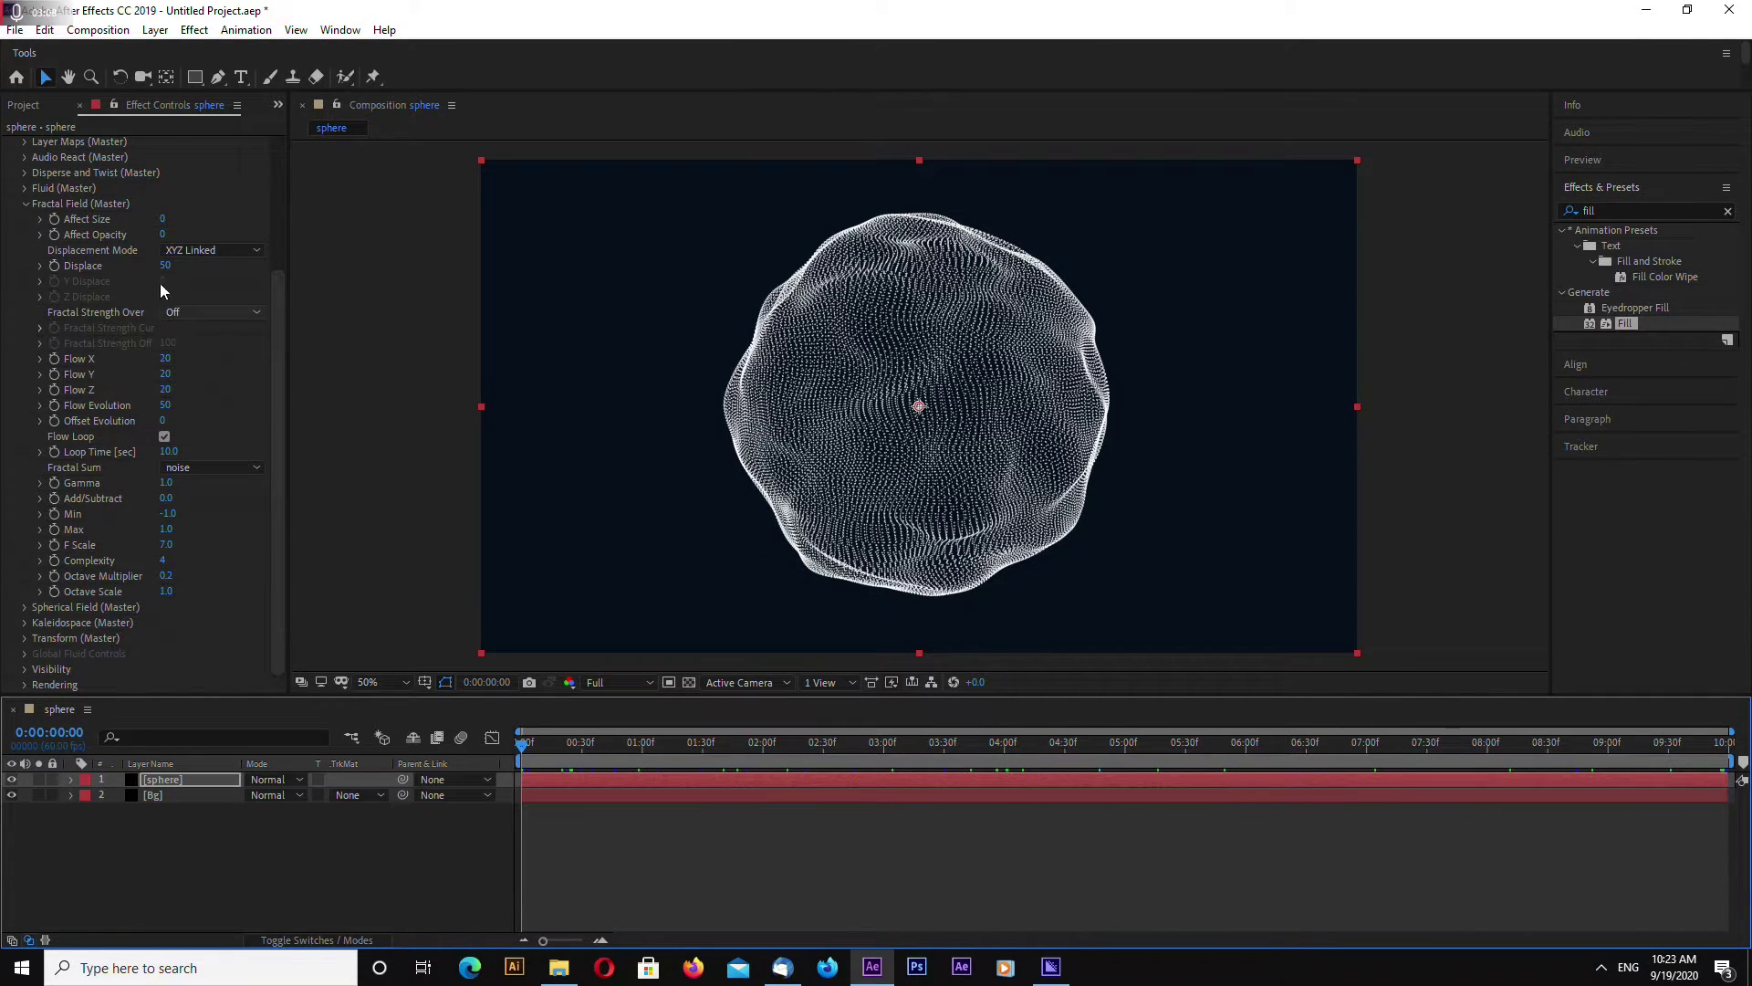
left_click(22, 204)
Add a new camera layer, Camera 1, with default settings
right_click(222, 848)
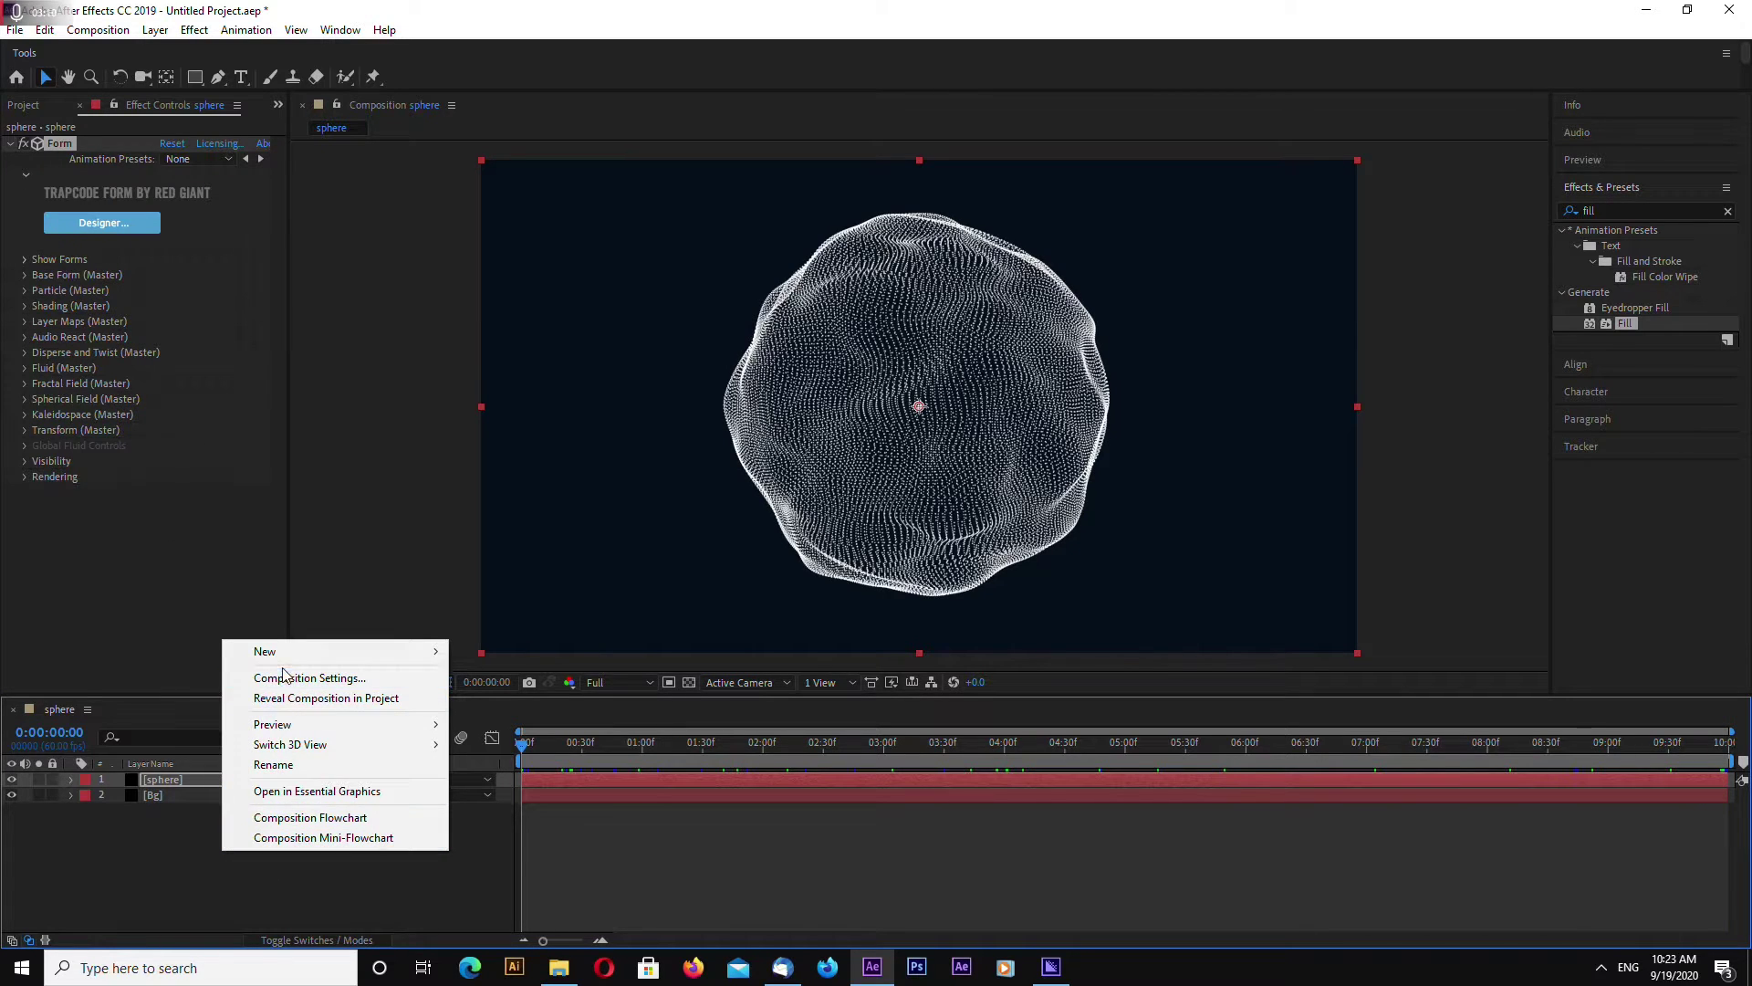
mouse_move(274, 650)
left_click(573, 741)
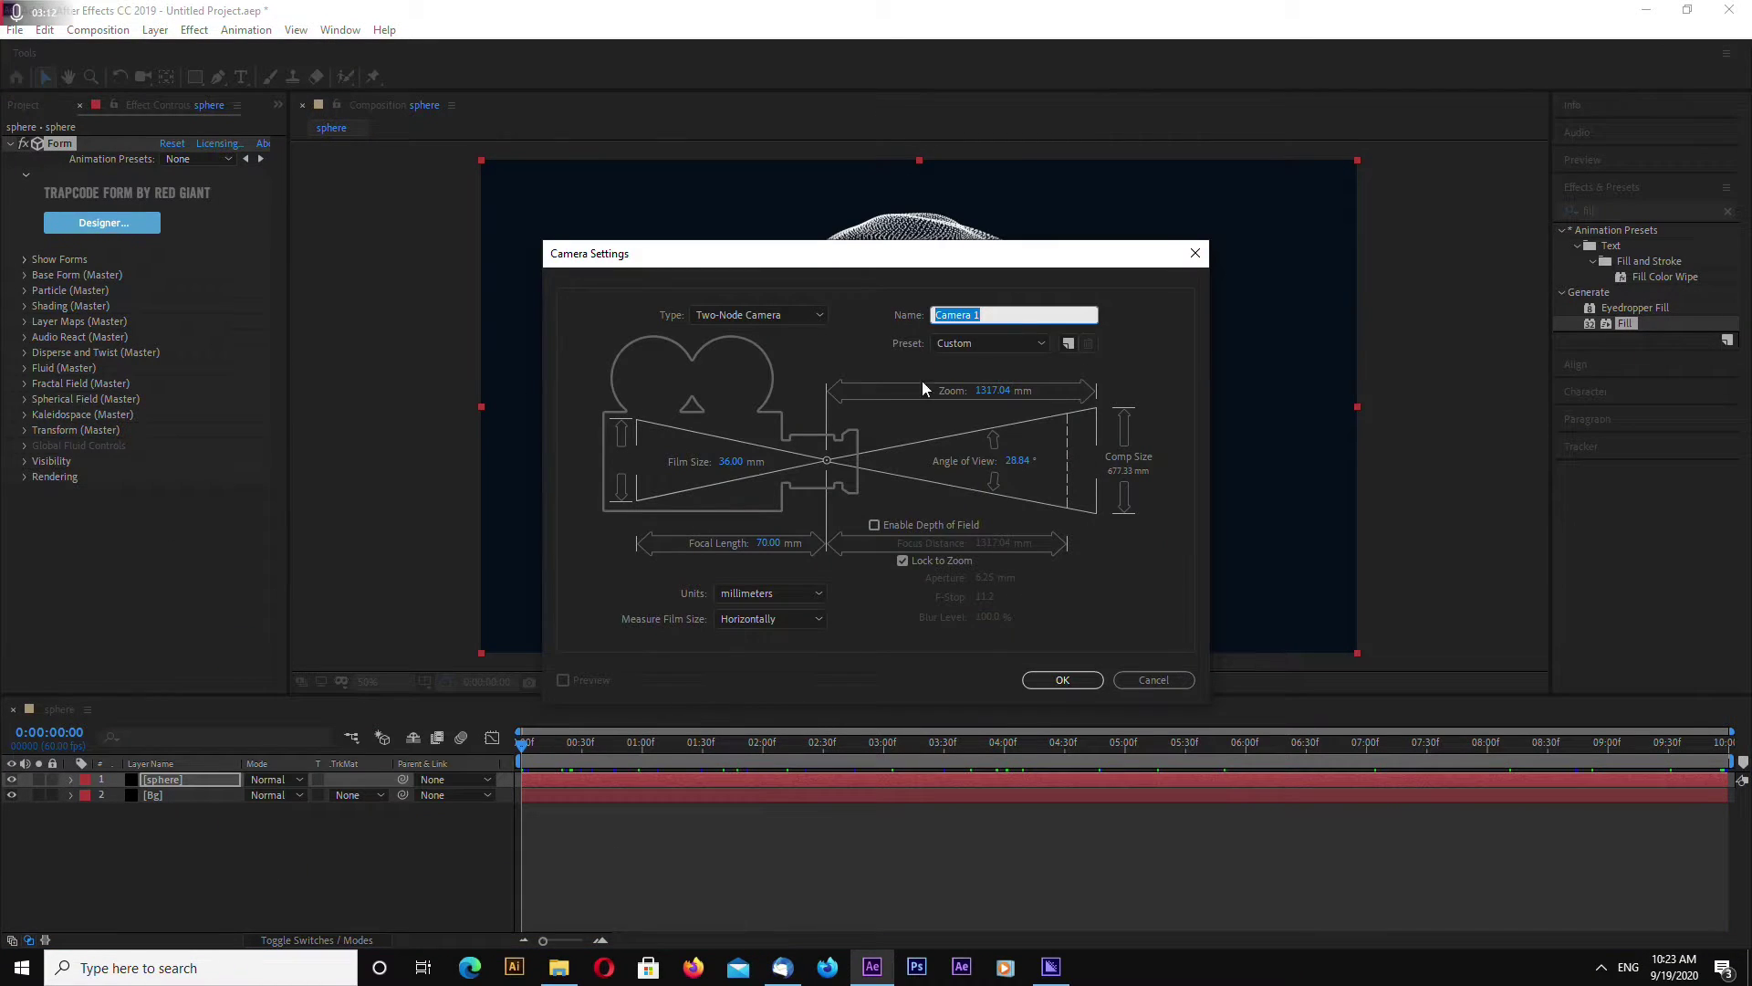
left_click(1062, 680)
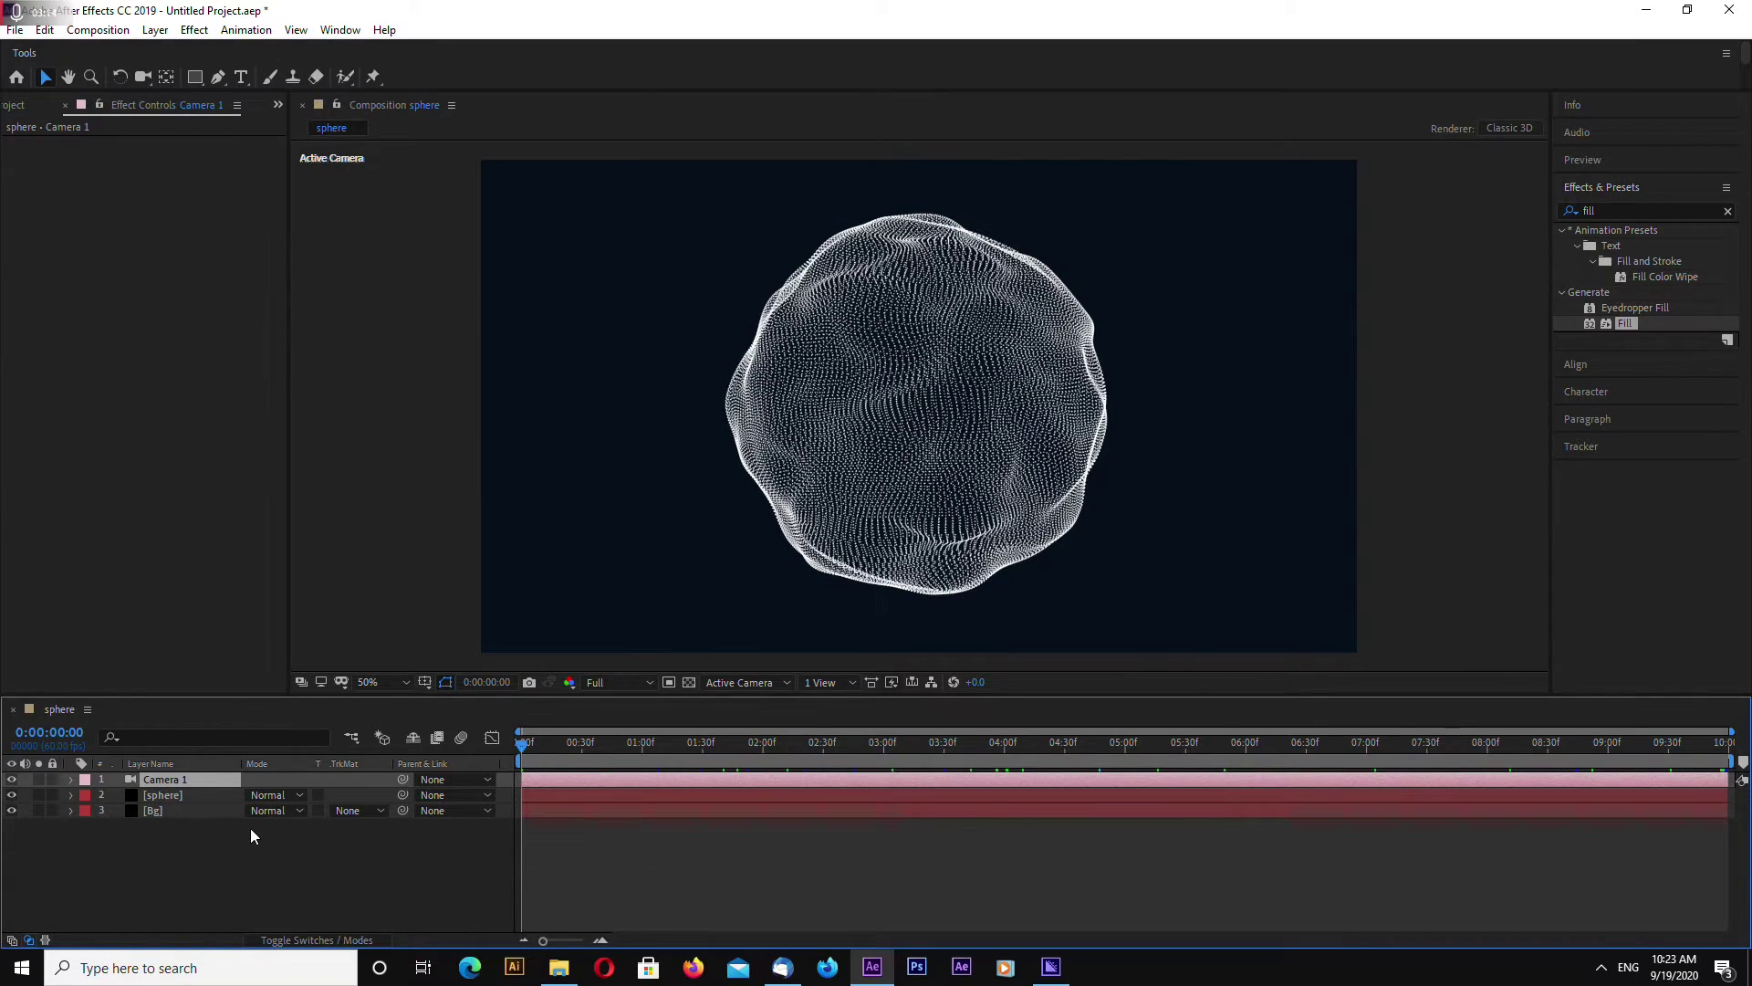
Turn on Camera 1's Depth of Field with Aperture 1000 and Focus Distance 3300
left_click(70, 779)
left_click(84, 811)
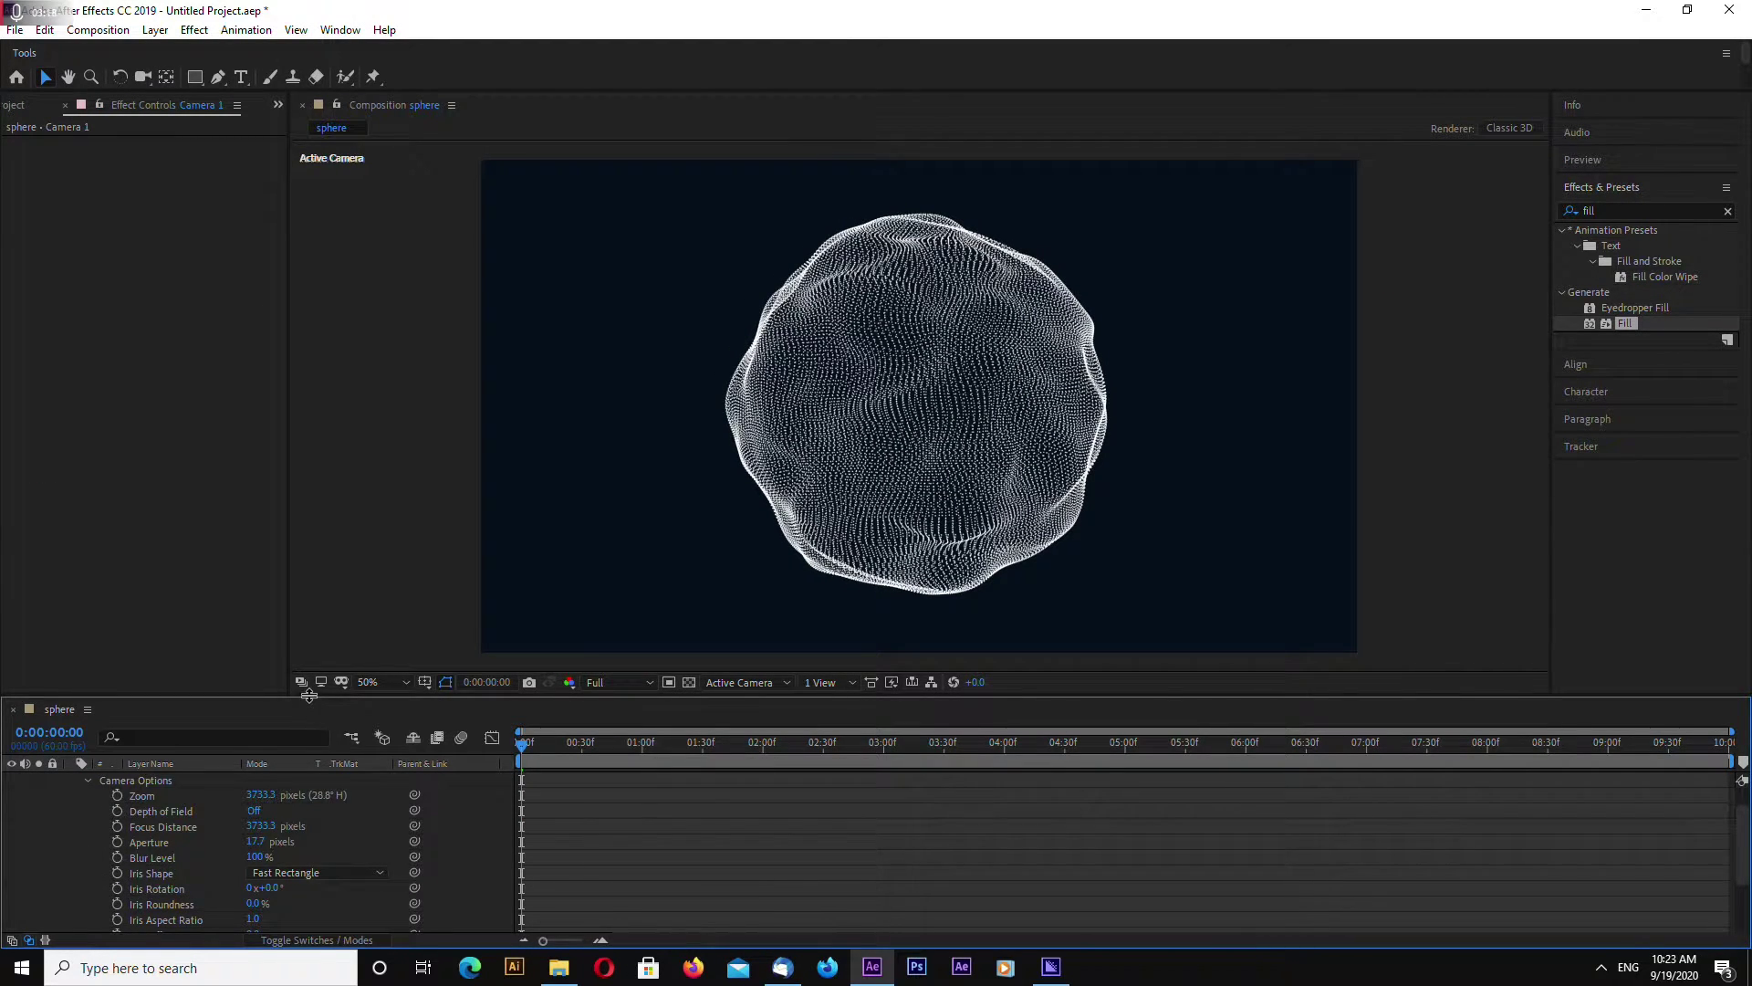
left_click_drag(315, 697, 321, 644)
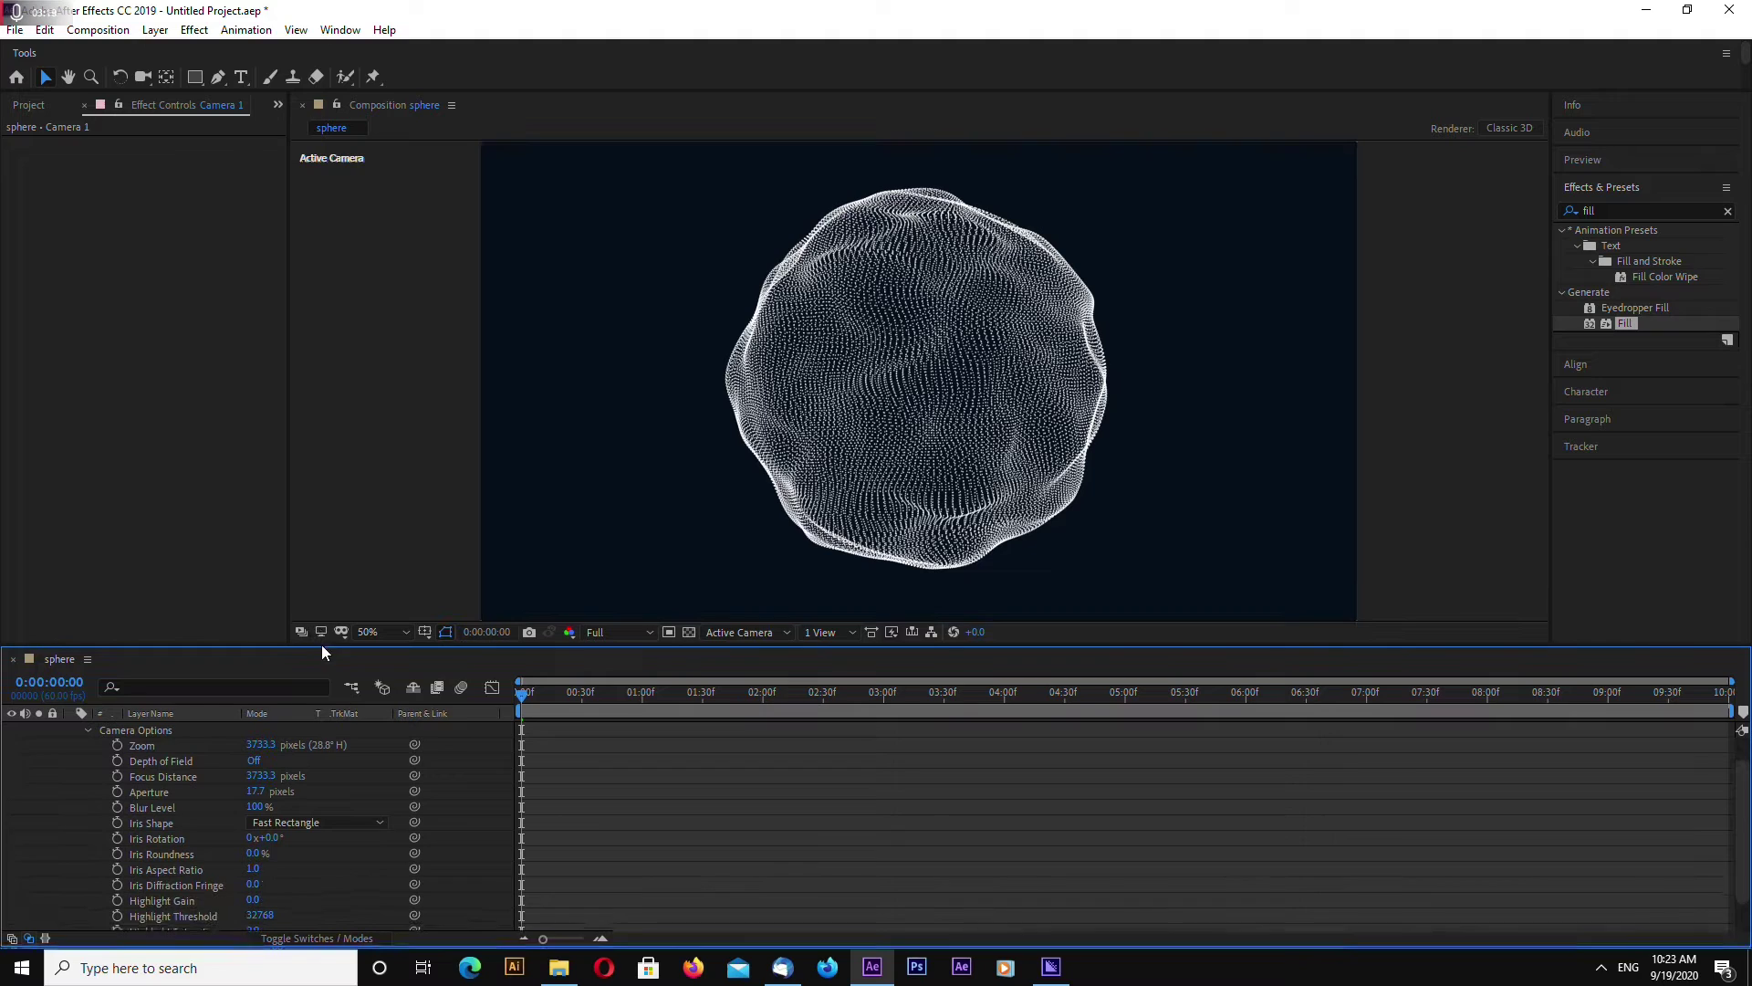
left_click(253, 760)
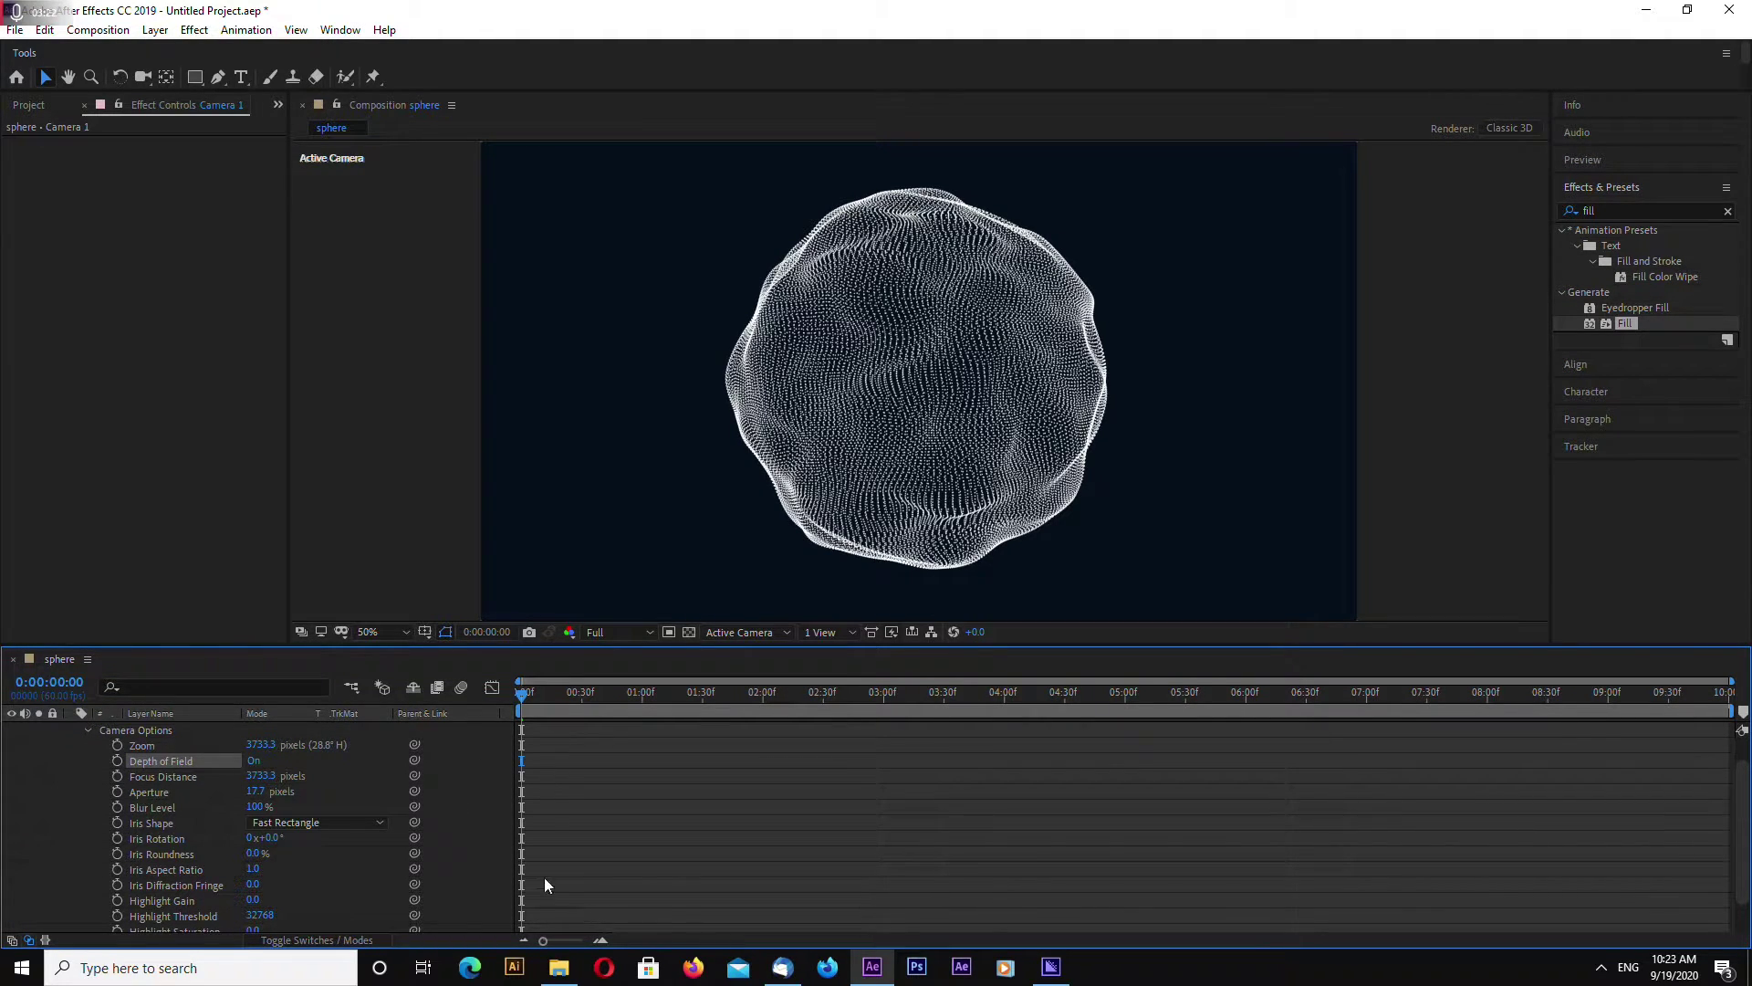
left_click(254, 791)
type("1000")
key("Return")
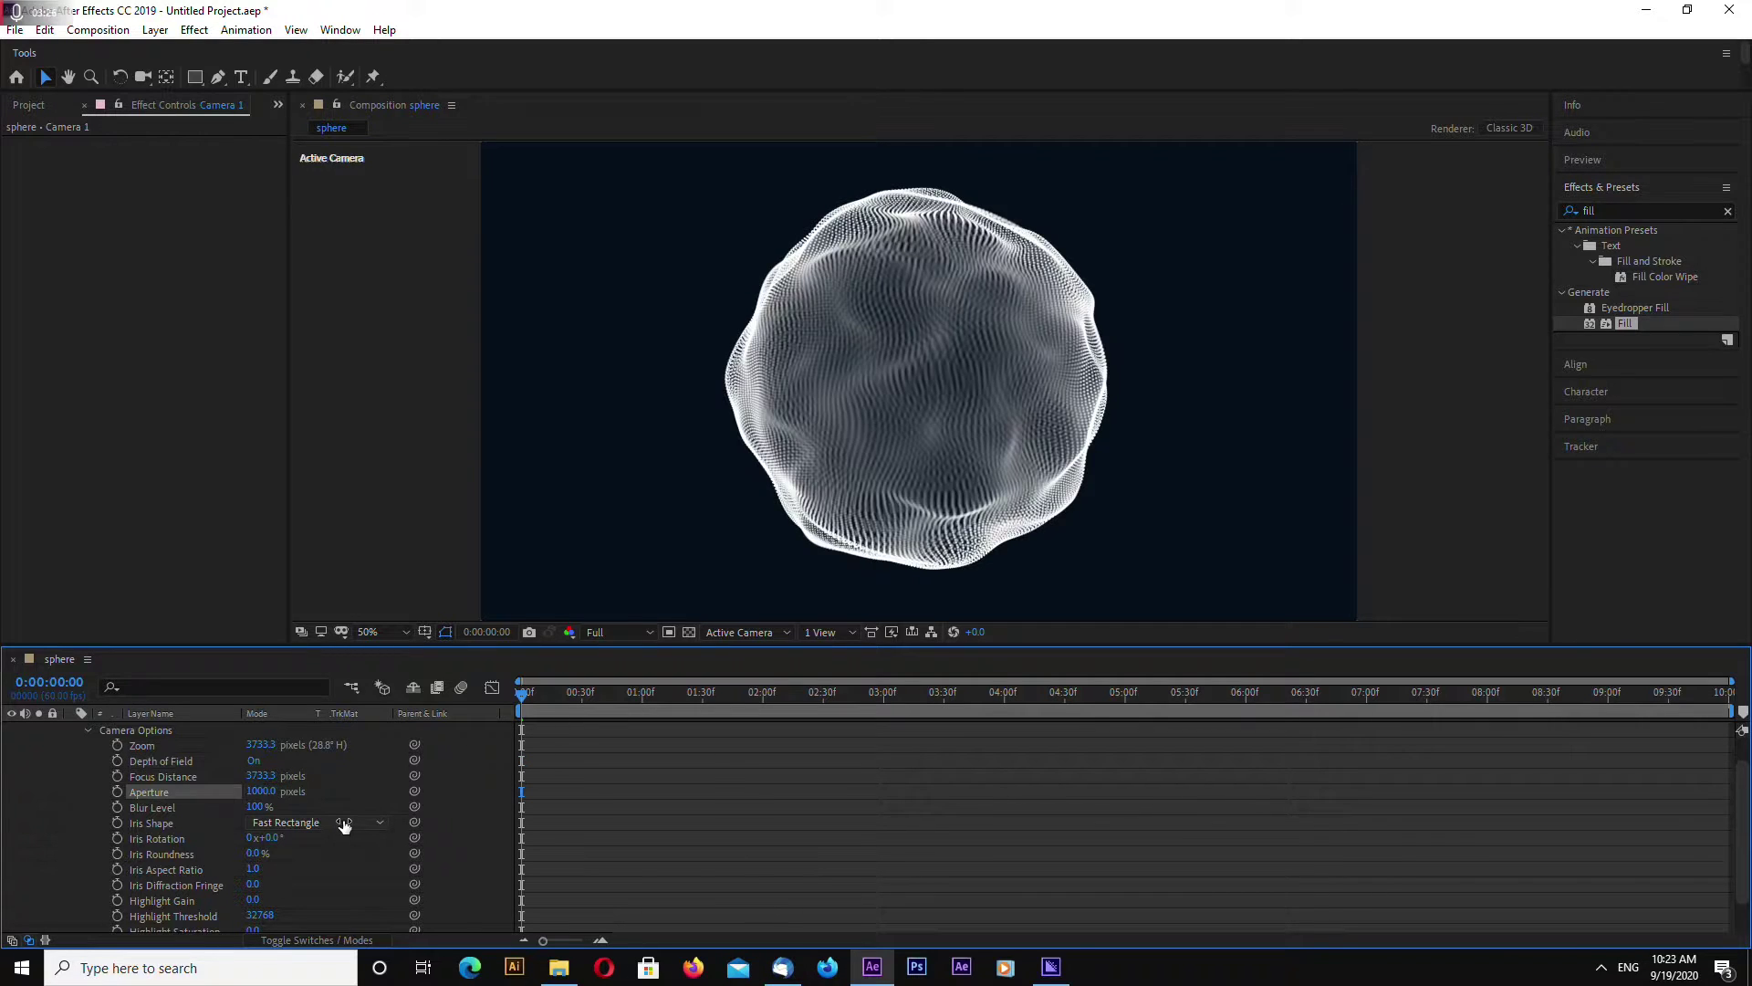
left_click(260, 775)
type("3300")
key("Return")
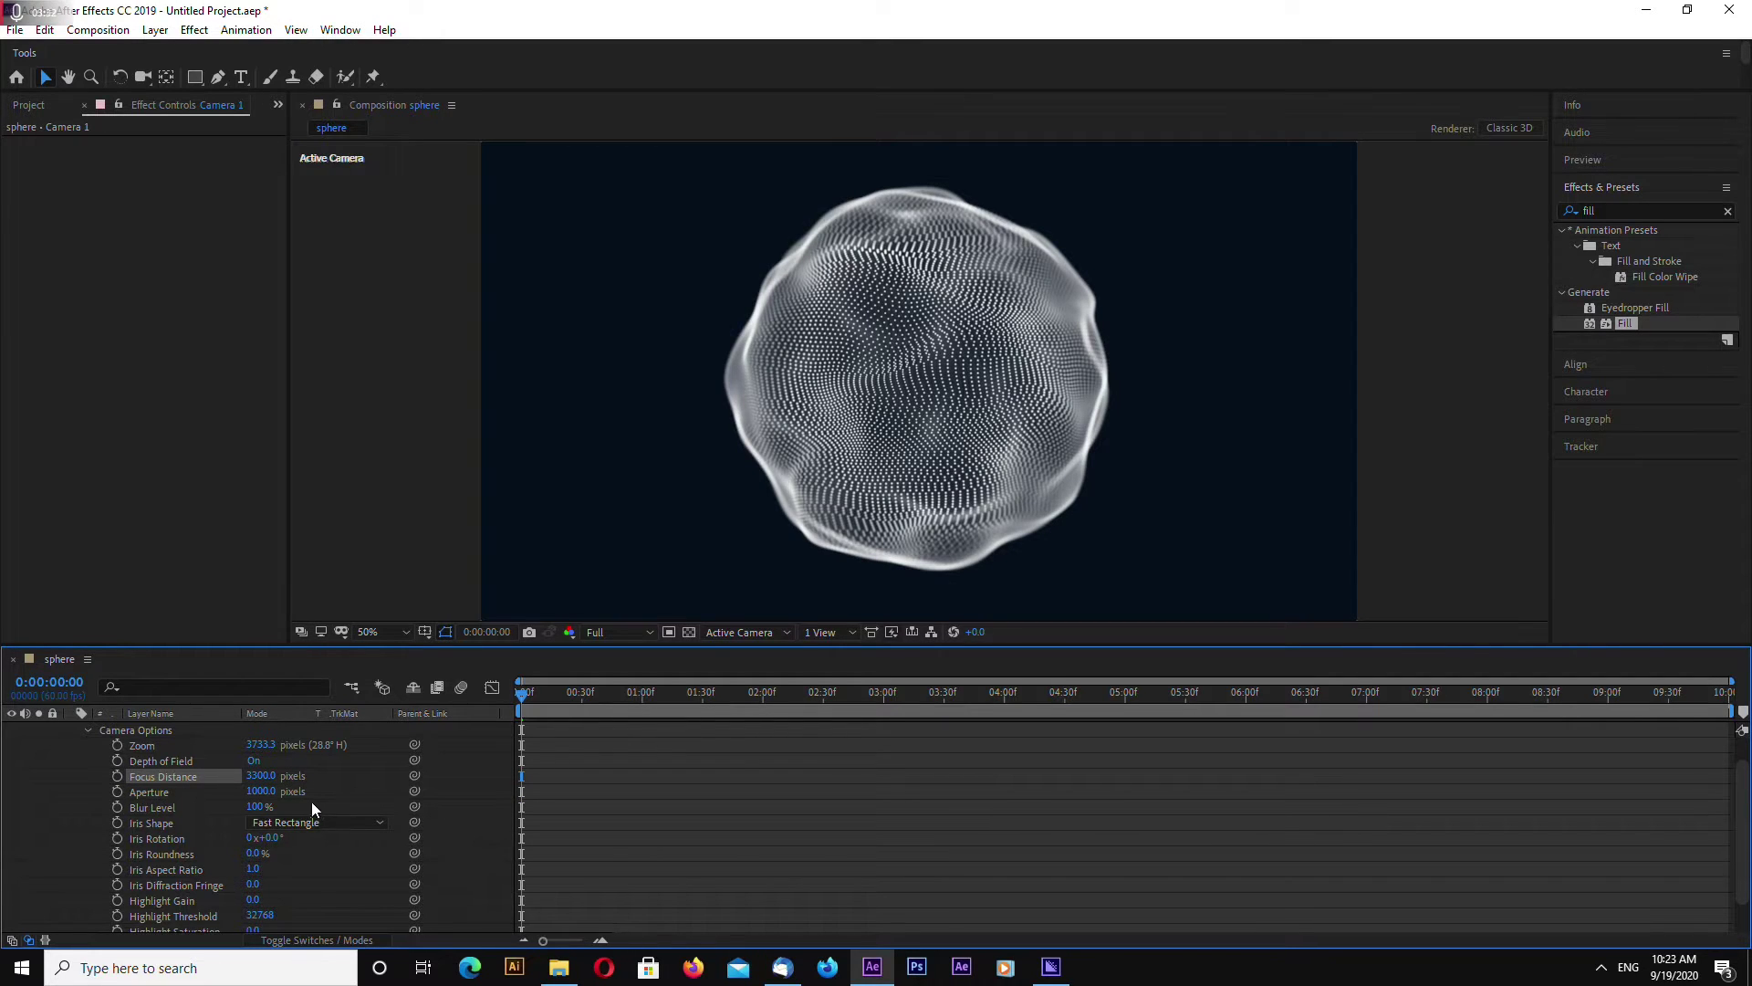
left_click(87, 731)
left_click(376, 888)
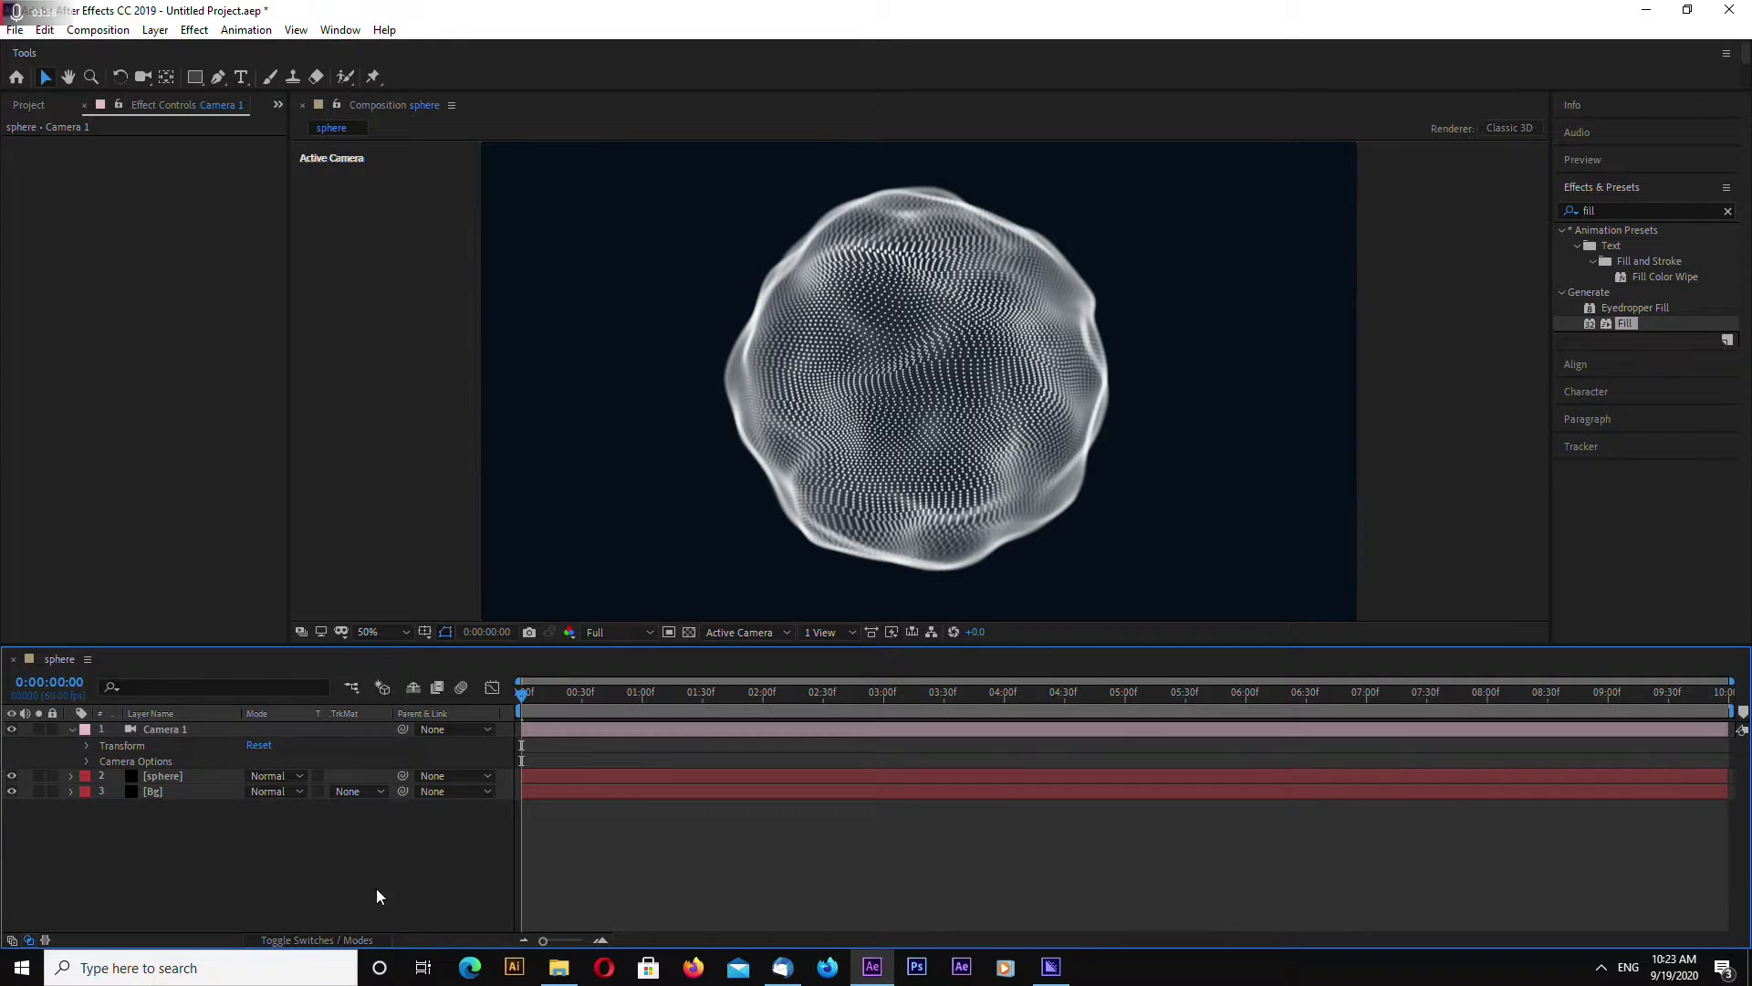
Set the sphere layer's blend mode to Classic Color Dodge
left_click(187, 776)
left_click(275, 782)
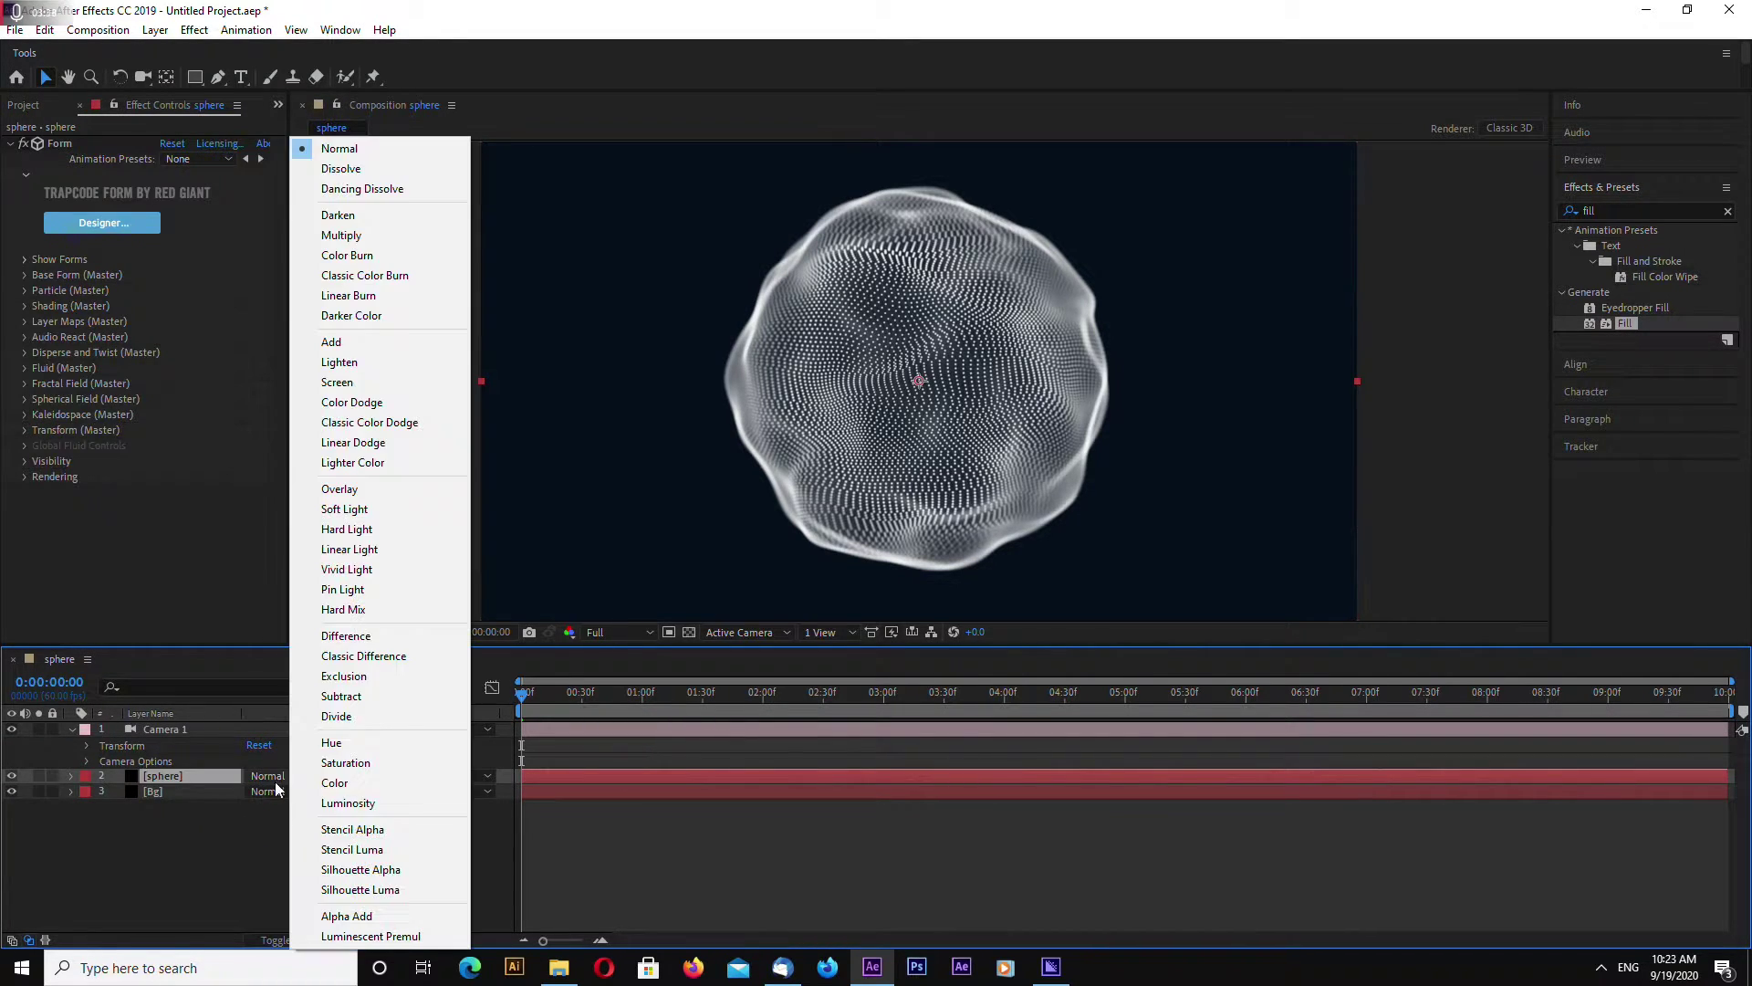
left_click(418, 425)
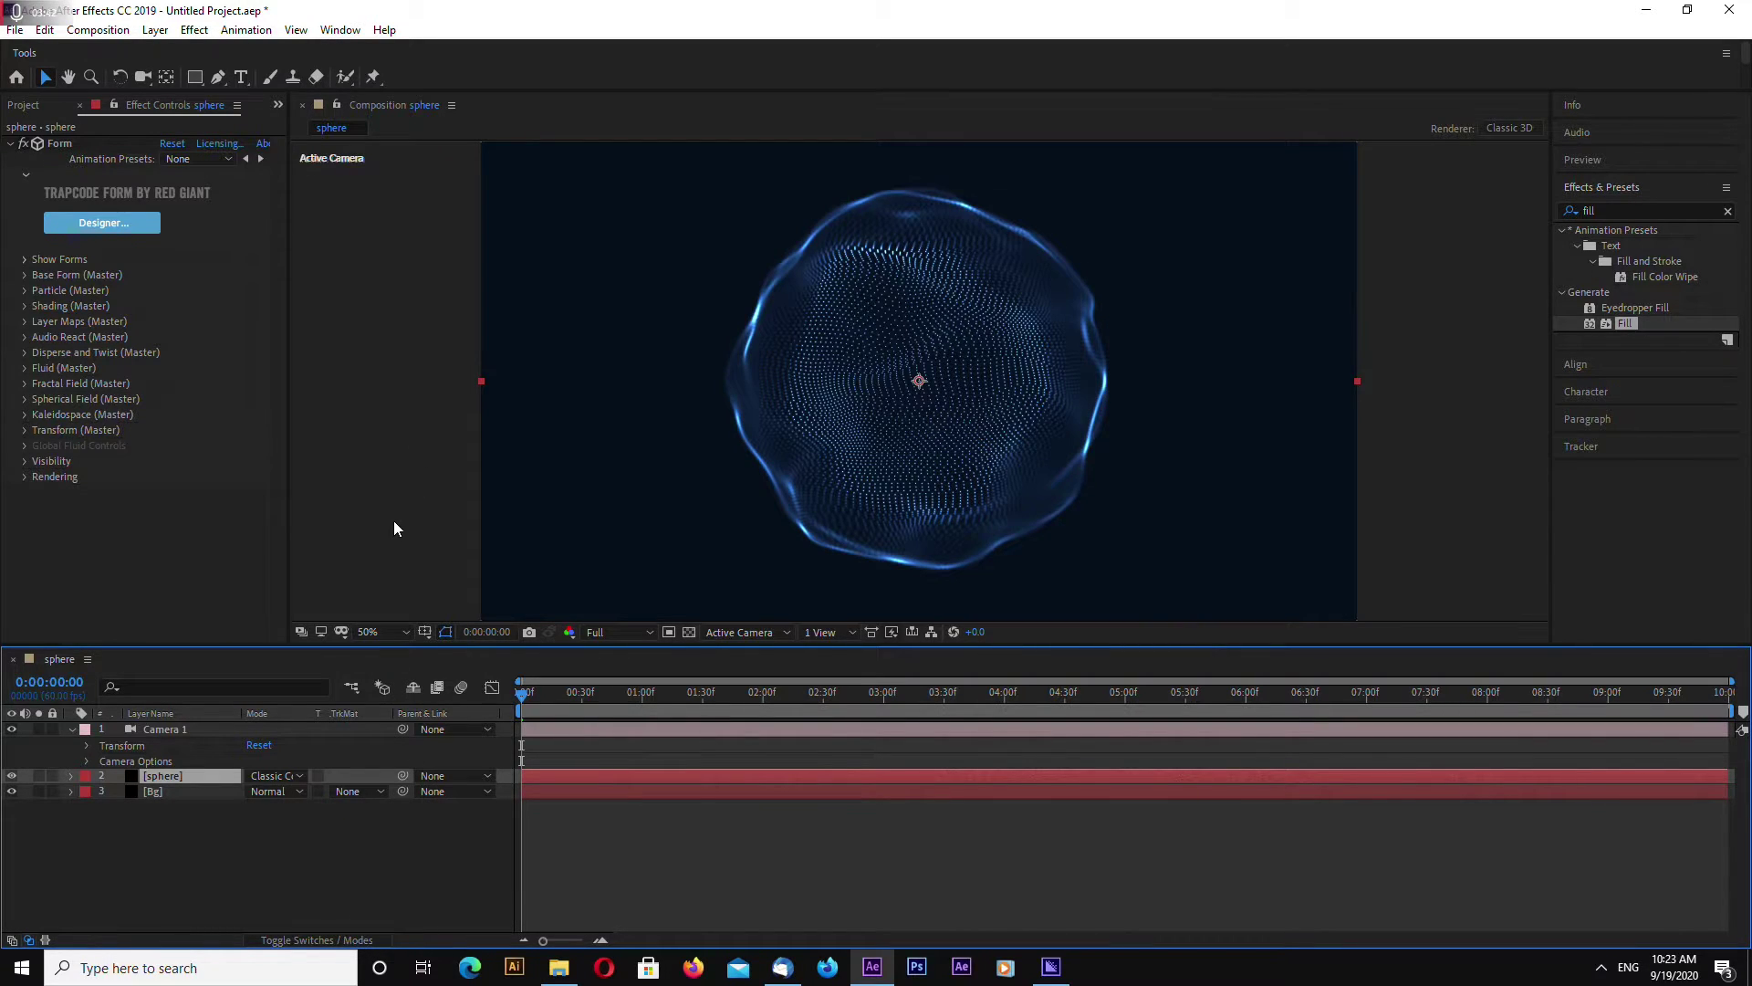
left_click_drag(522, 693, 450, 693)
Change the Bg layer's Fill colour to navy 0D1622
left_click(171, 795)
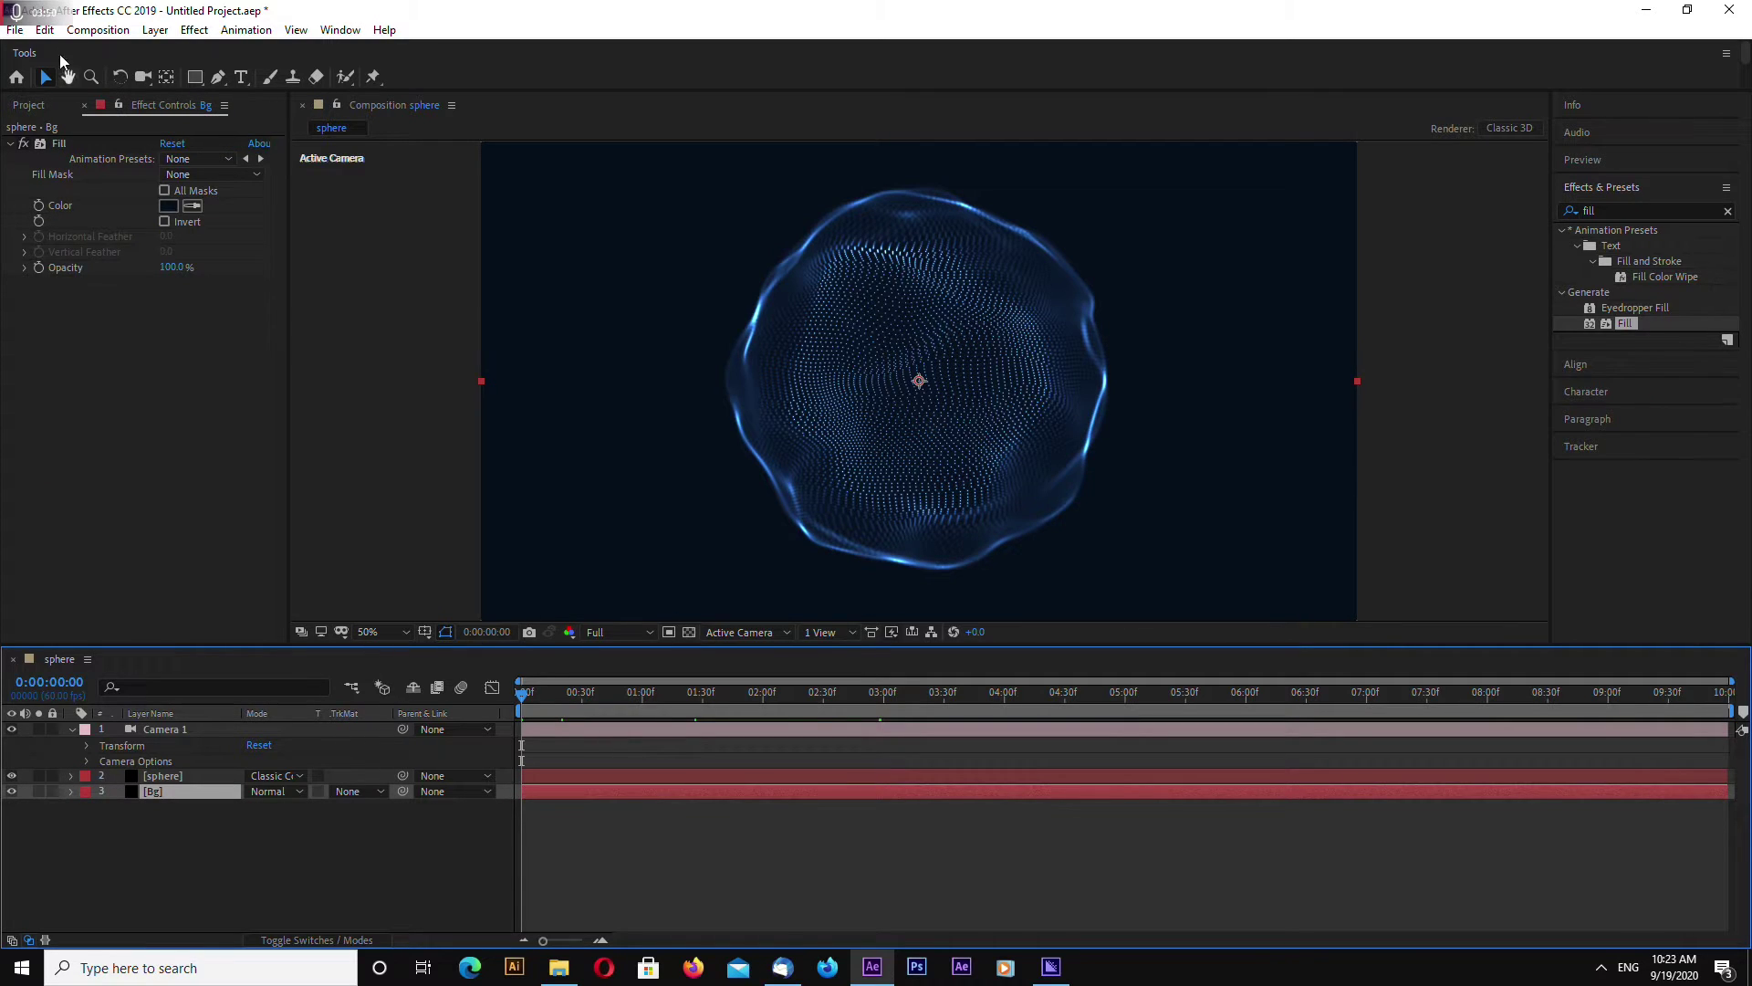
left_click(168, 206)
left_click(1051, 831)
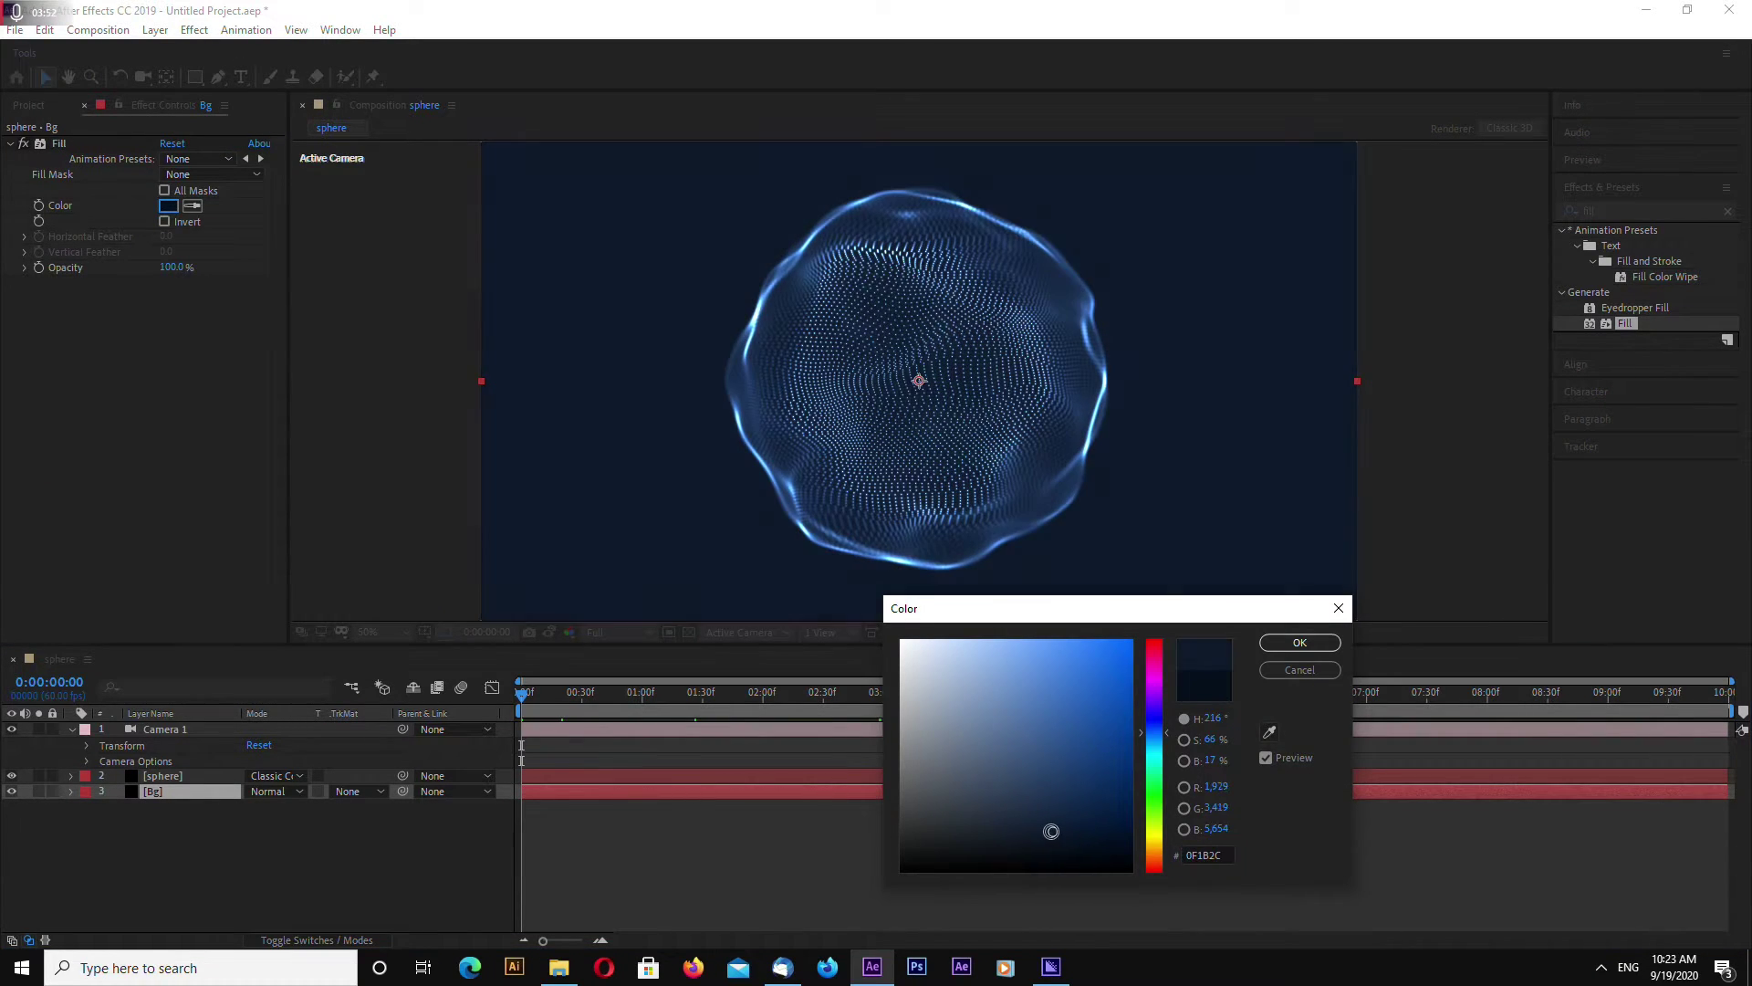
left_click_drag(1051, 830, 1041, 839)
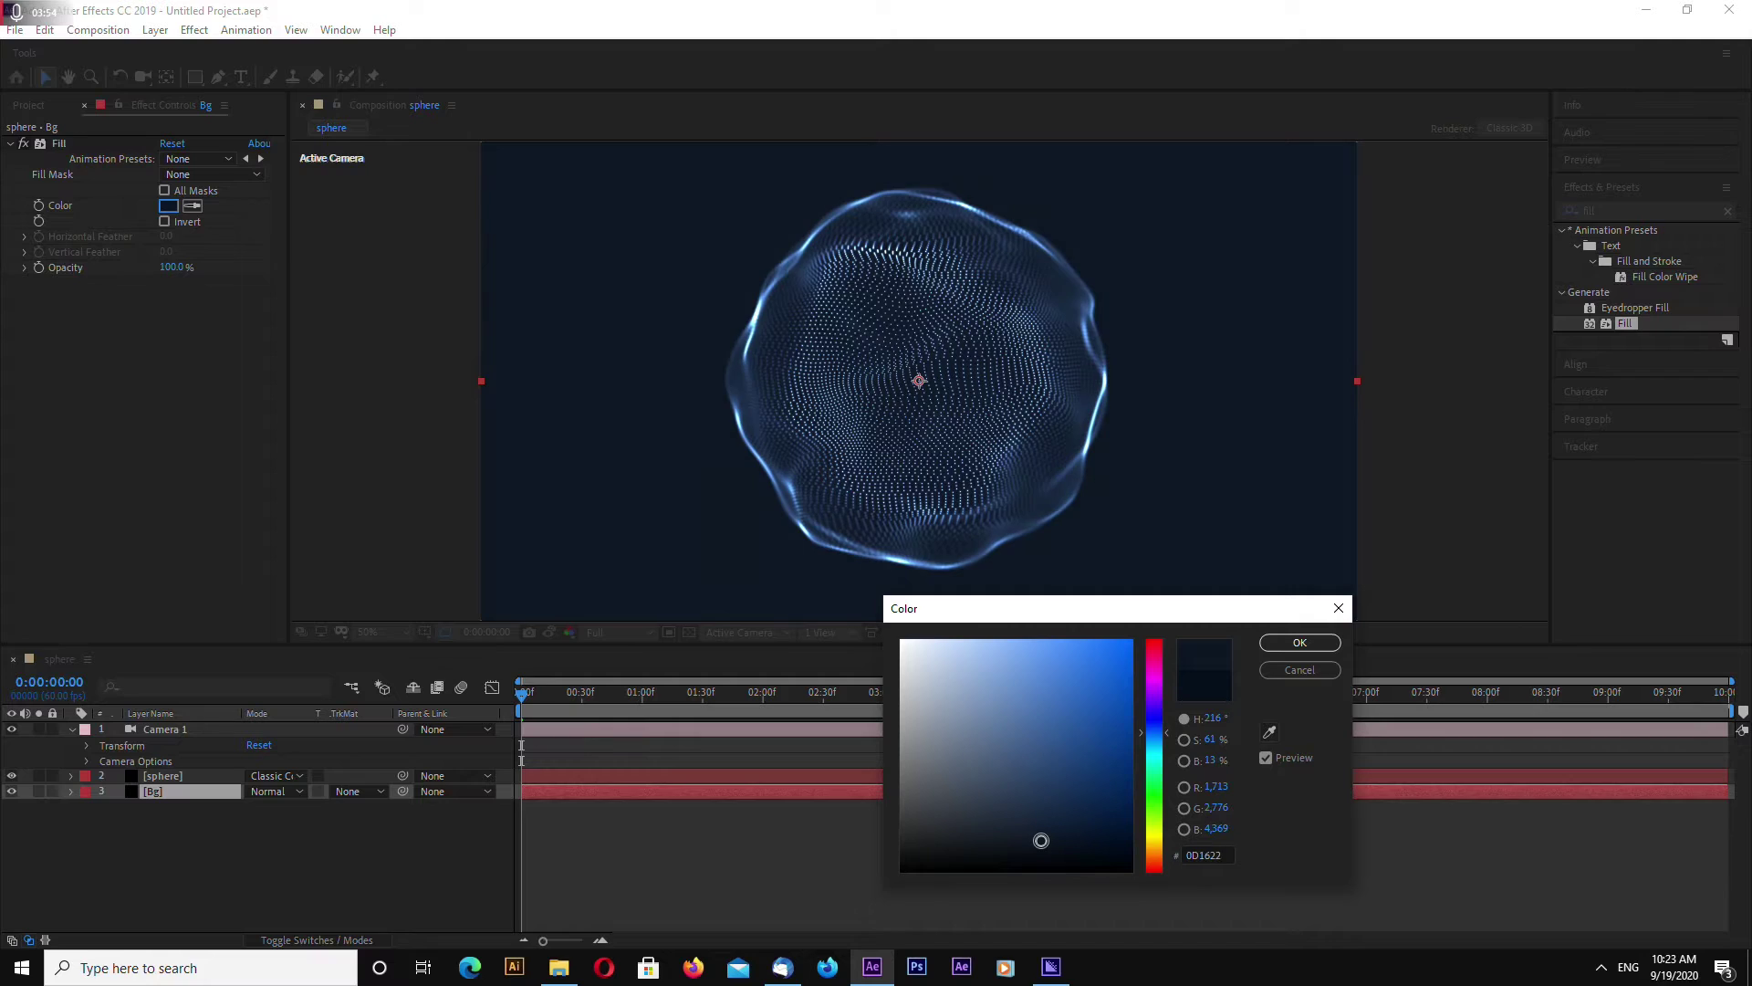
left_click(1299, 643)
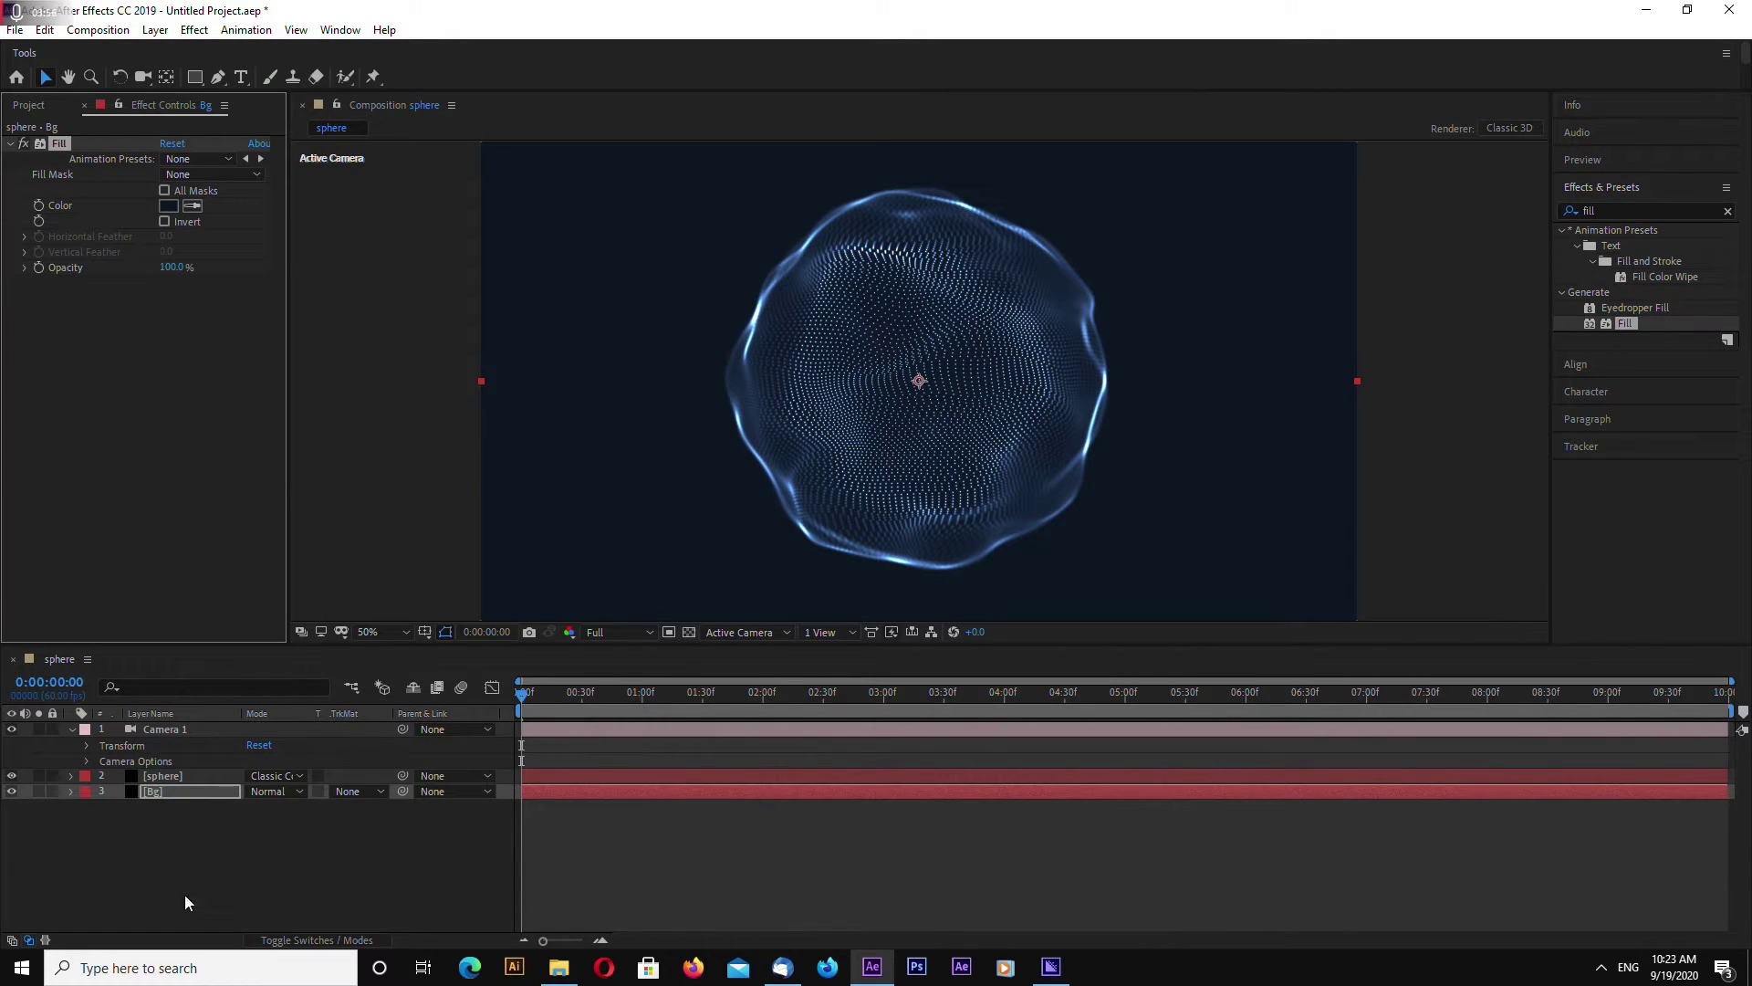
left_click(182, 845)
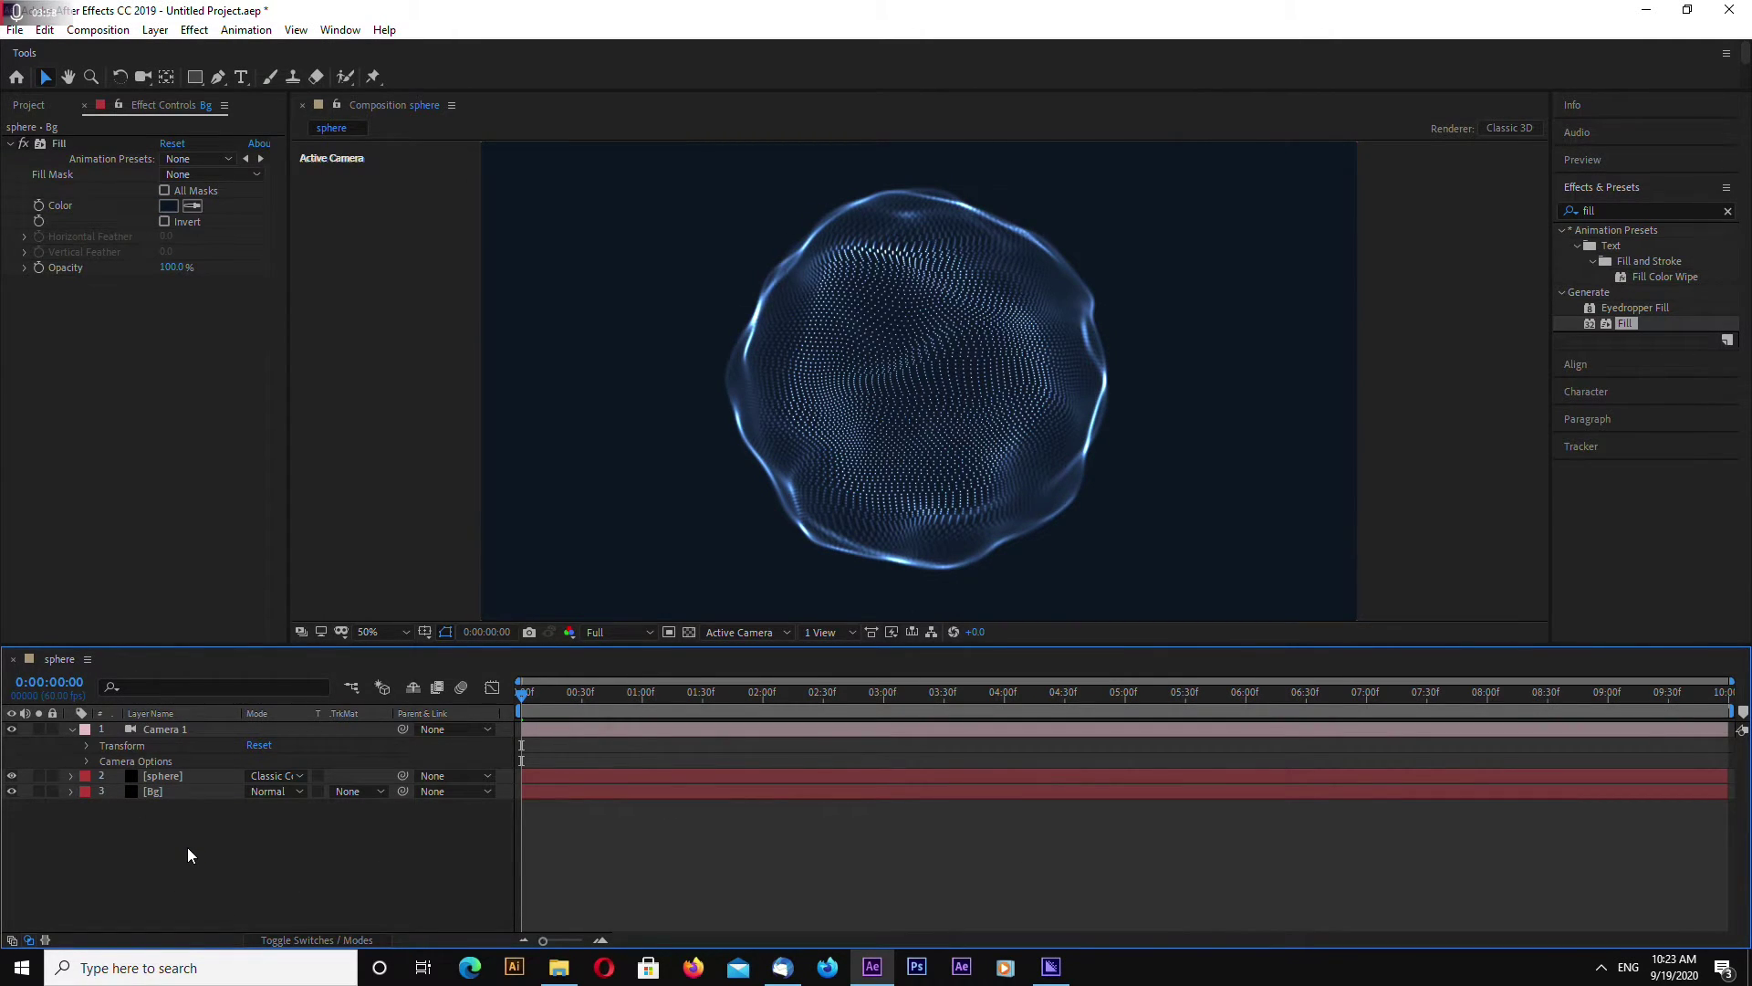
Create a solid named 'fractal' and move it between sphere and Bg
right_click(189, 848)
mouse_move(259, 653)
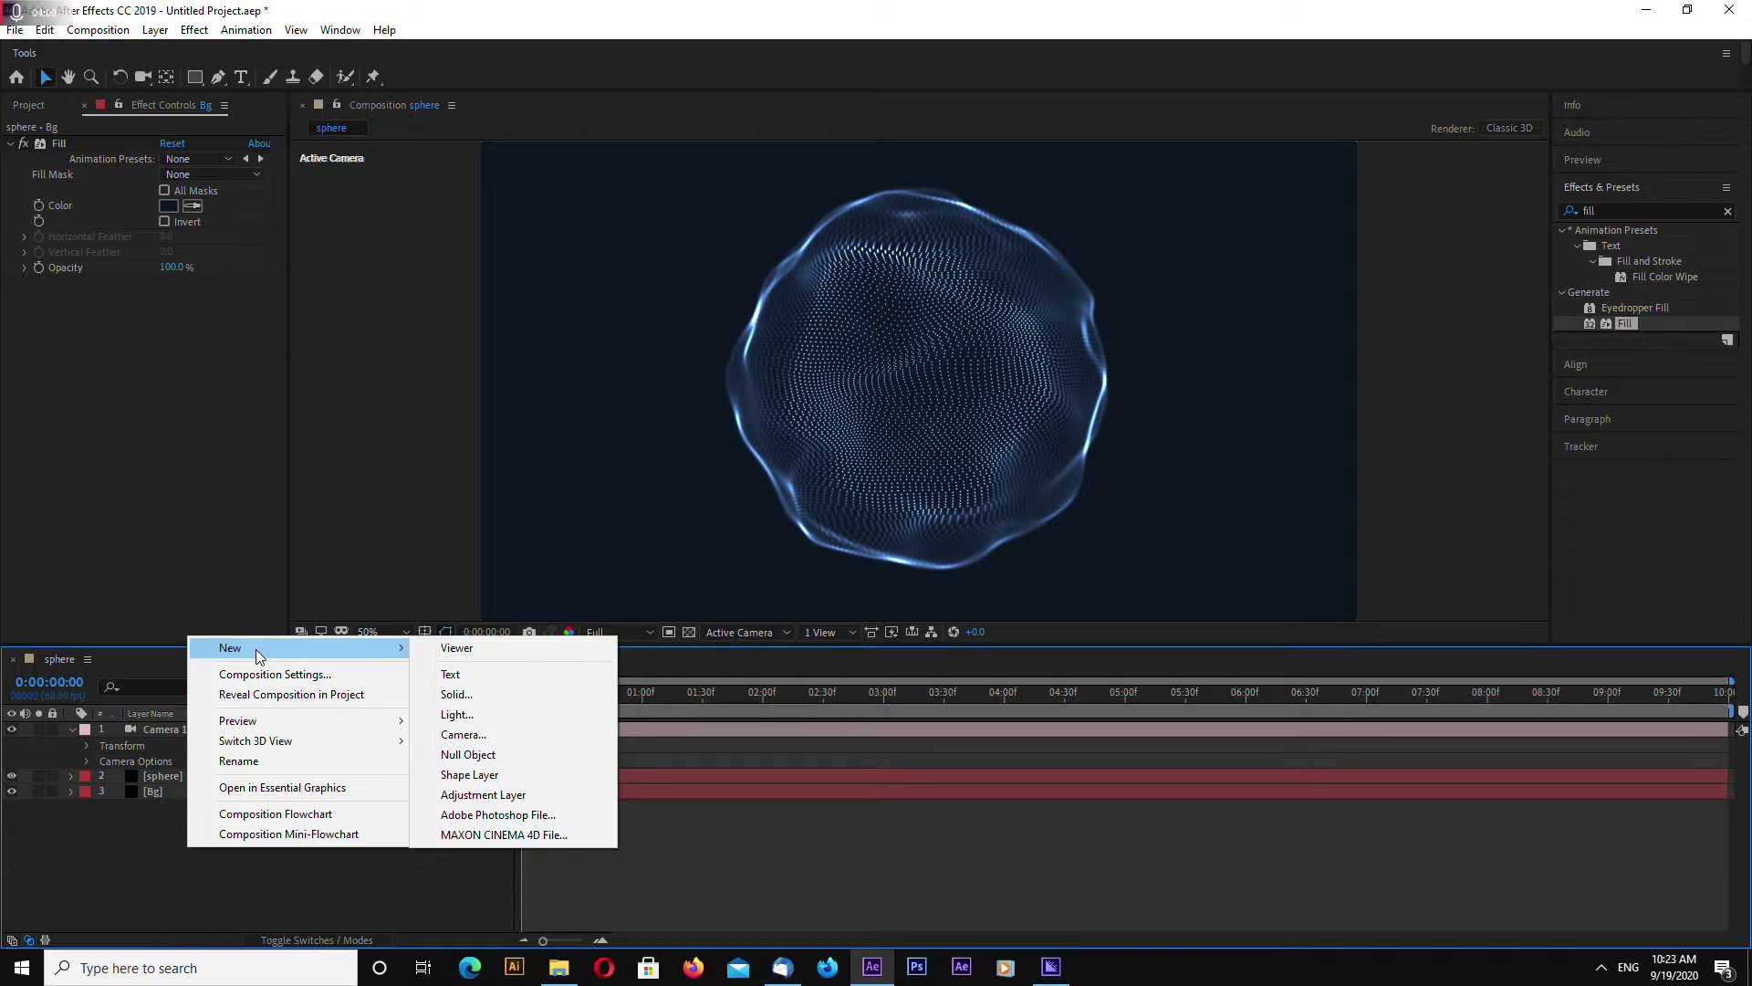
left_click(457, 694)
type("fractal")
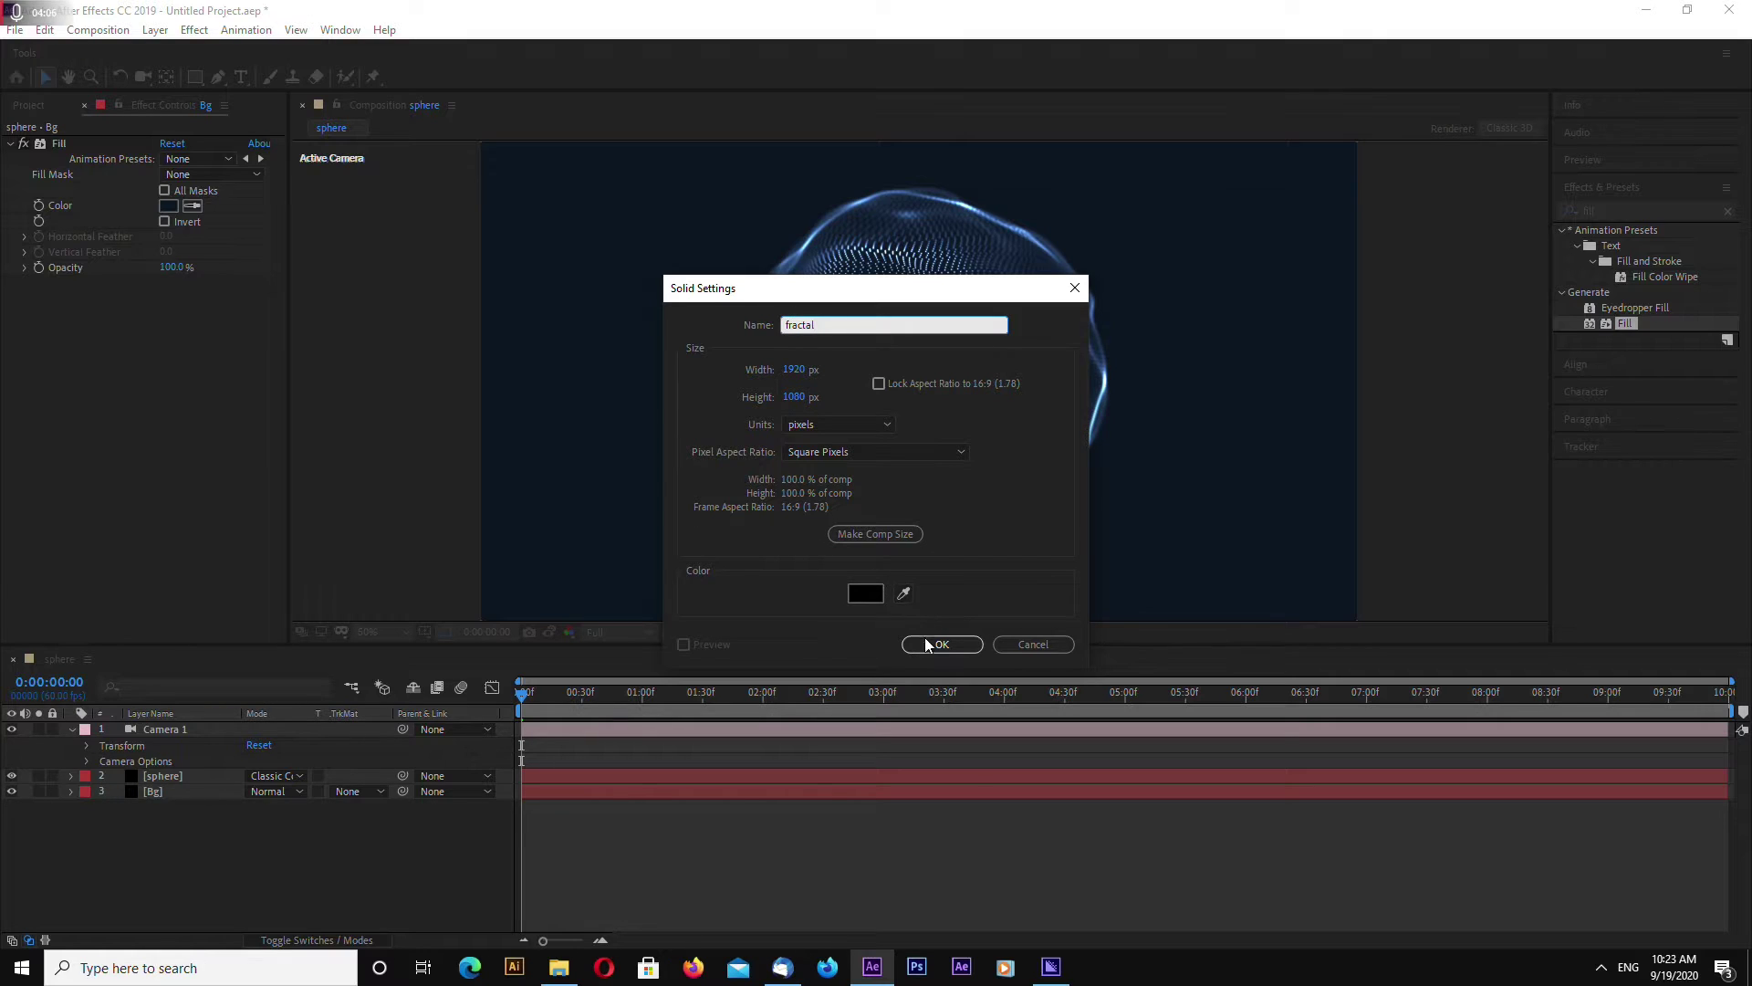
left_click(933, 644)
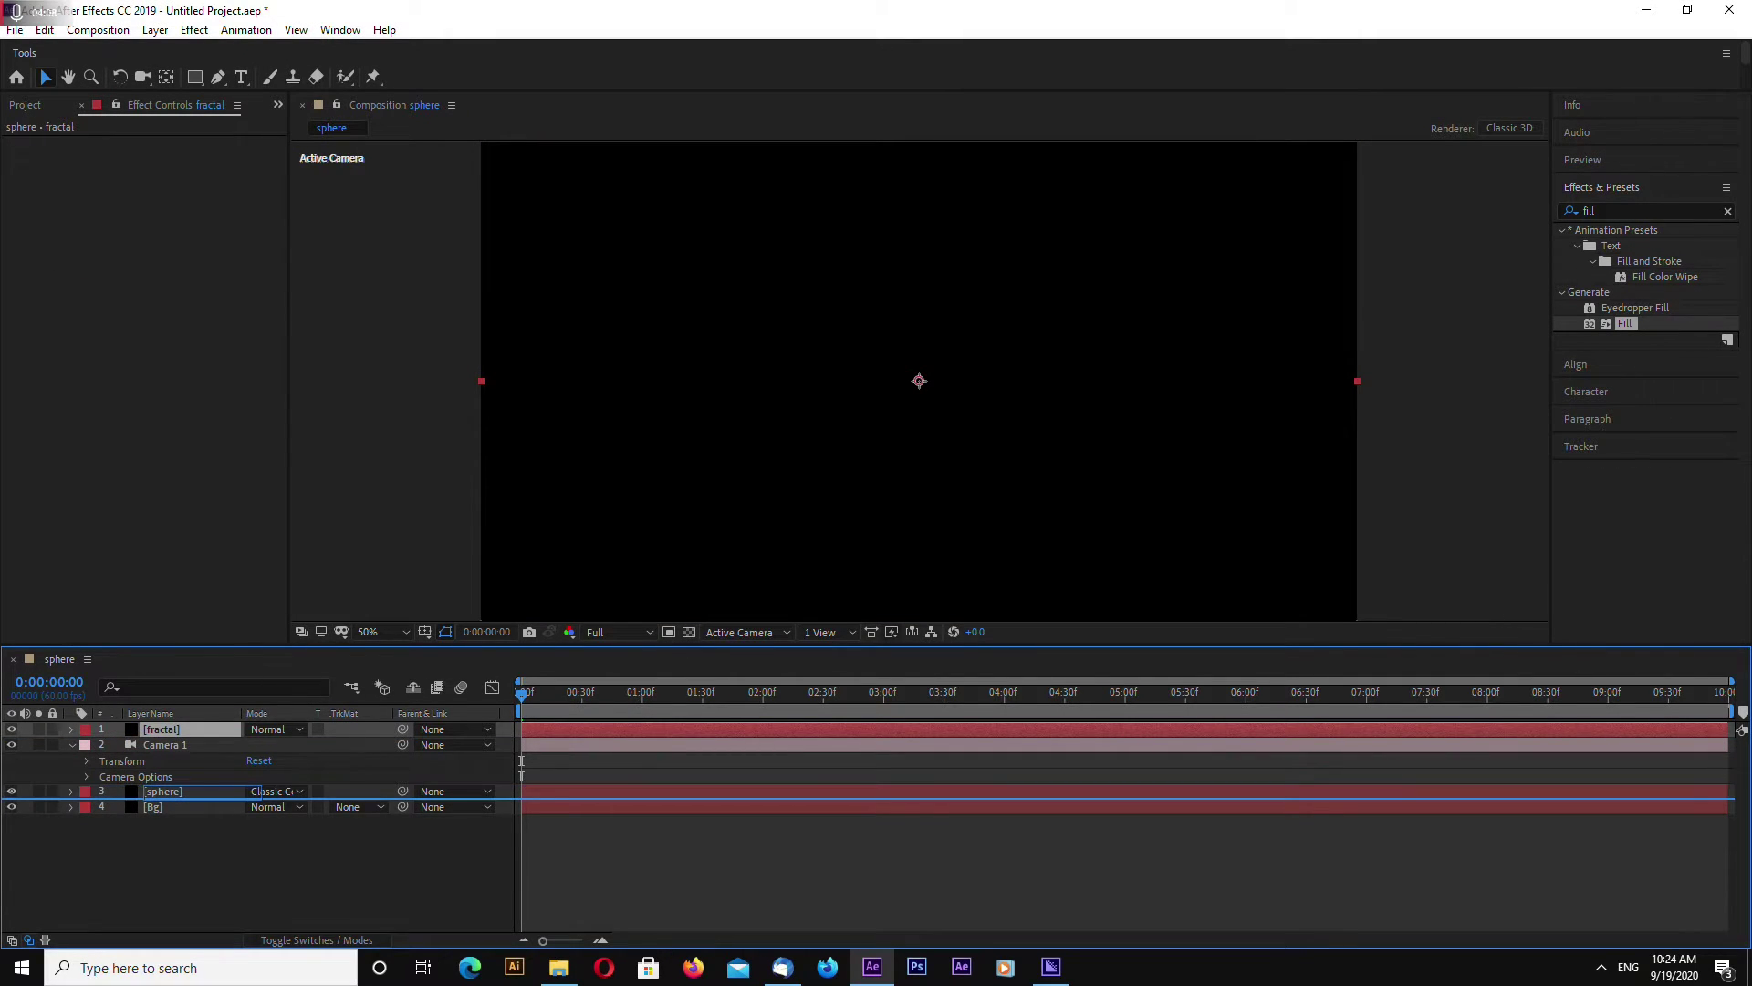
key("ctrl+]")
key("ctrl+]")
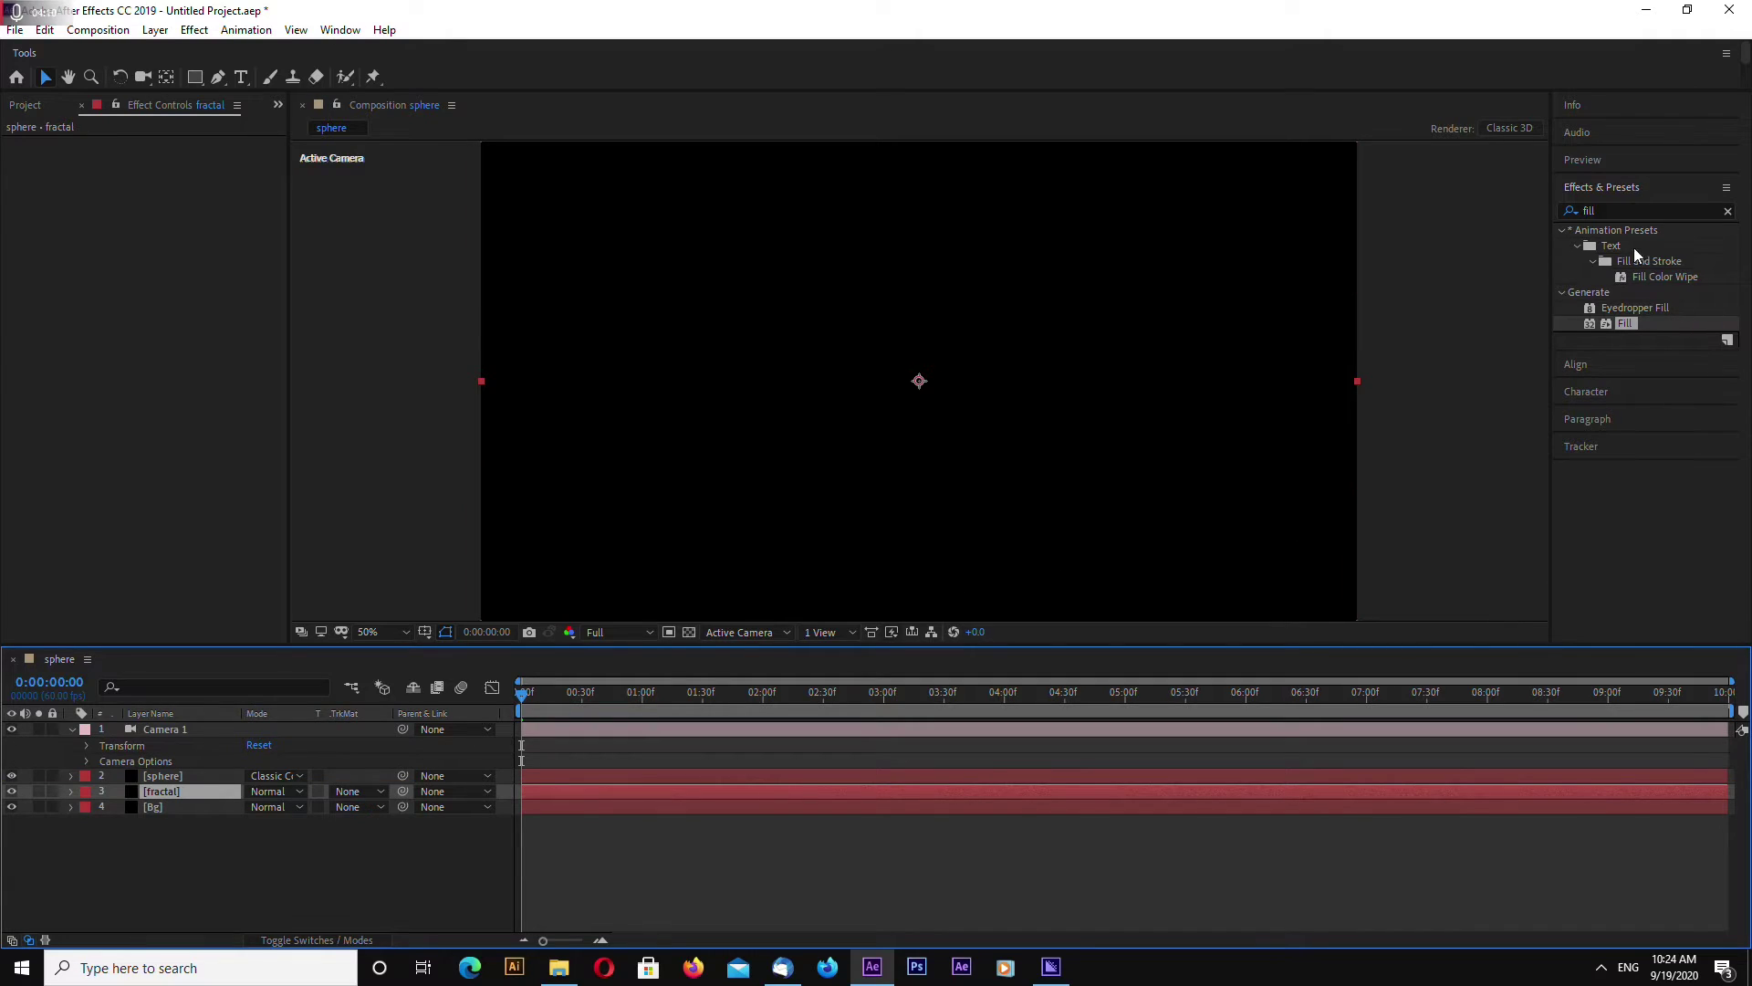
Apply Fractal Noise to the fractal layer
left_click(1606, 211)
type("fractal")
left_click_drag(1639, 309, 157, 791)
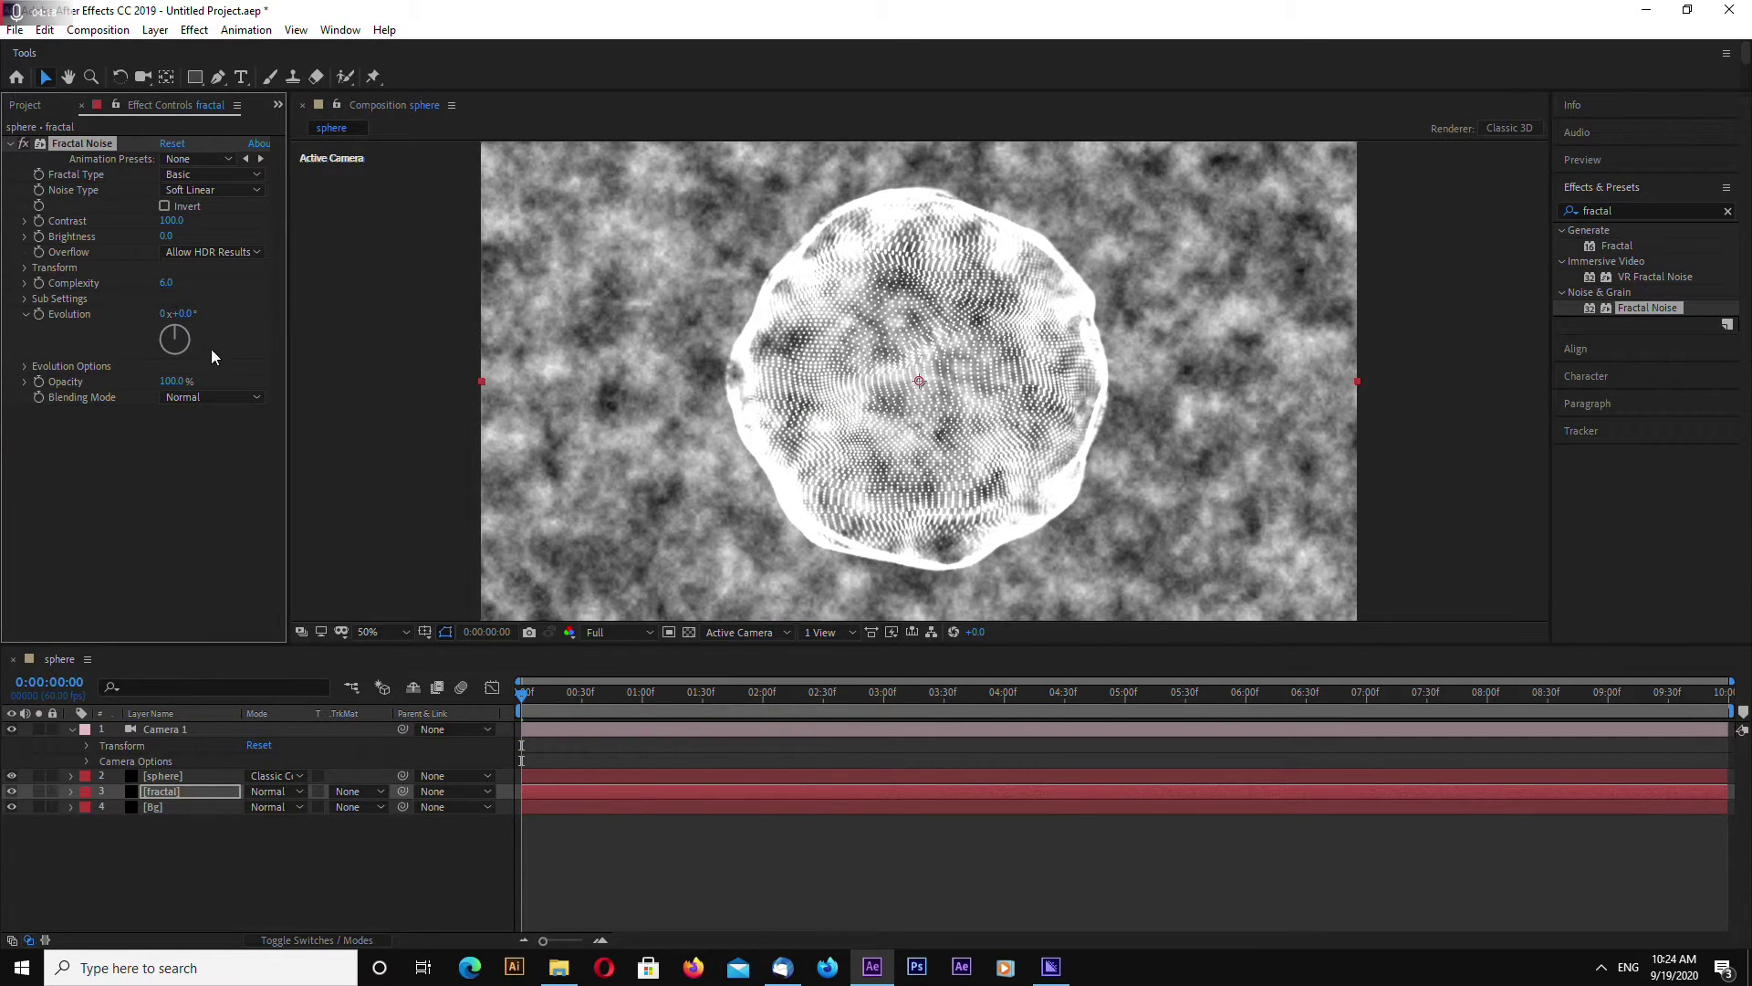
Set Fractal Noise Complexity 1, Scale 369, Brightness -27, and layer mode Classic Color Dodge
left_click(167, 283)
type("1")
key("Return")
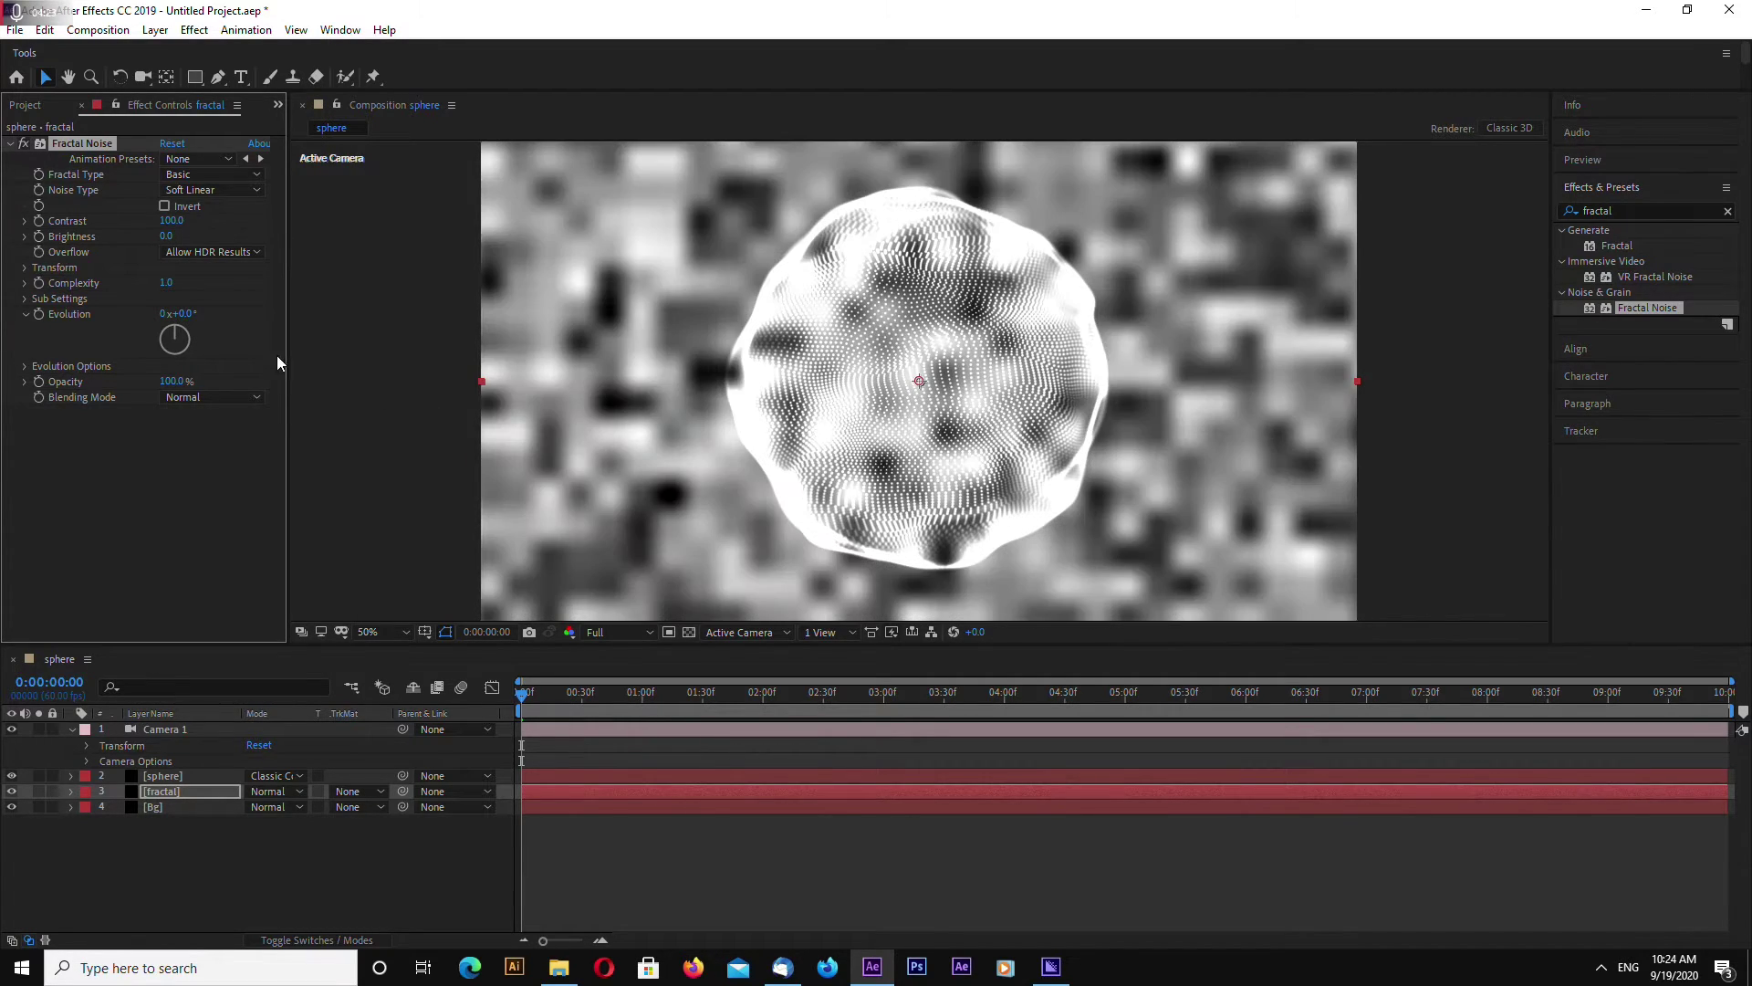
left_click(26, 268)
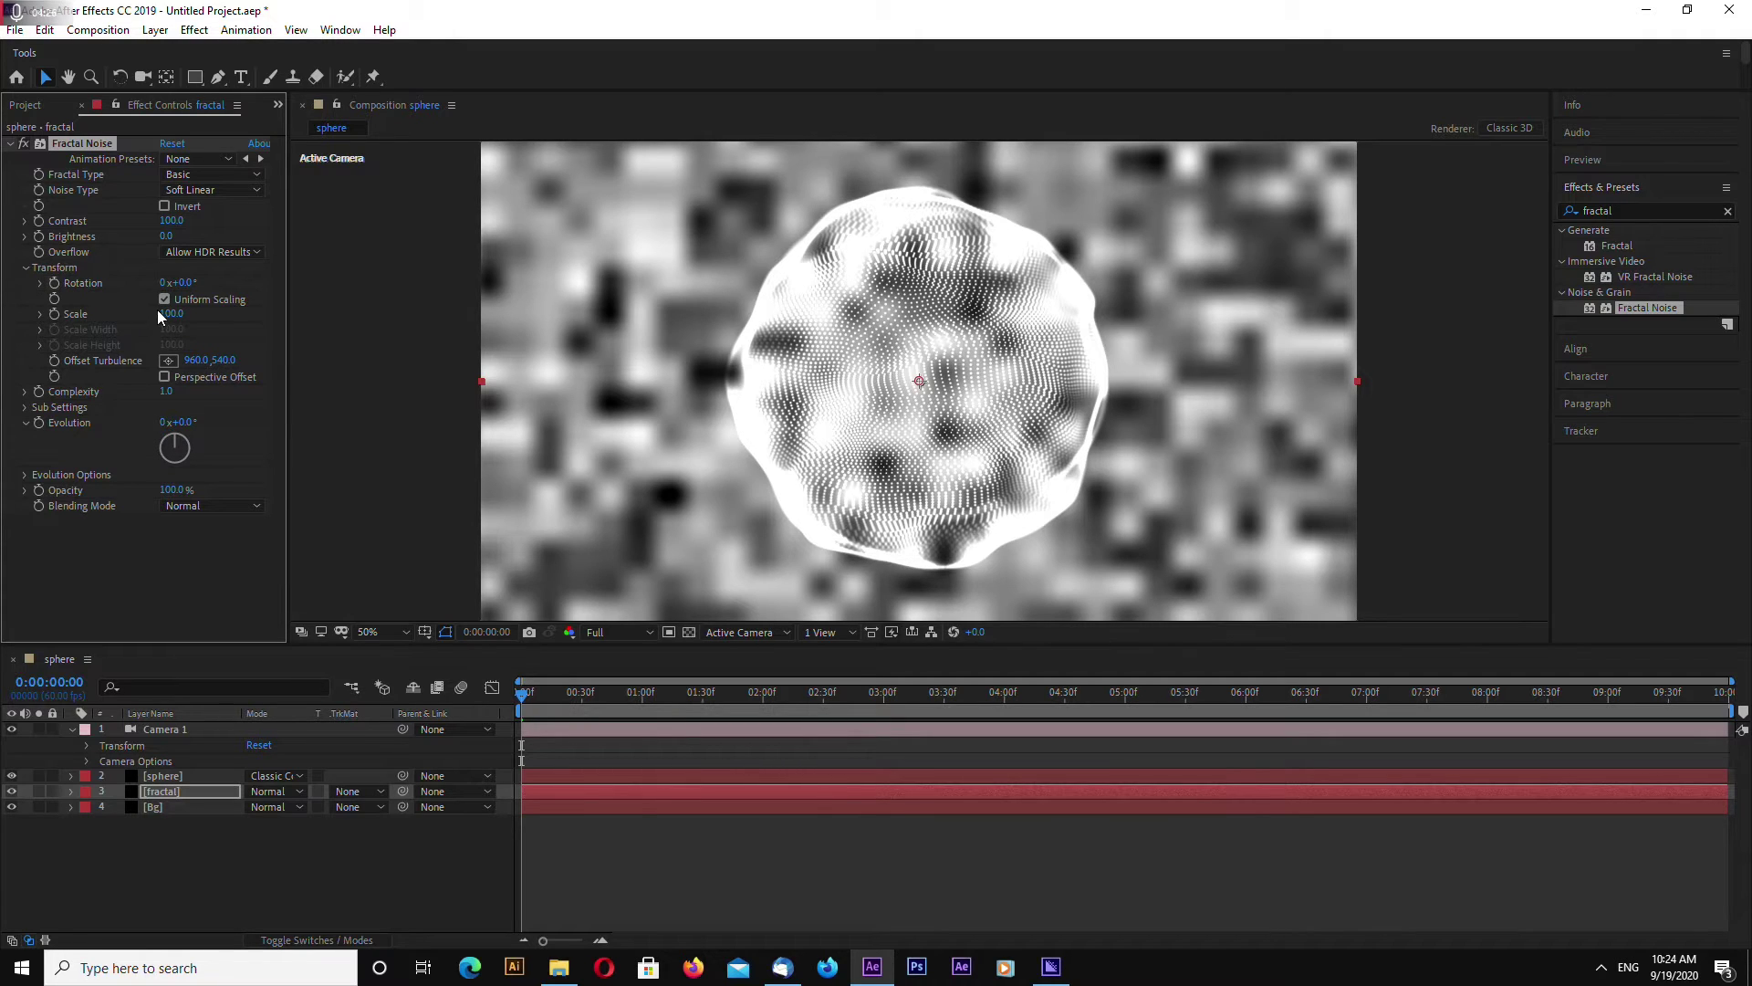
left_click(40, 314)
left_click_drag(172, 313, 493, 394)
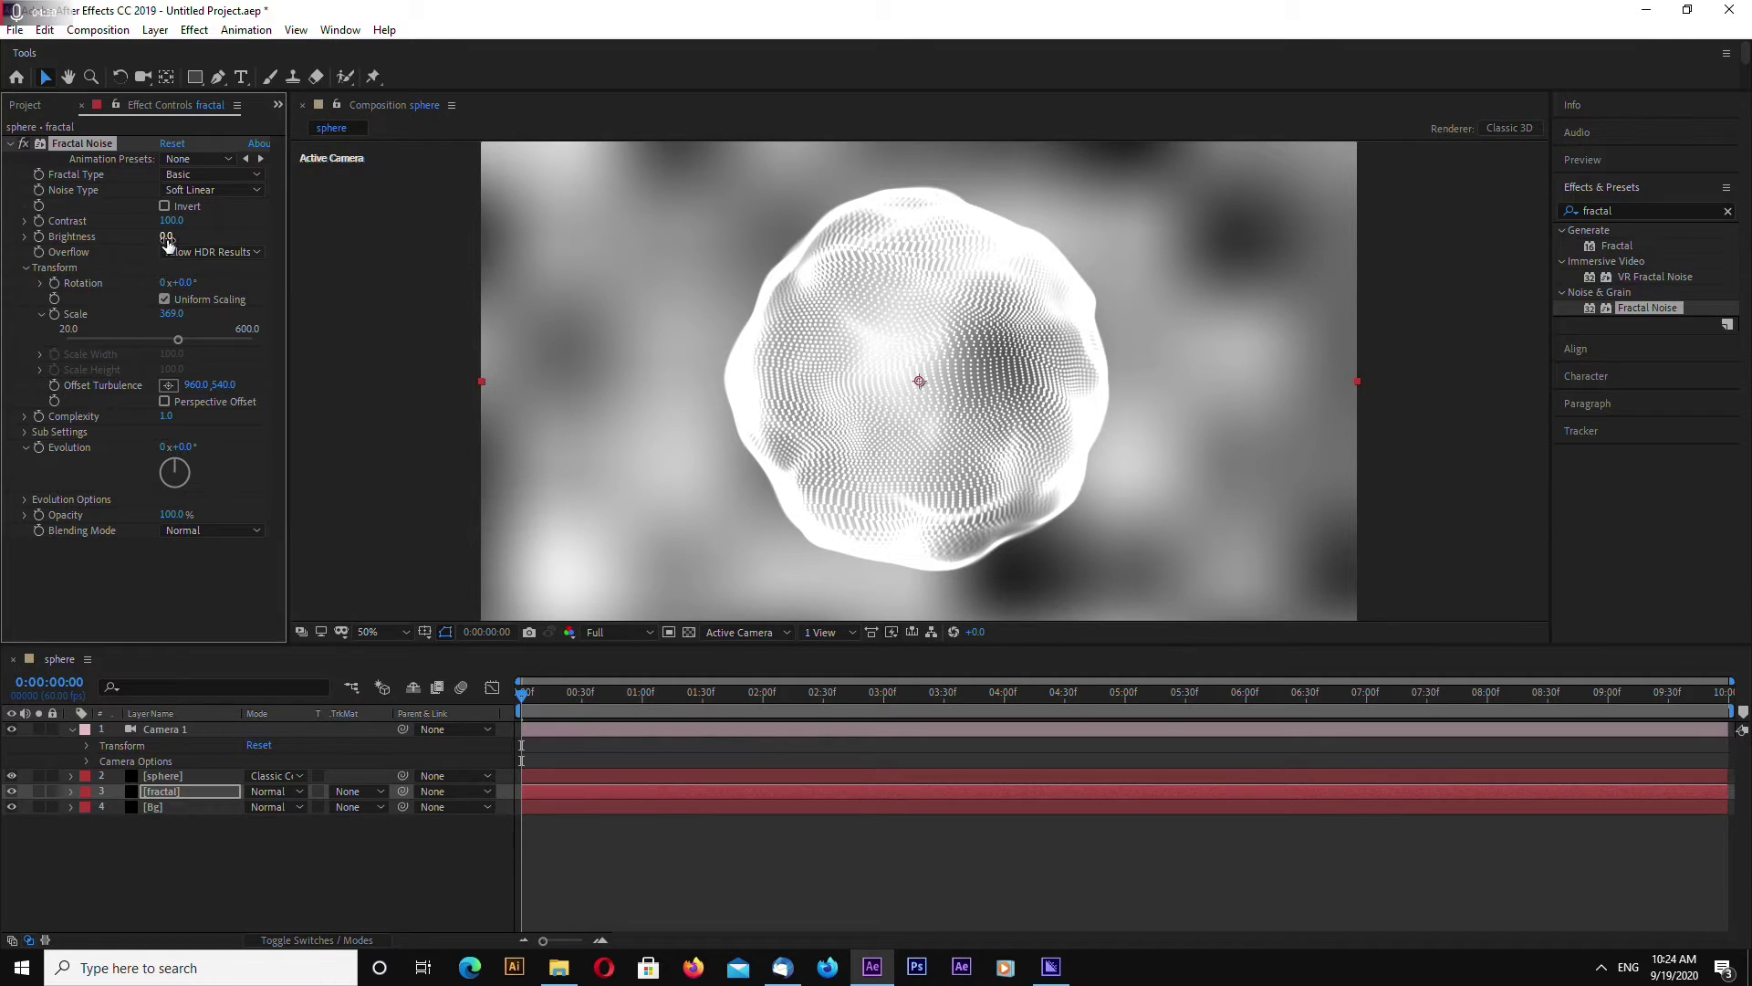
left_click_drag(167, 237, 153, 250)
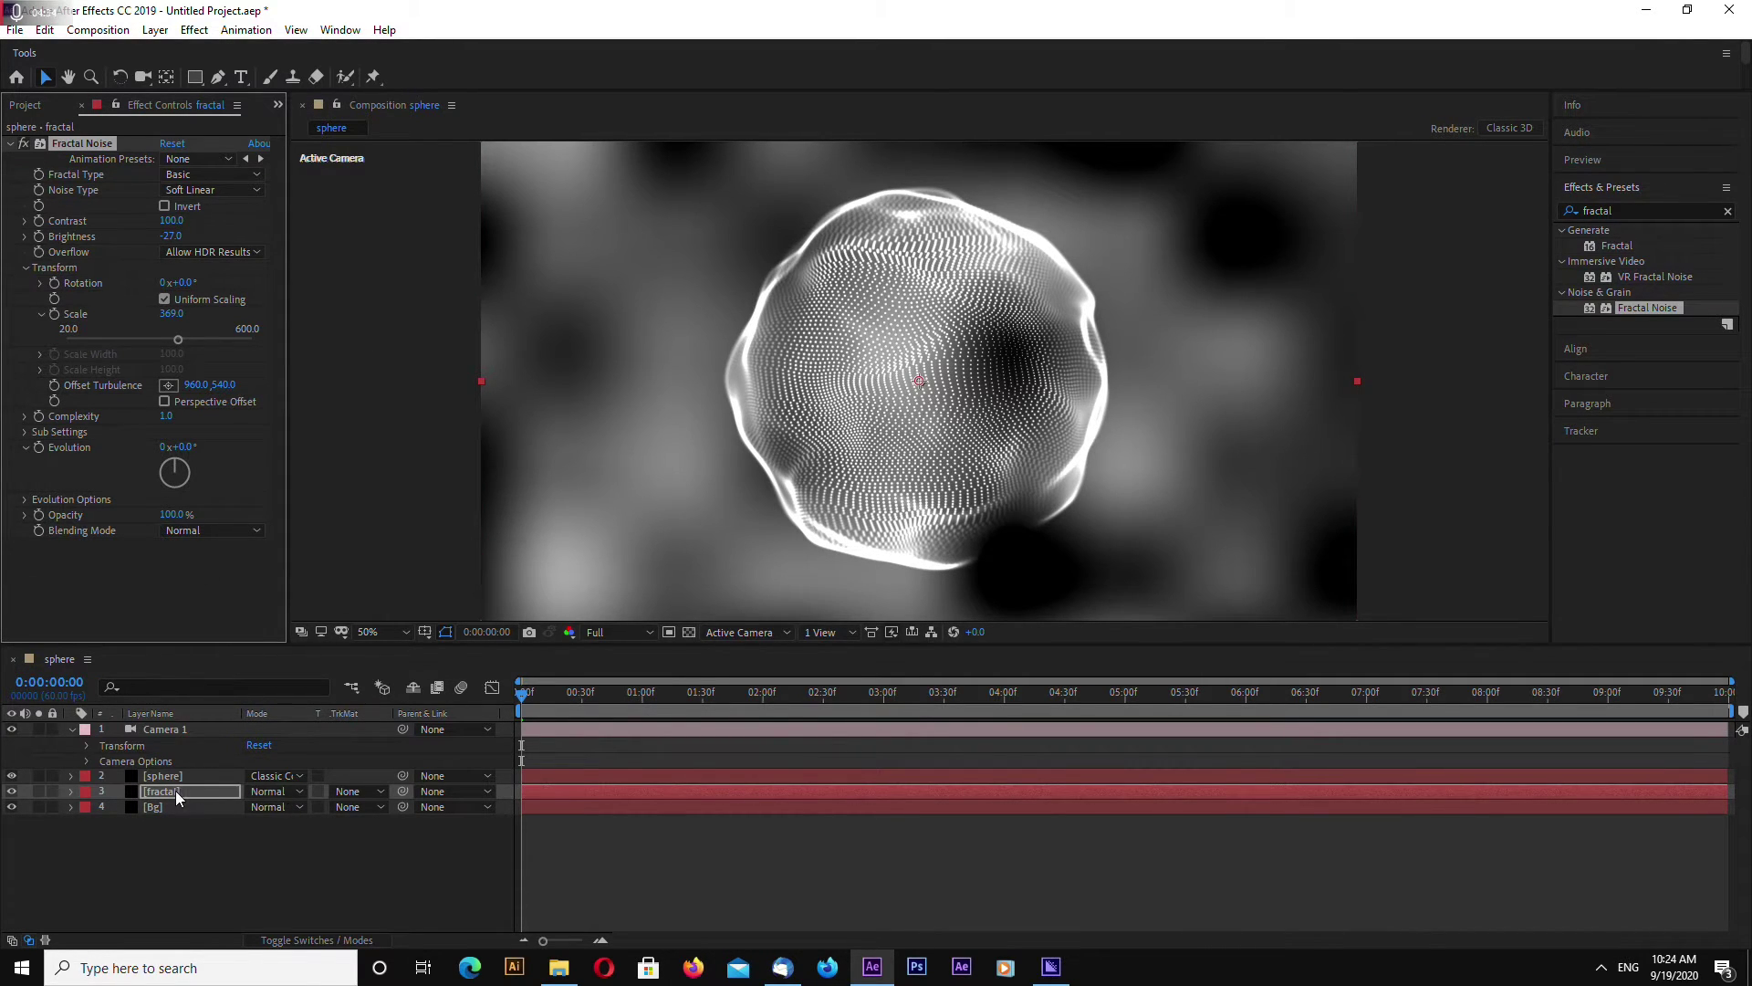
left_click(272, 791)
left_click(376, 420)
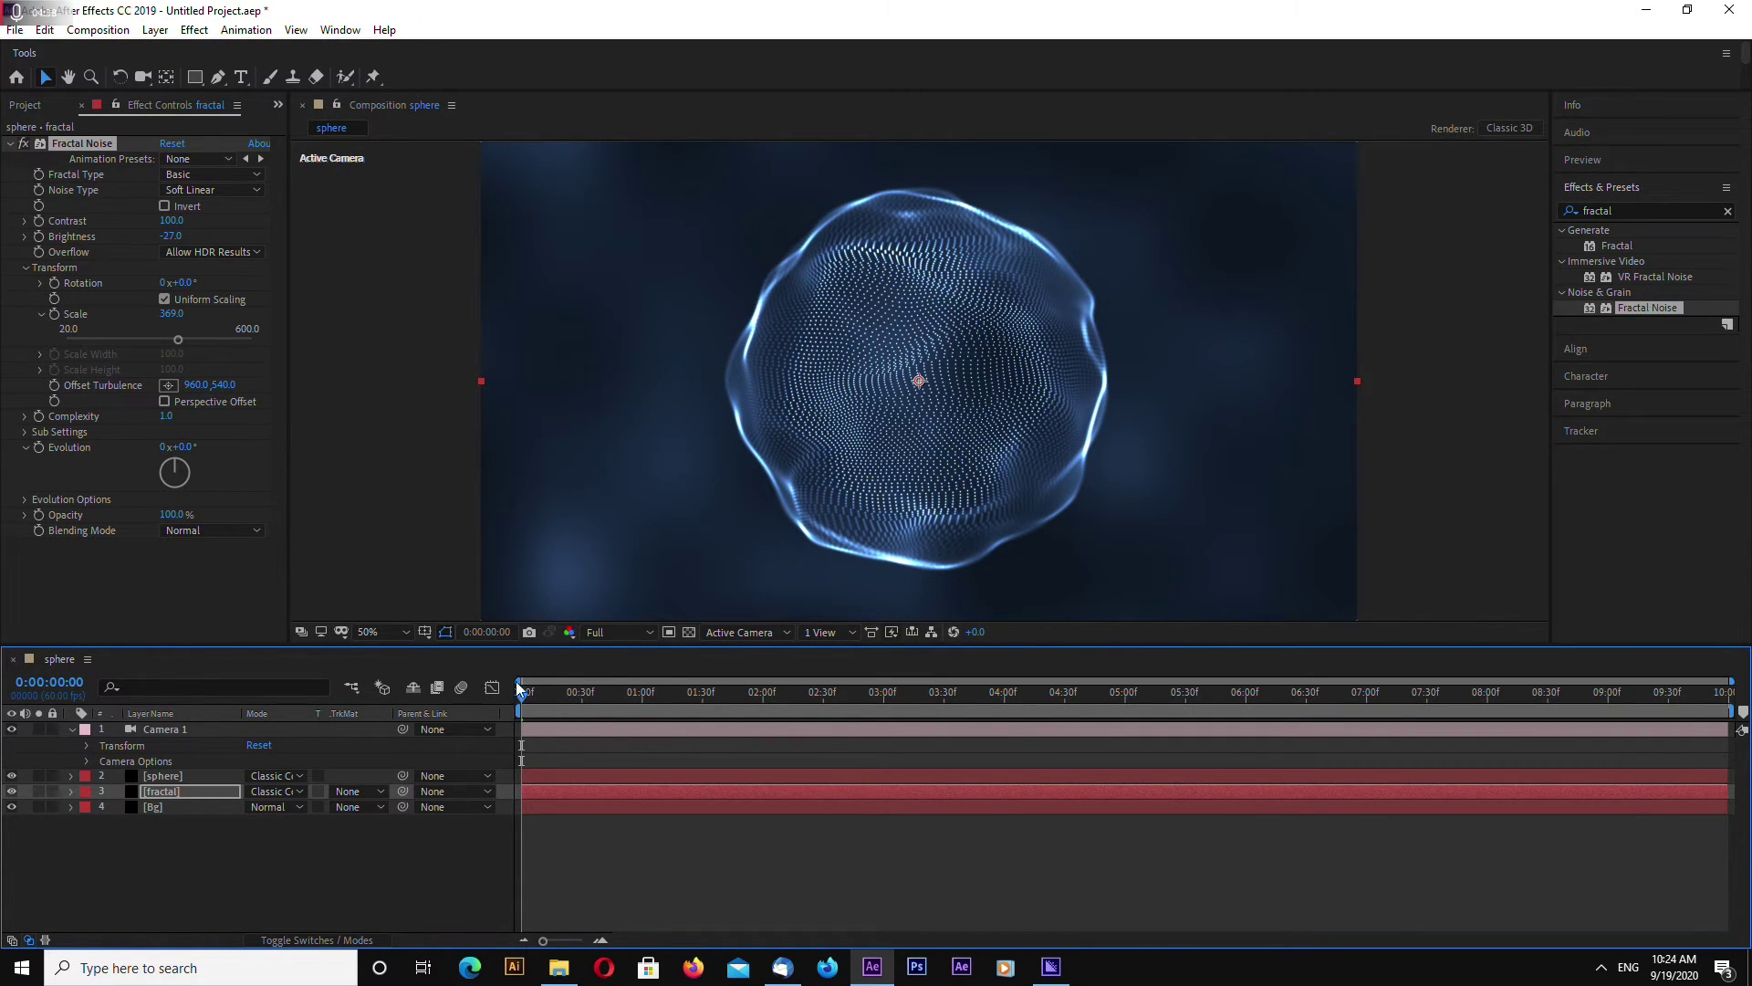
Turn on Cycle Evolution and animate Evolution to 1x+0° at the last frame
left_click(160, 795)
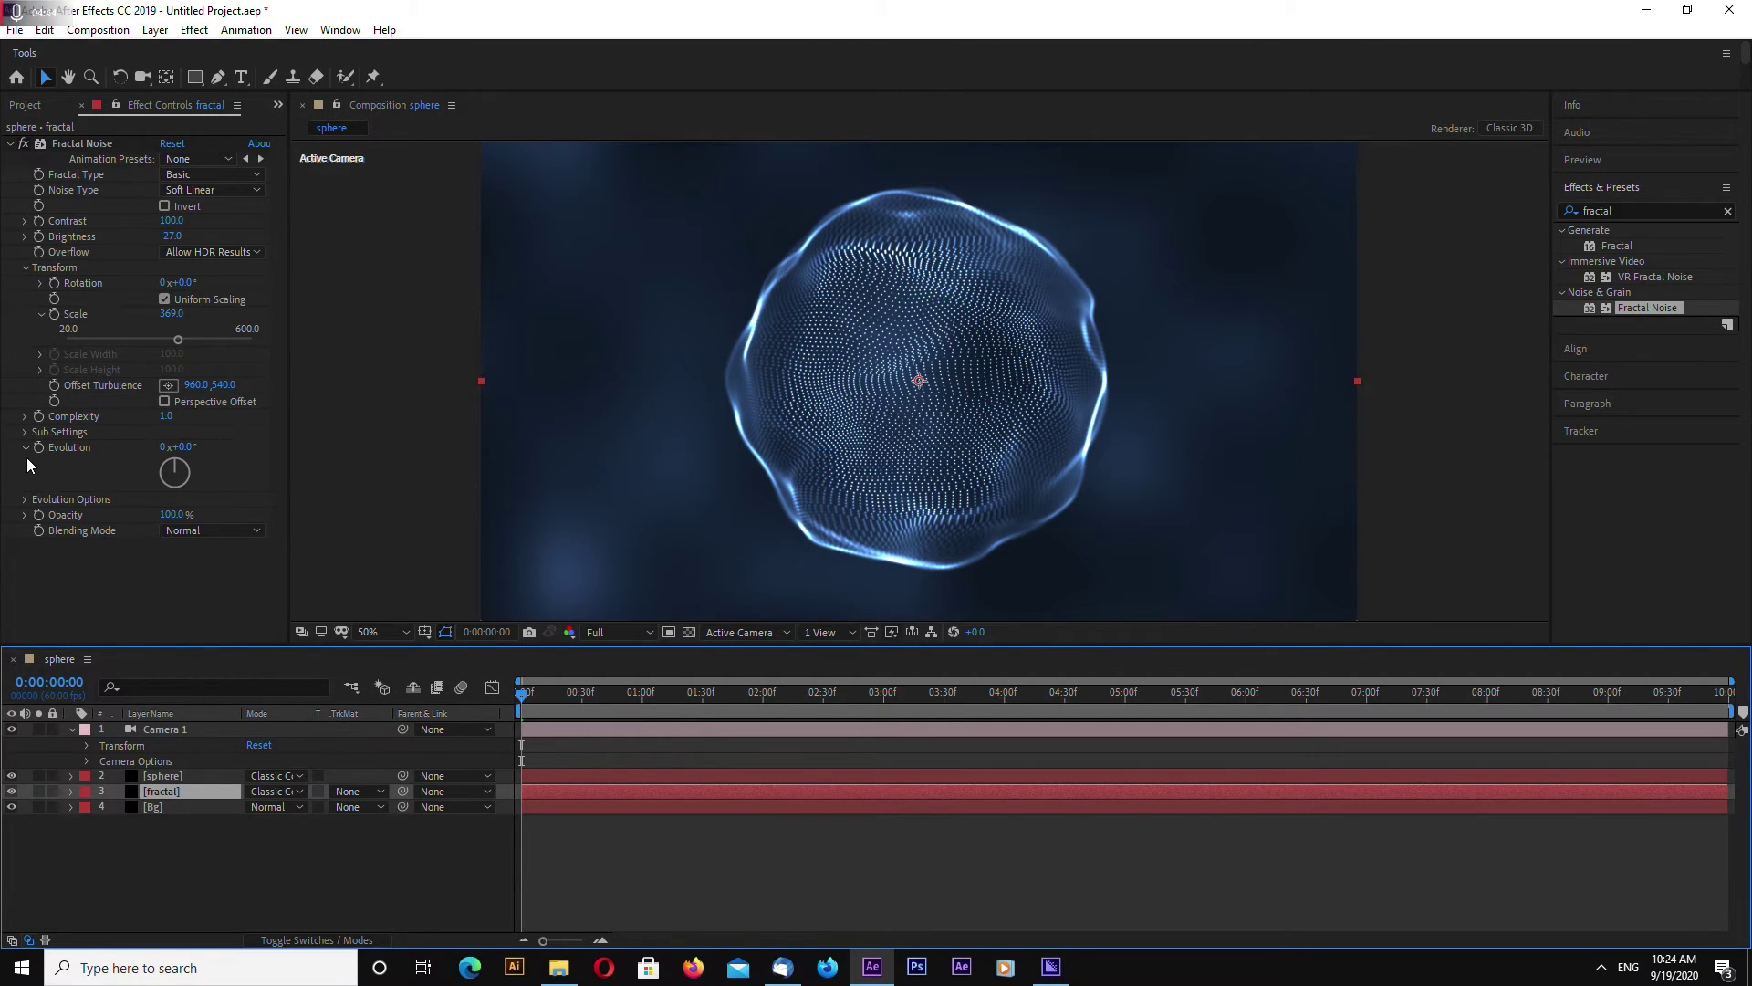
left_click(35, 502)
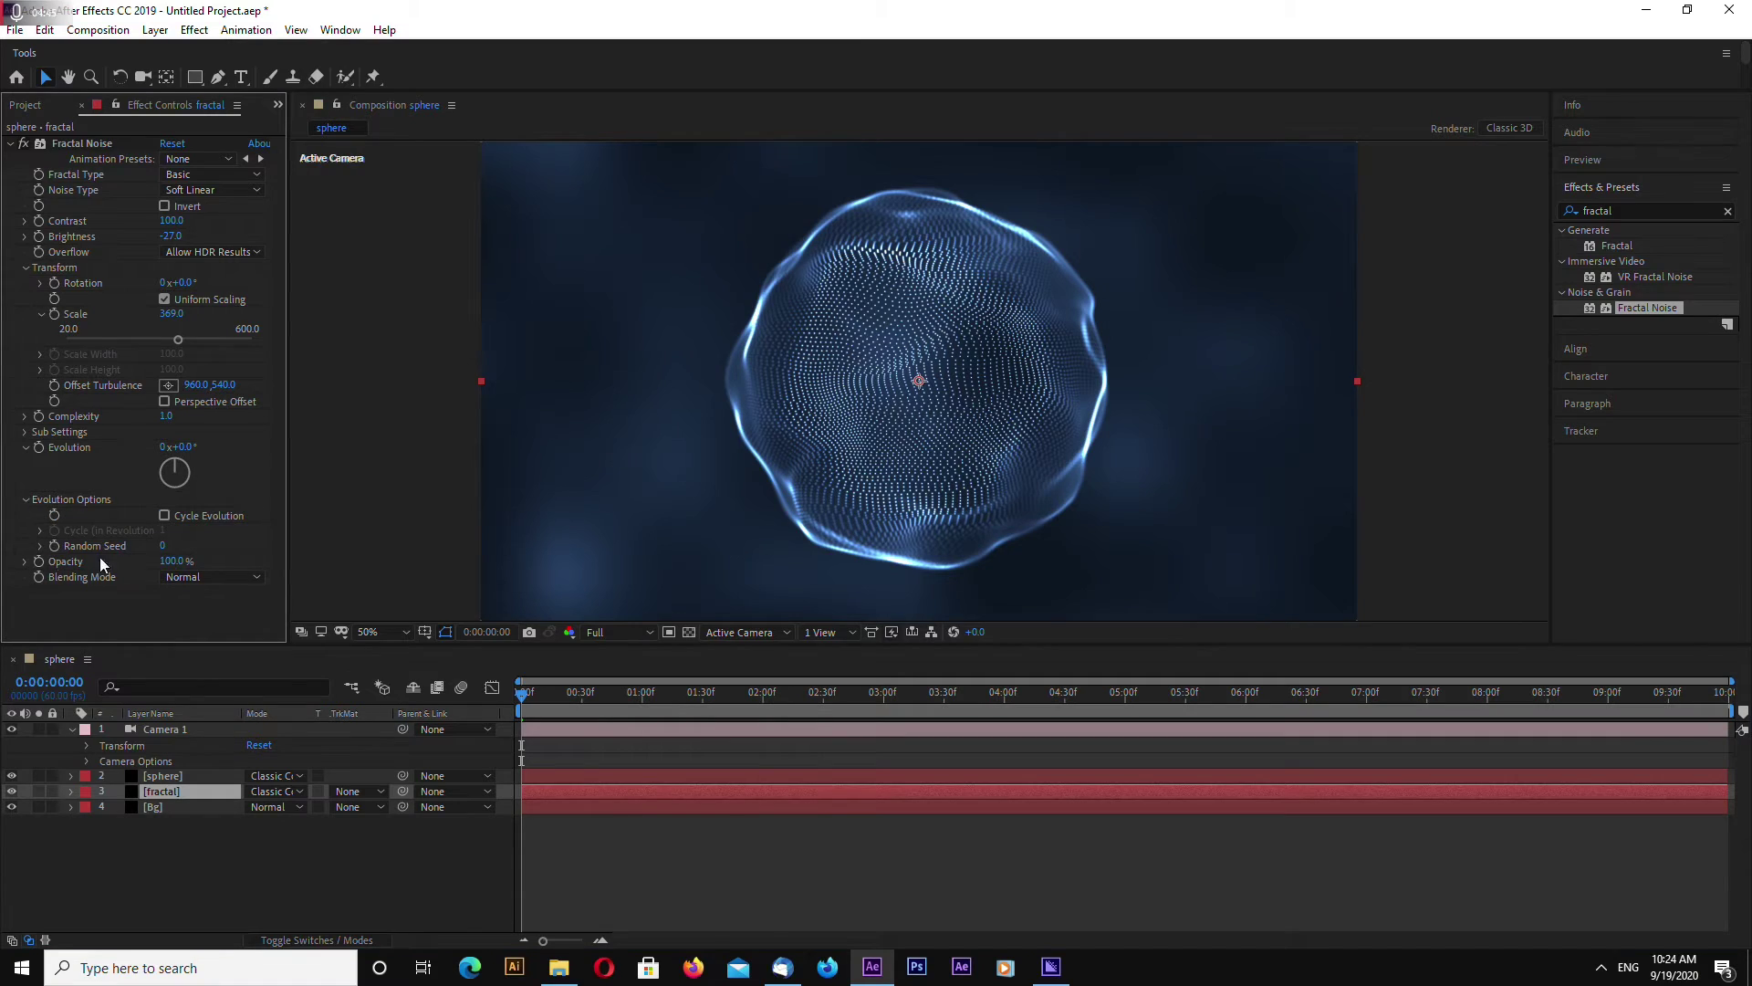
left_click(164, 516)
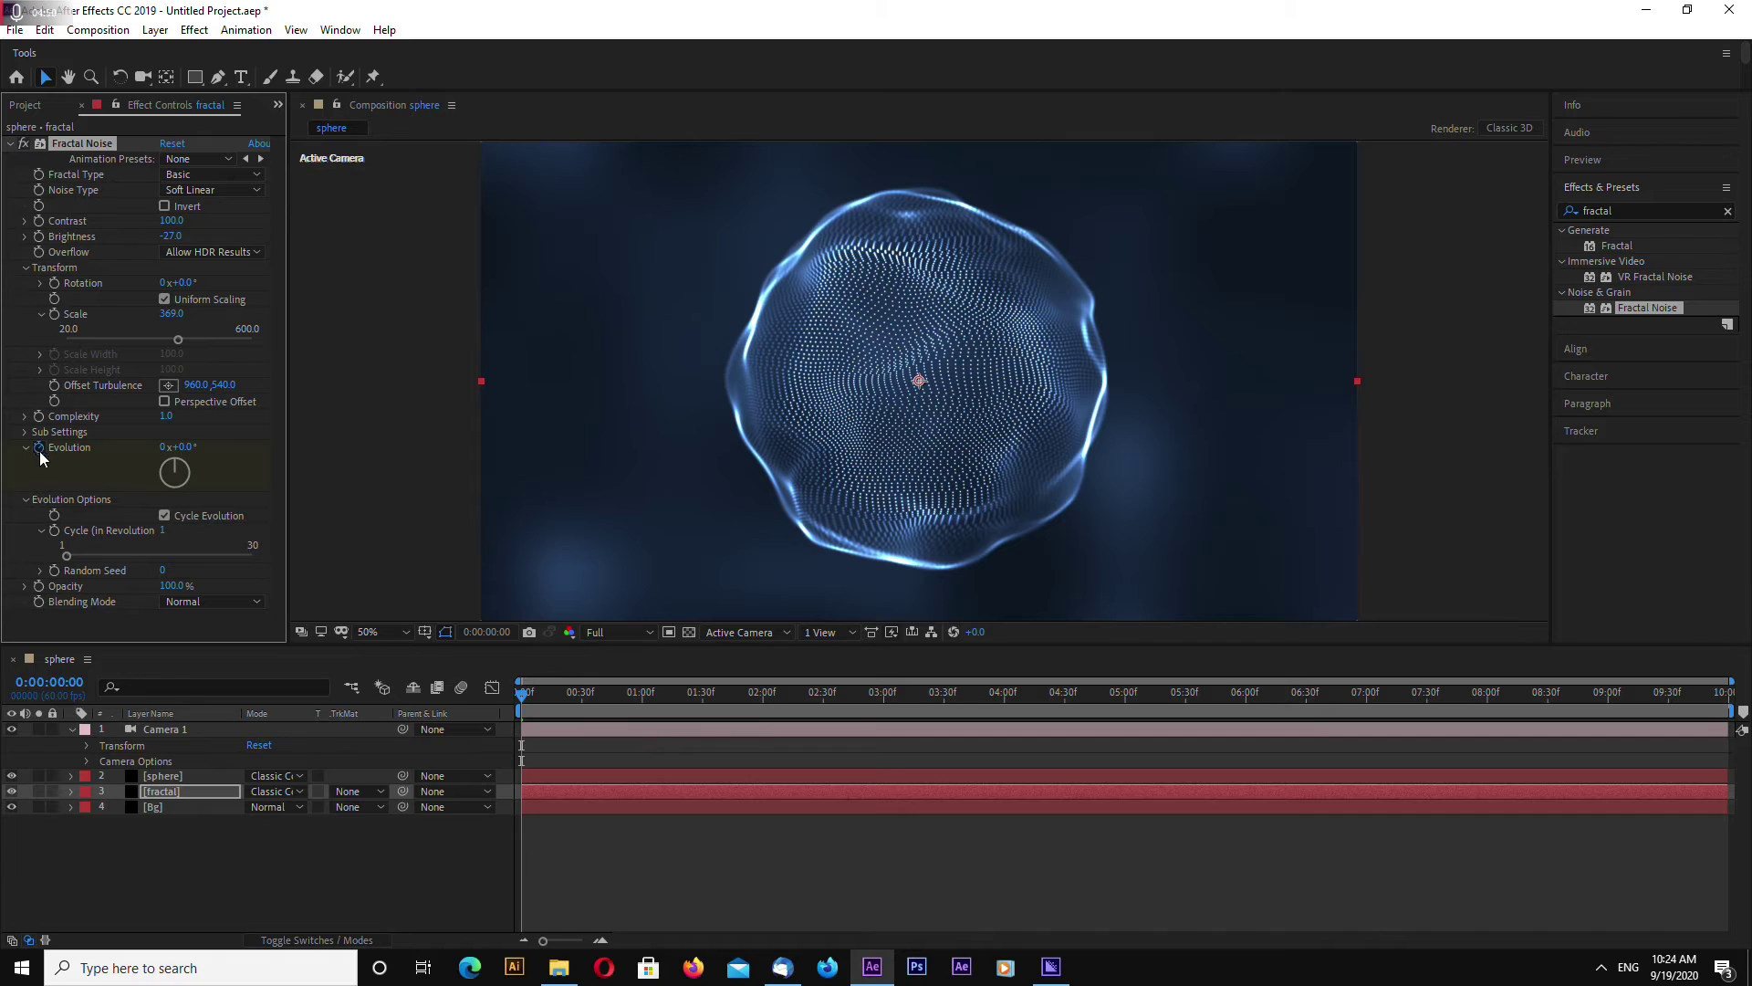
left_click_drag(550, 708, 1726, 703)
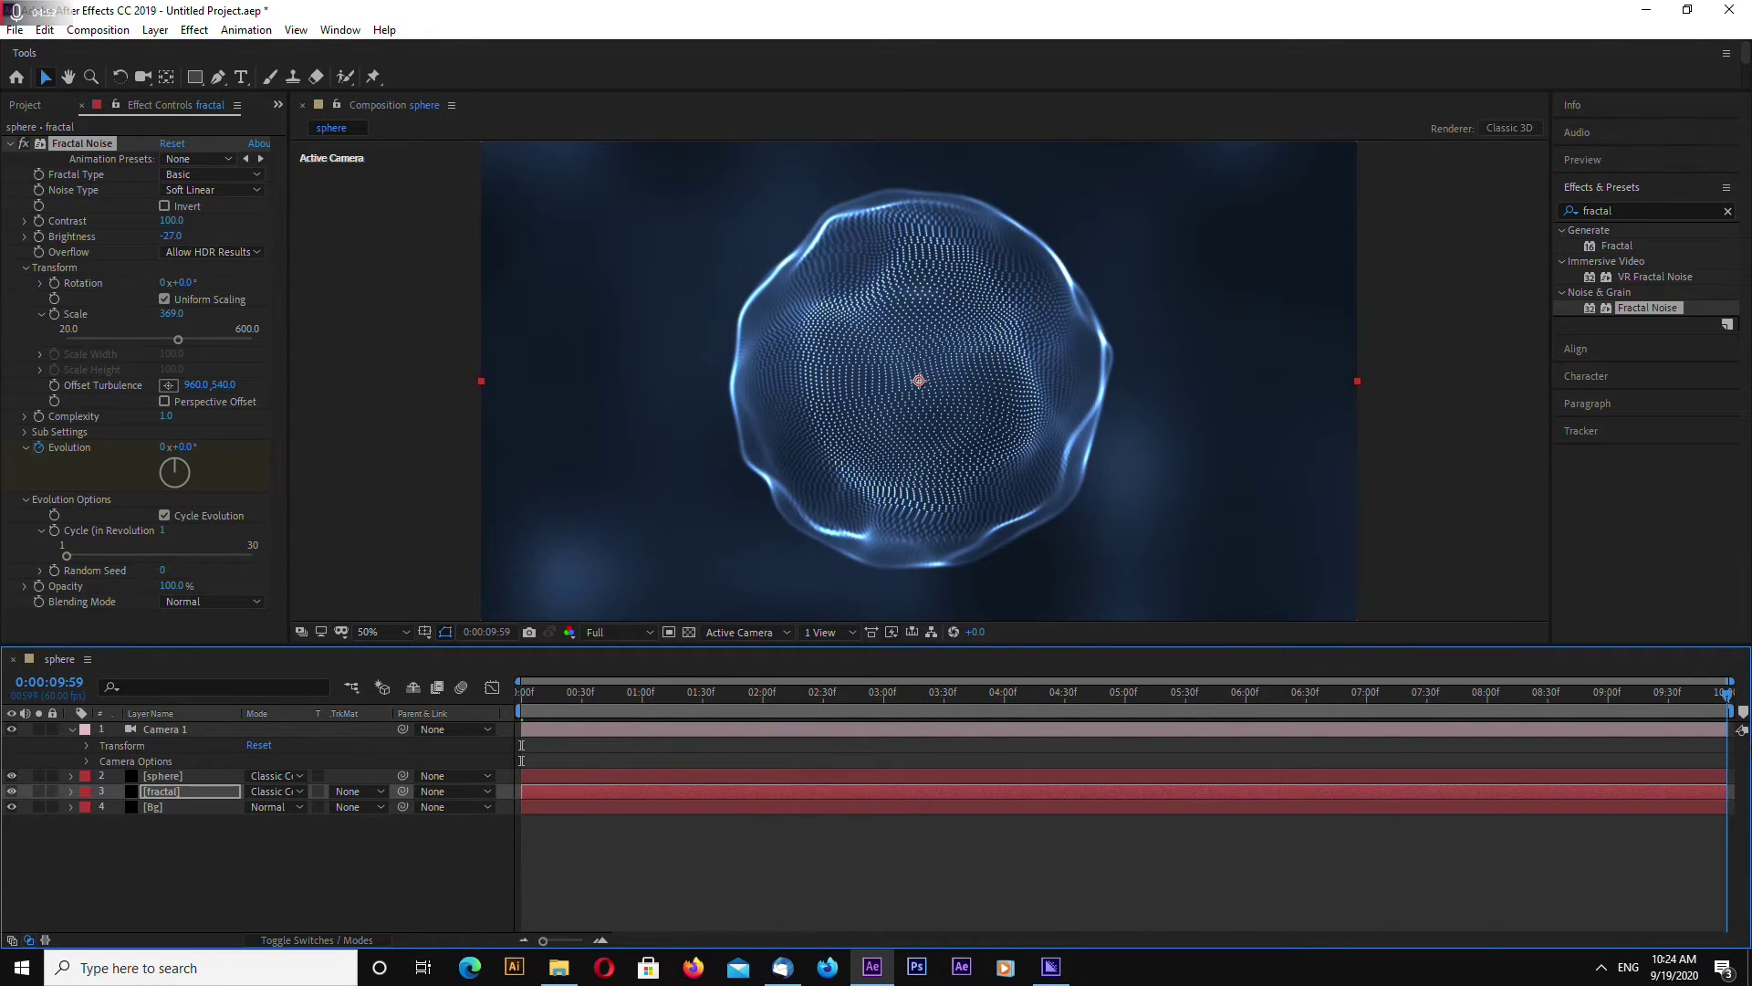
left_click(162, 446)
type("1")
key("Return")
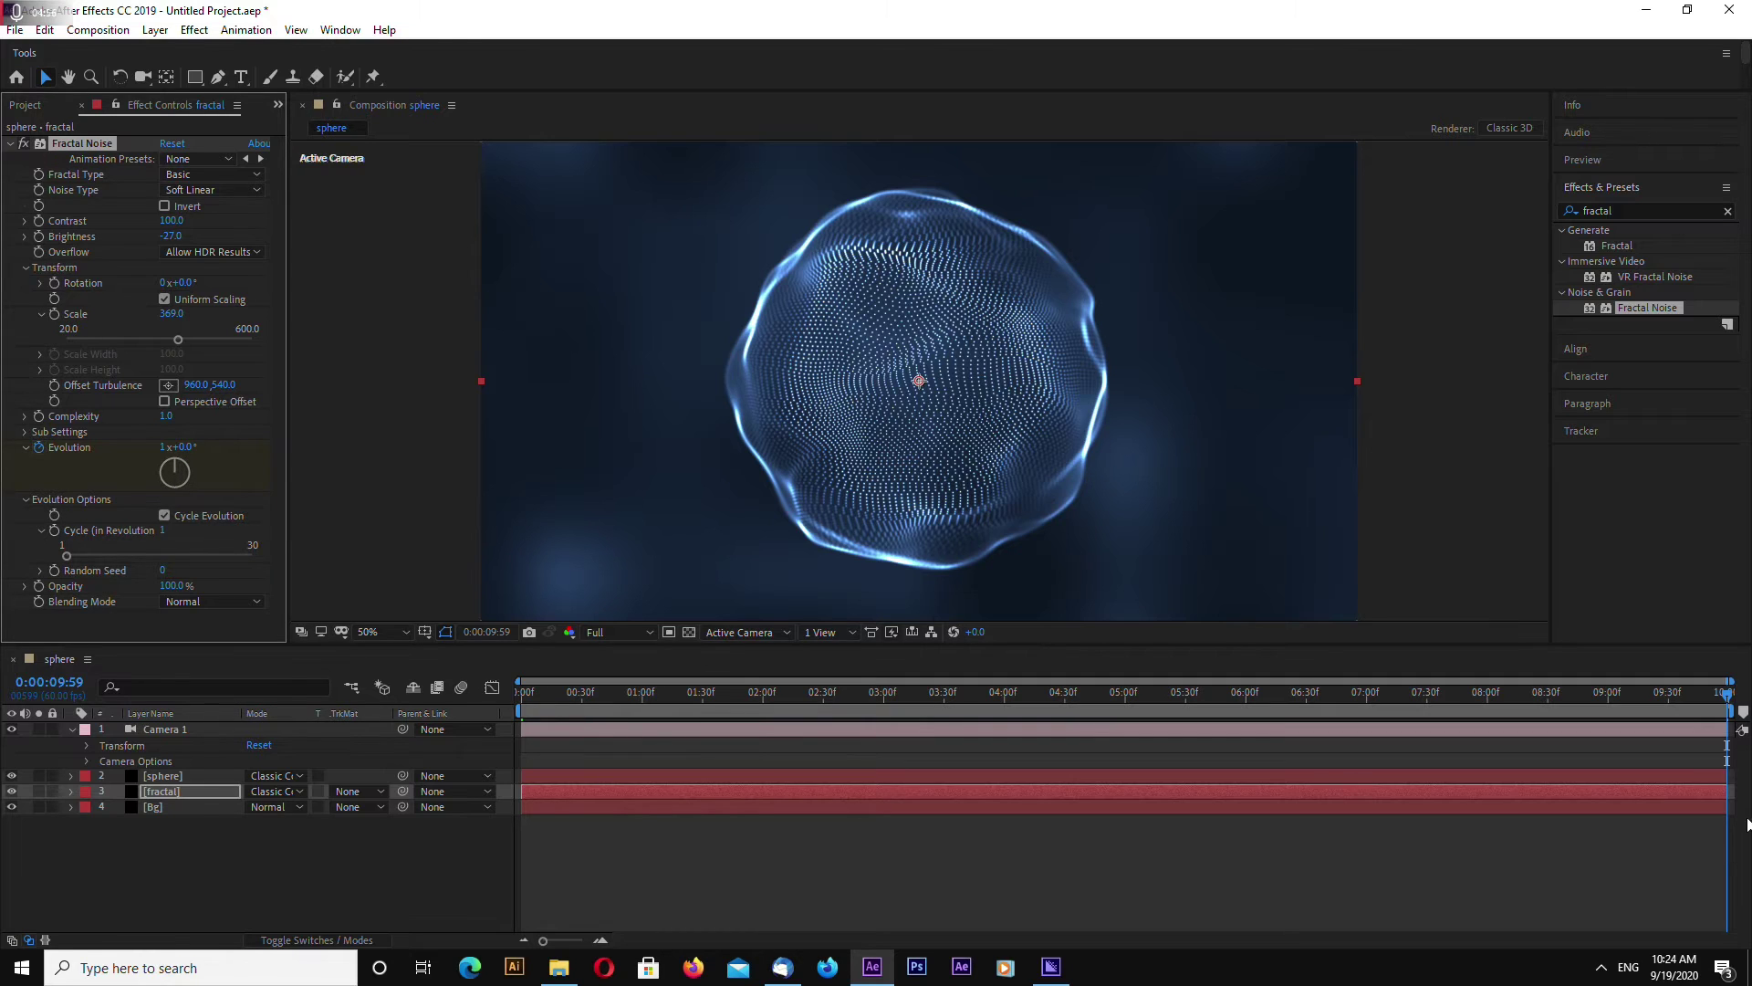
left_click_drag(1728, 703, 522, 703)
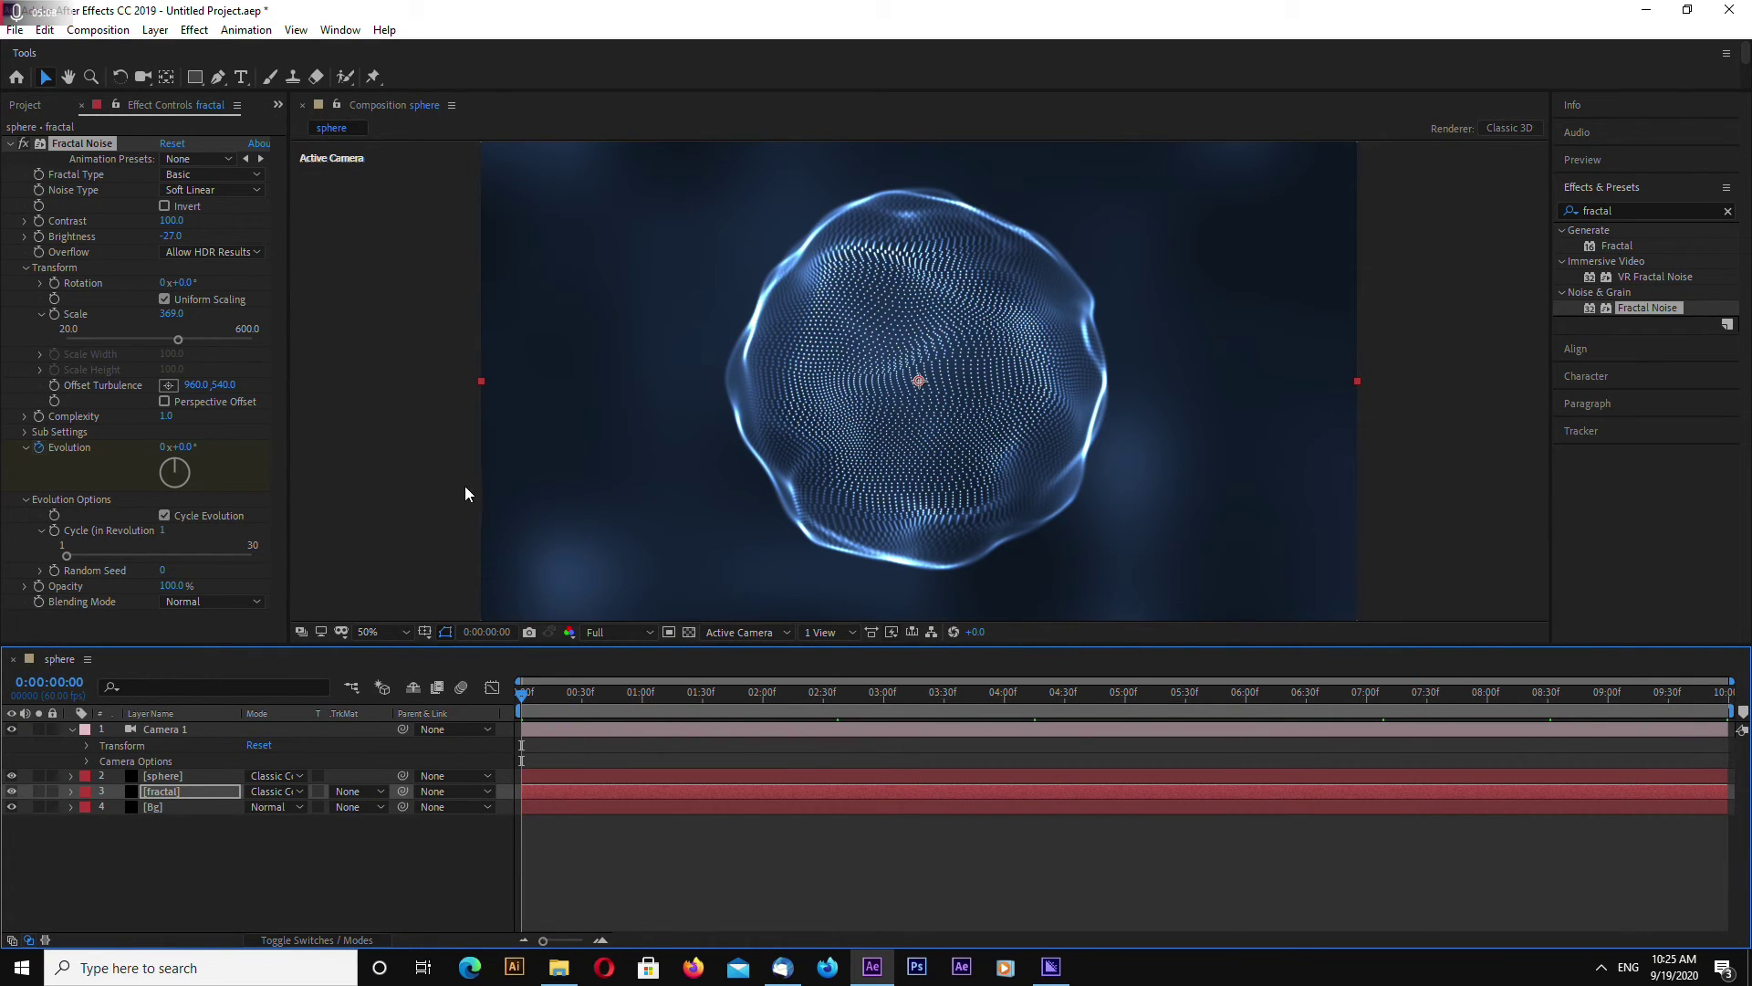
Set the viewer resolution to Half and start playback of the glowing sphere composition
left_click(622, 630)
left_click(610, 695)
key("space")
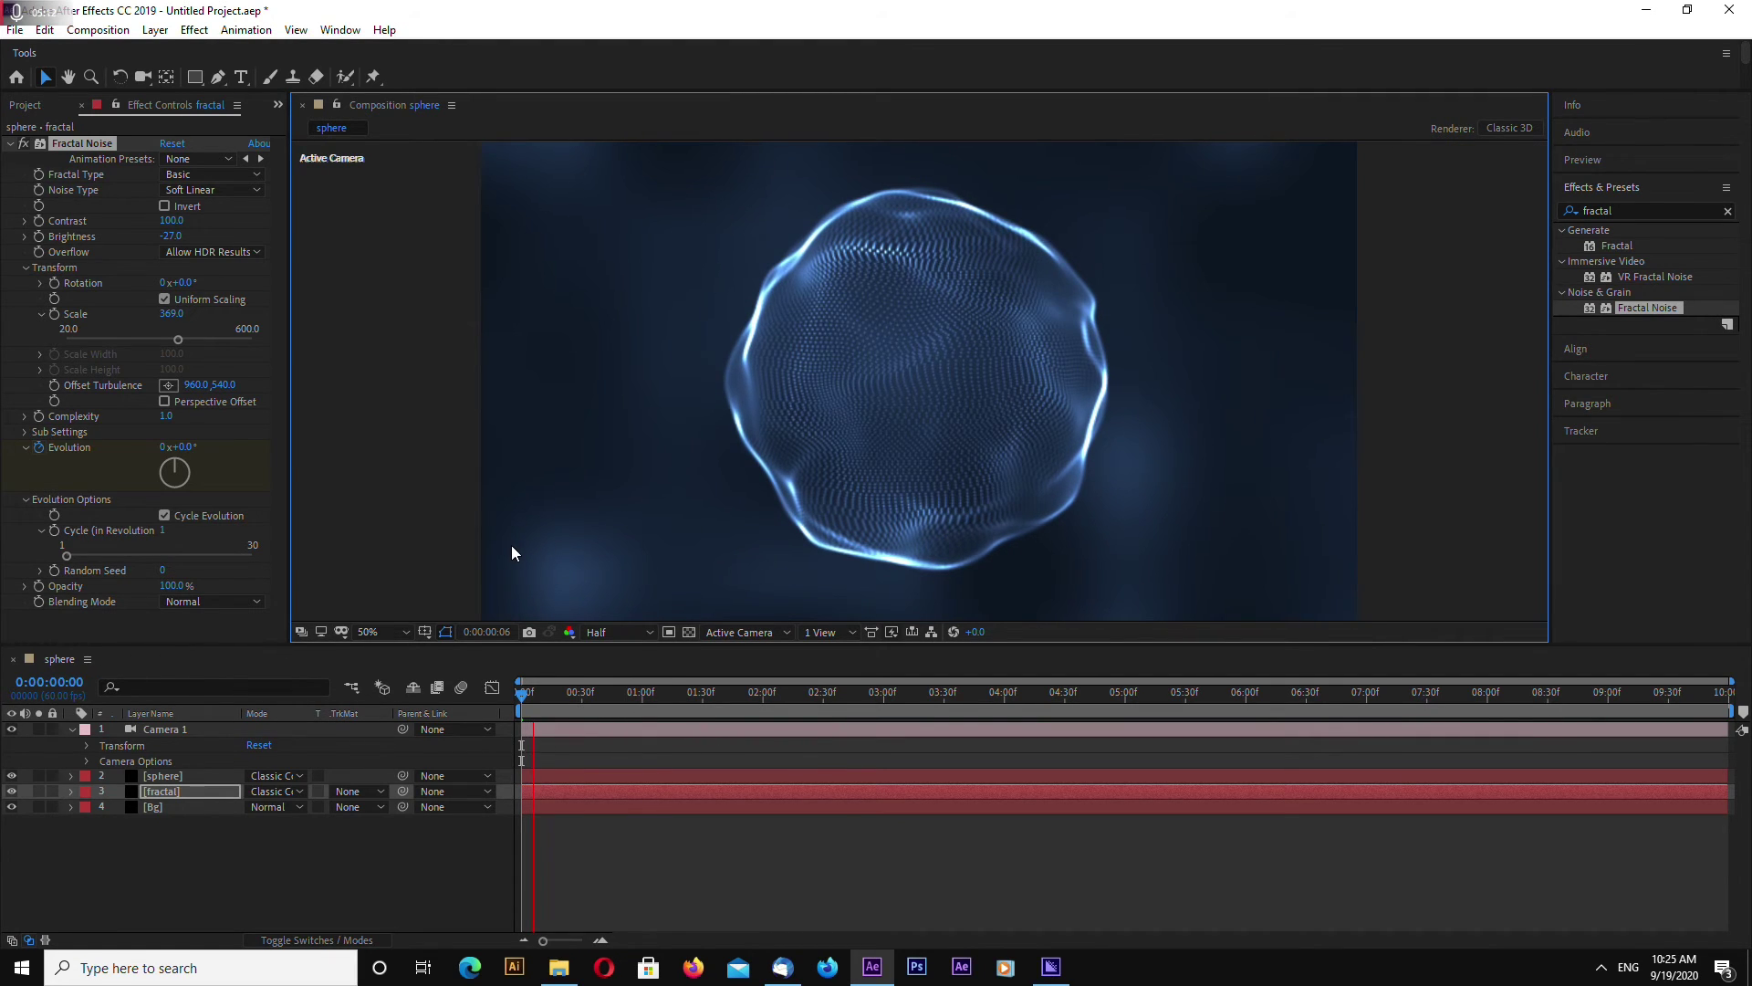